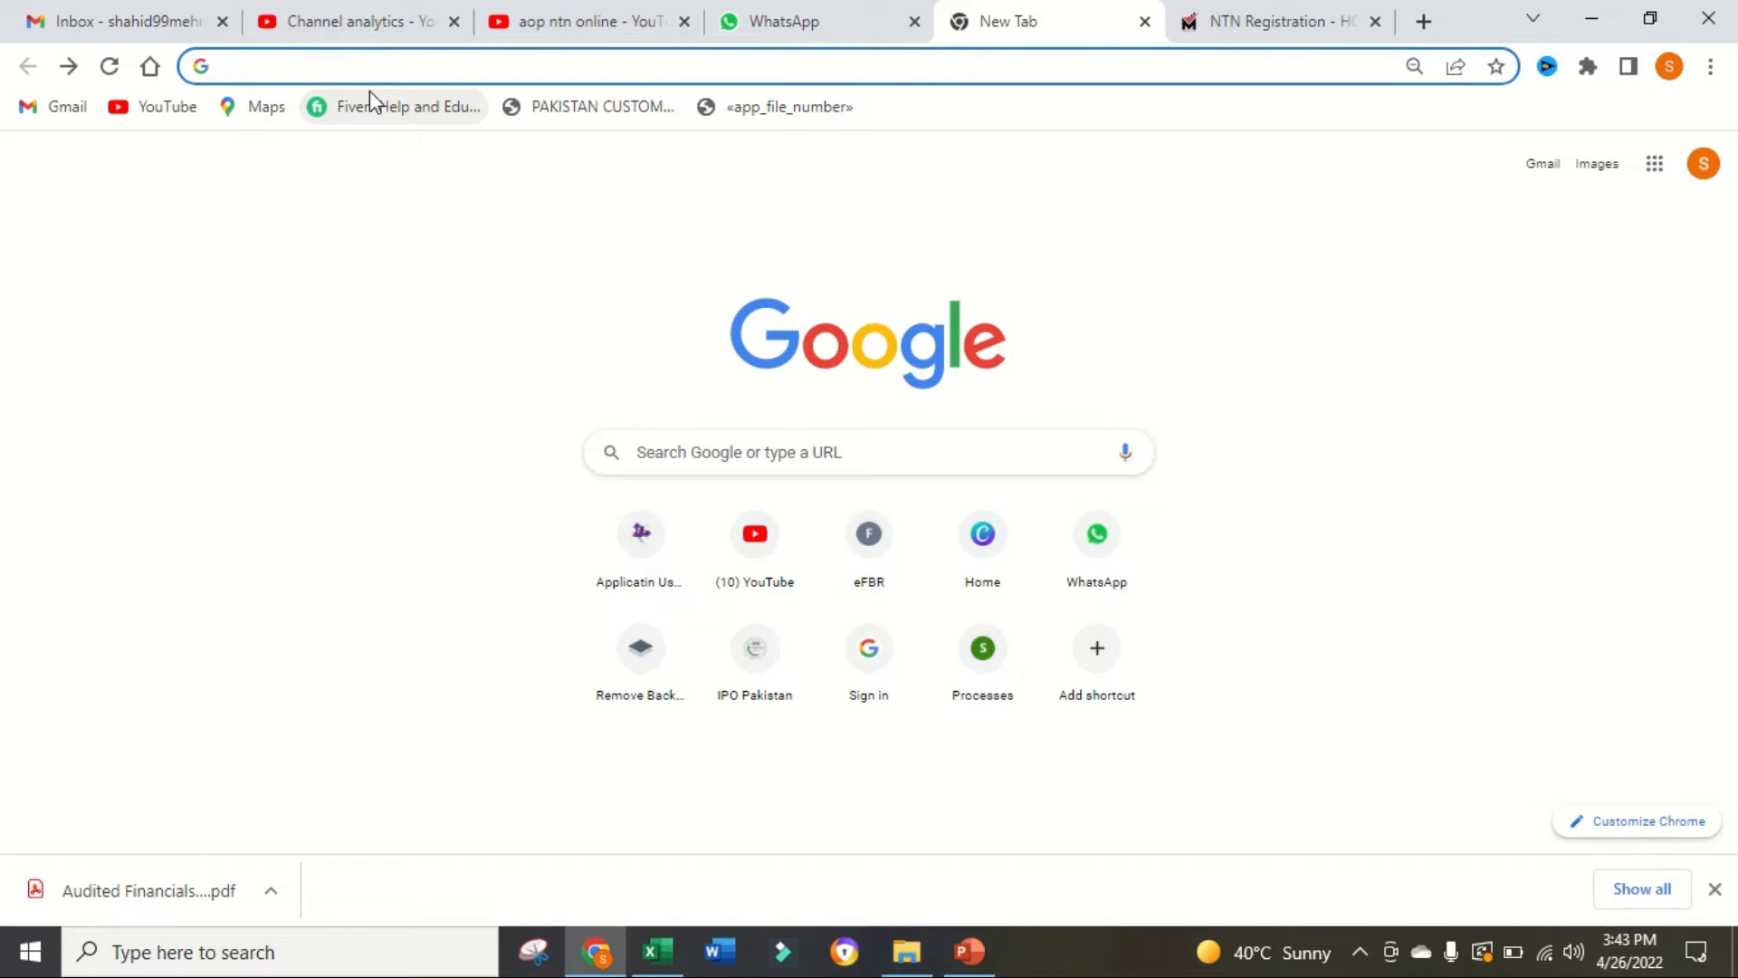
# Step: Open the FBR Iris login page at iris.fbr.gov.pk and log in with the registration number and account password
pyautogui.write('iri')
pyautogui.press('Return')
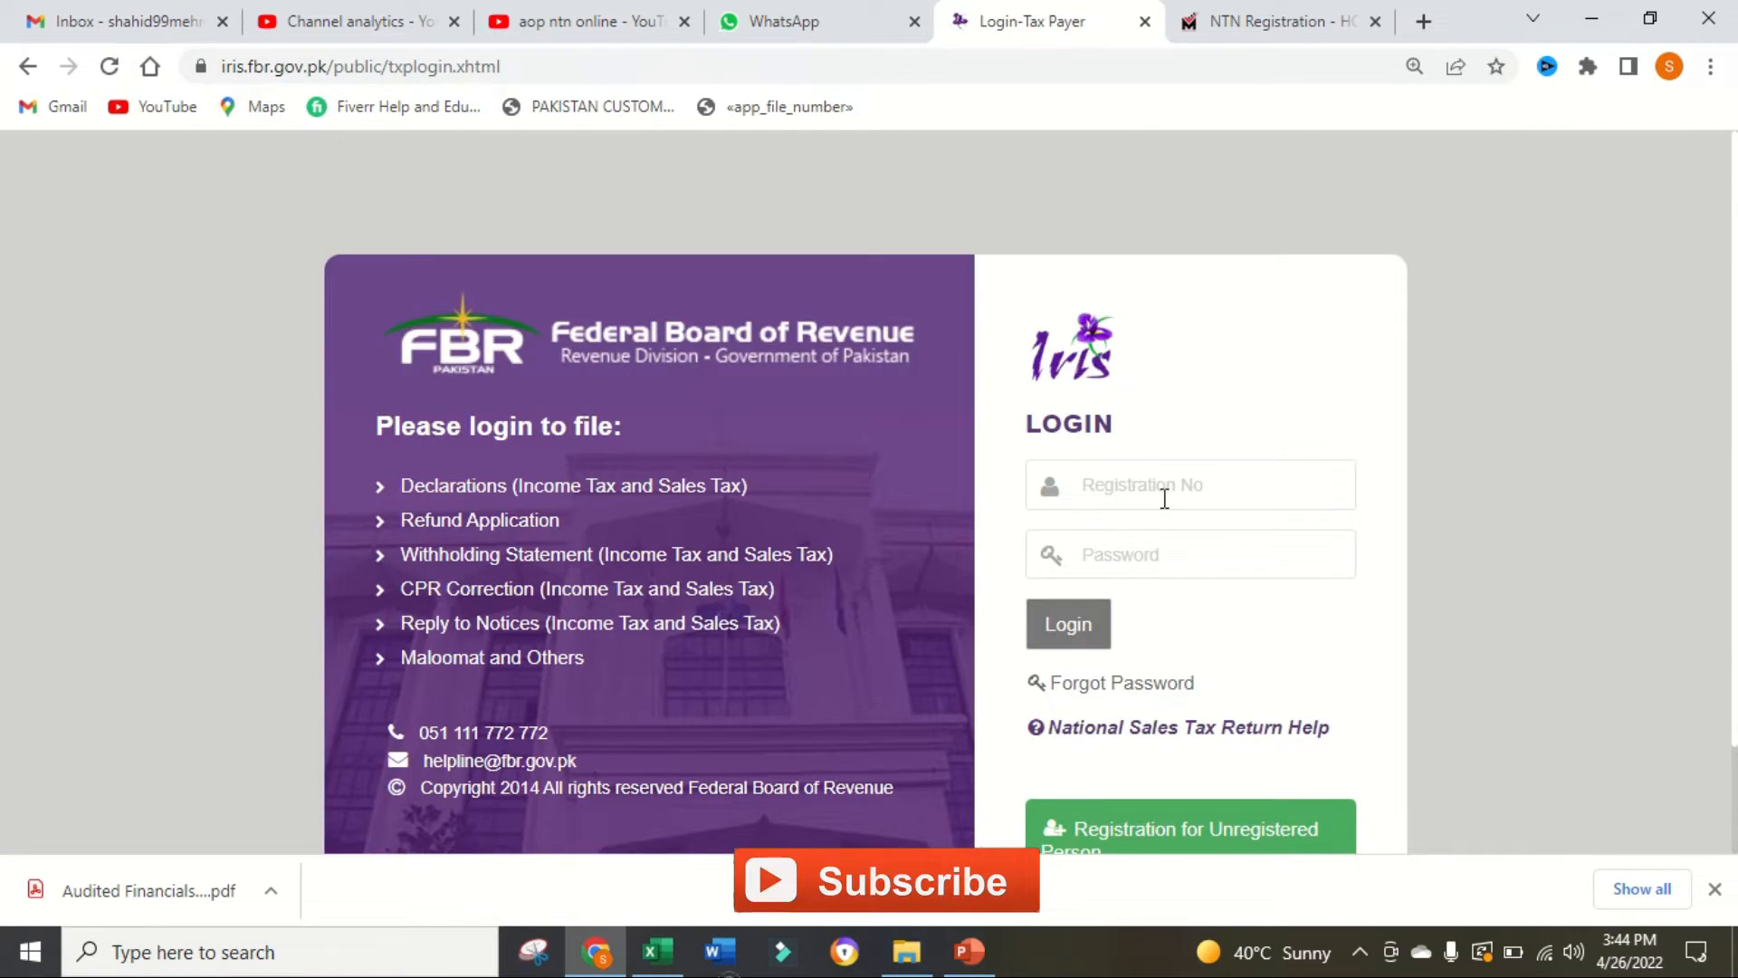
pyautogui.click(1165, 499)
pyautogui.write('...')
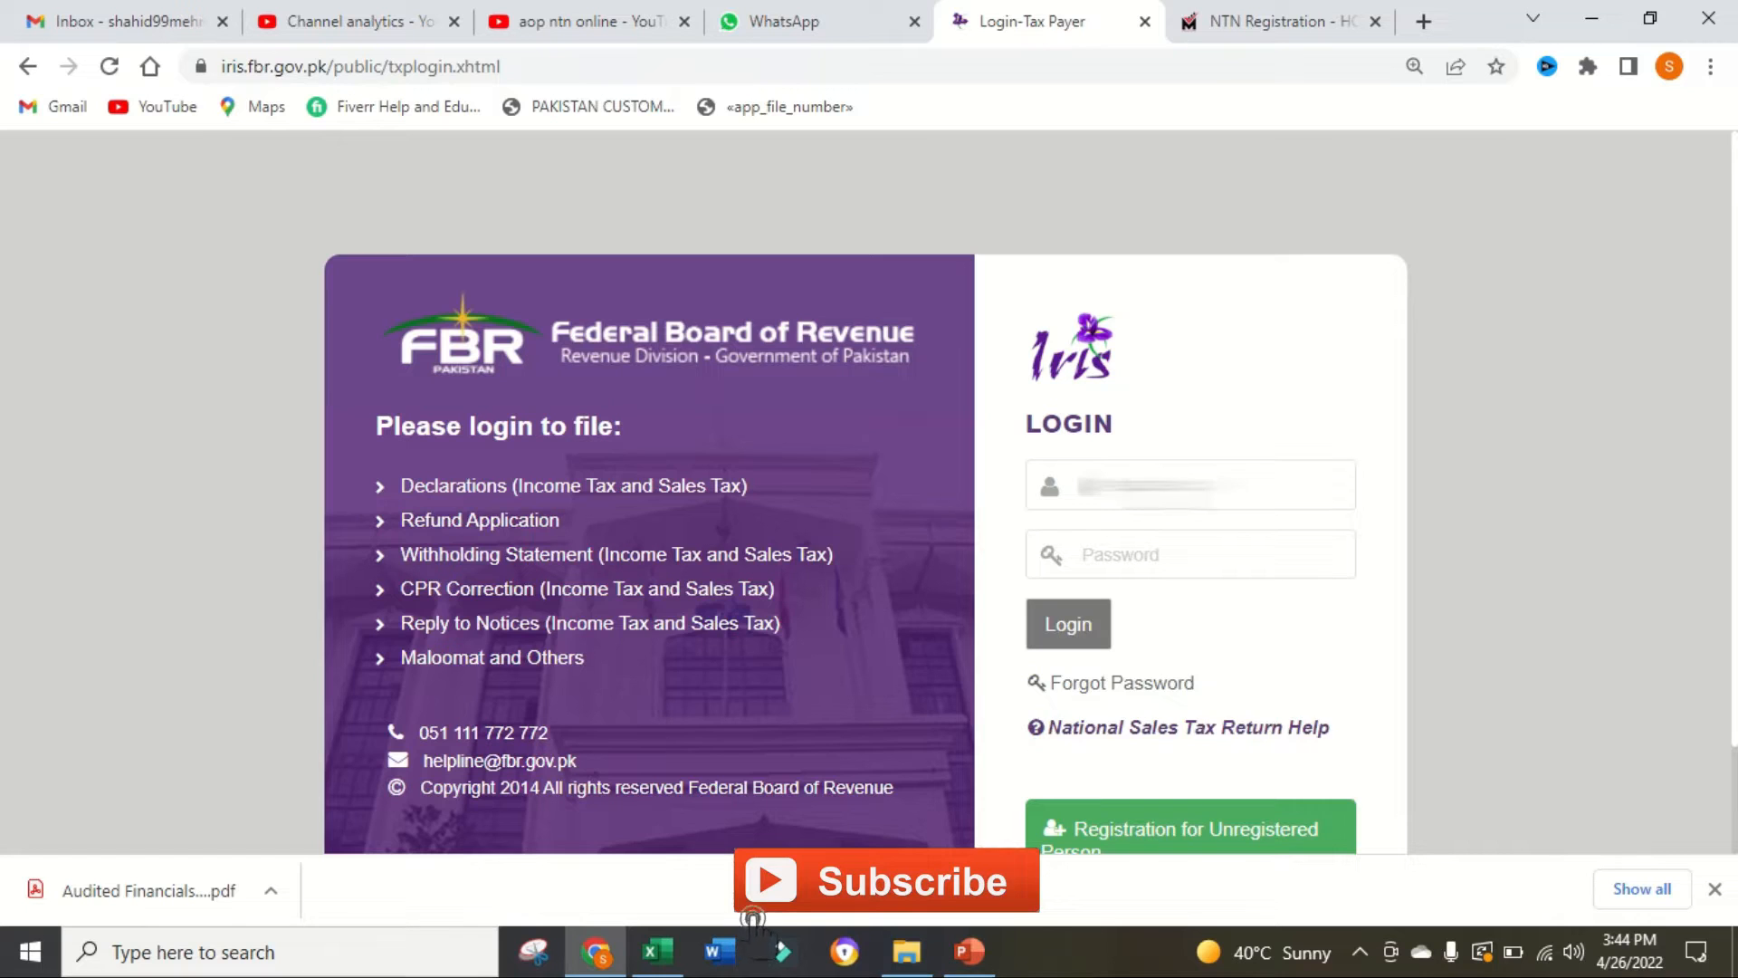
pyautogui.click(1156, 552)
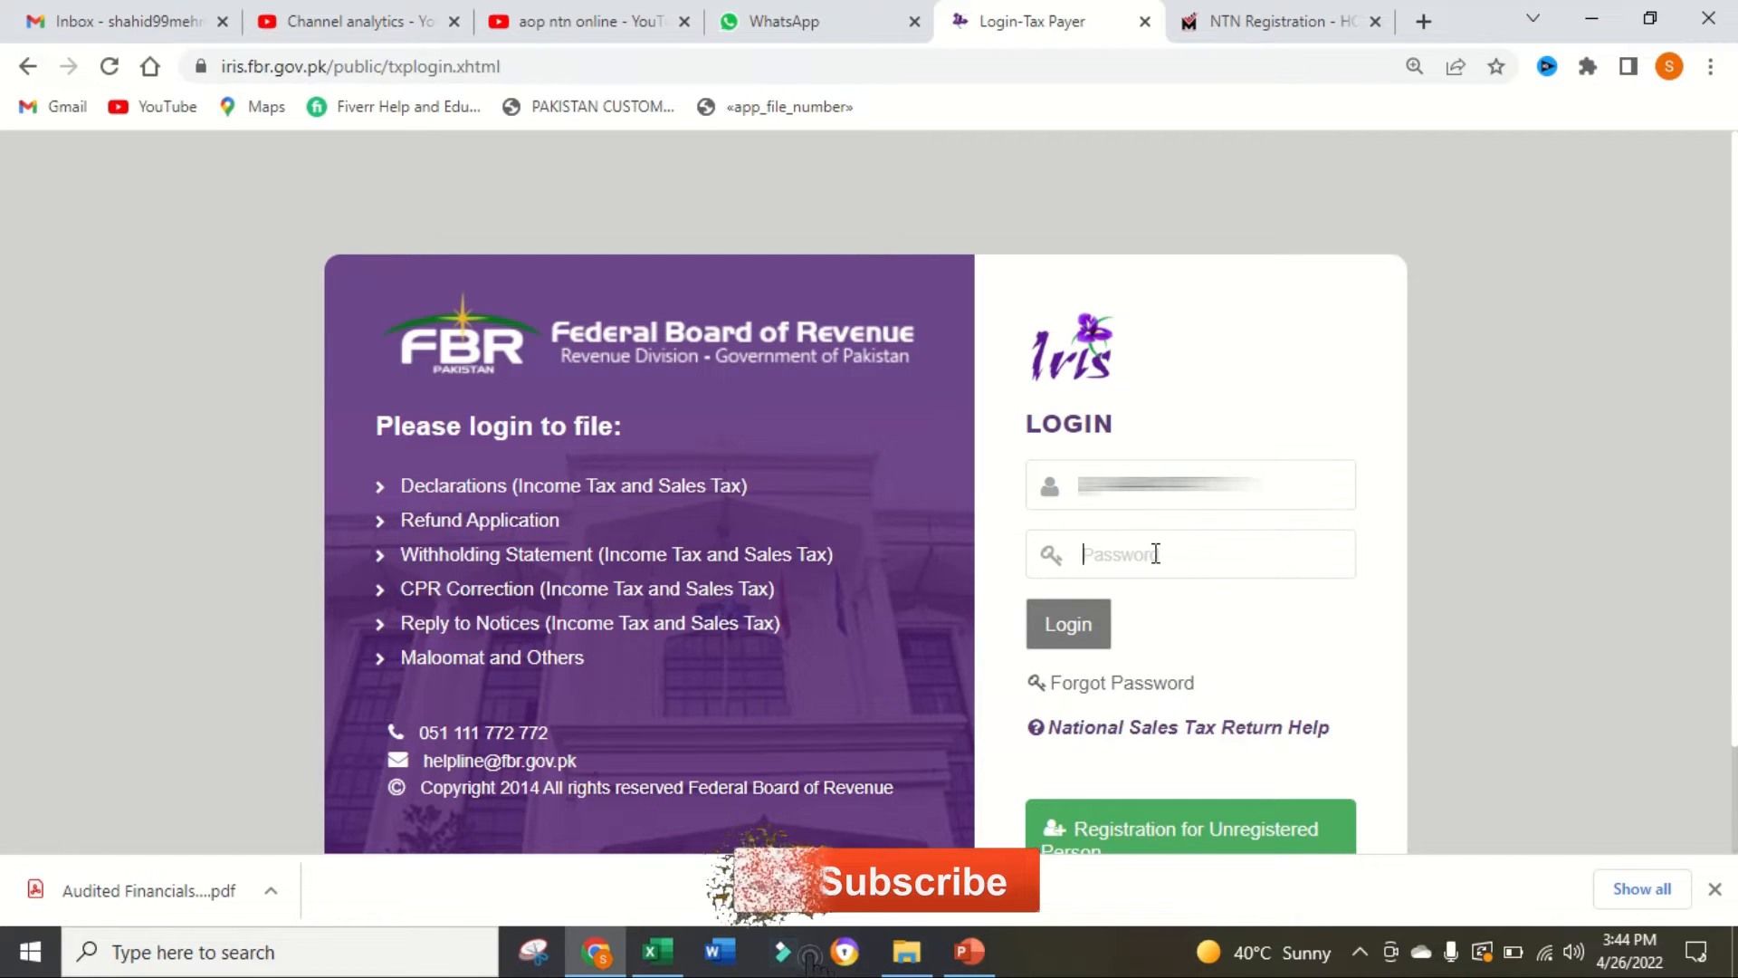
pyautogui.click(1077, 625)
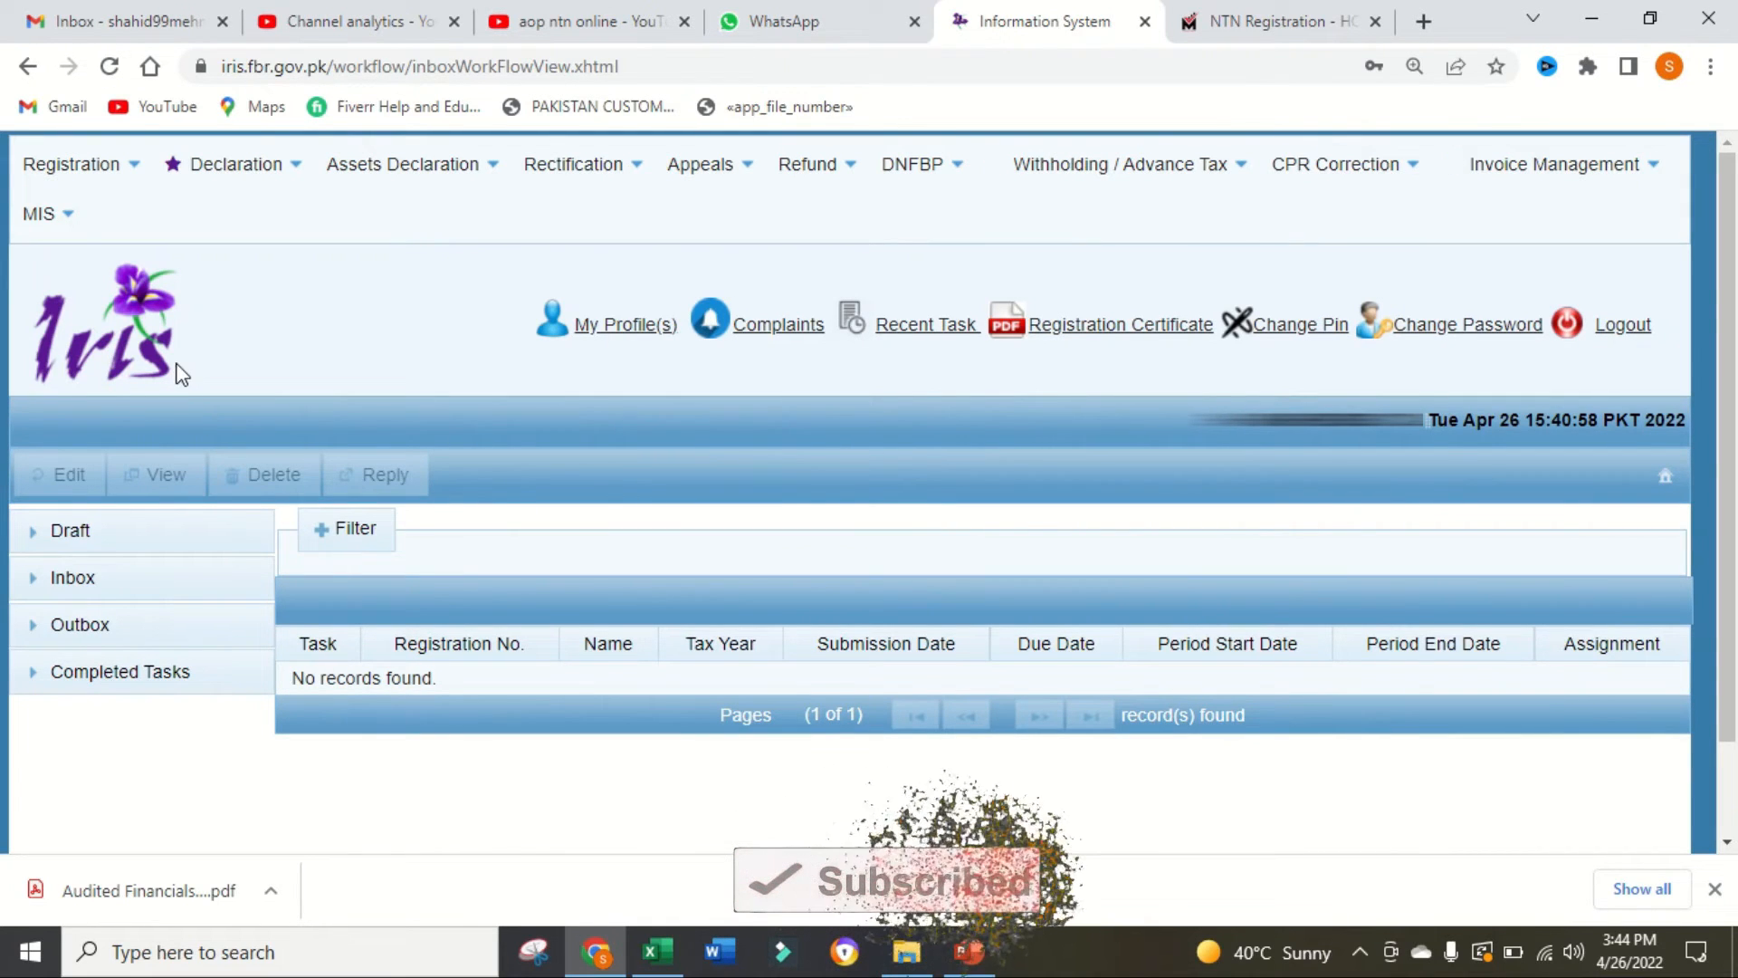
# Step: Open the 181 form of registration filed voluntarily for income tax and bring up its new registration dialog
pyautogui.click(132, 170)
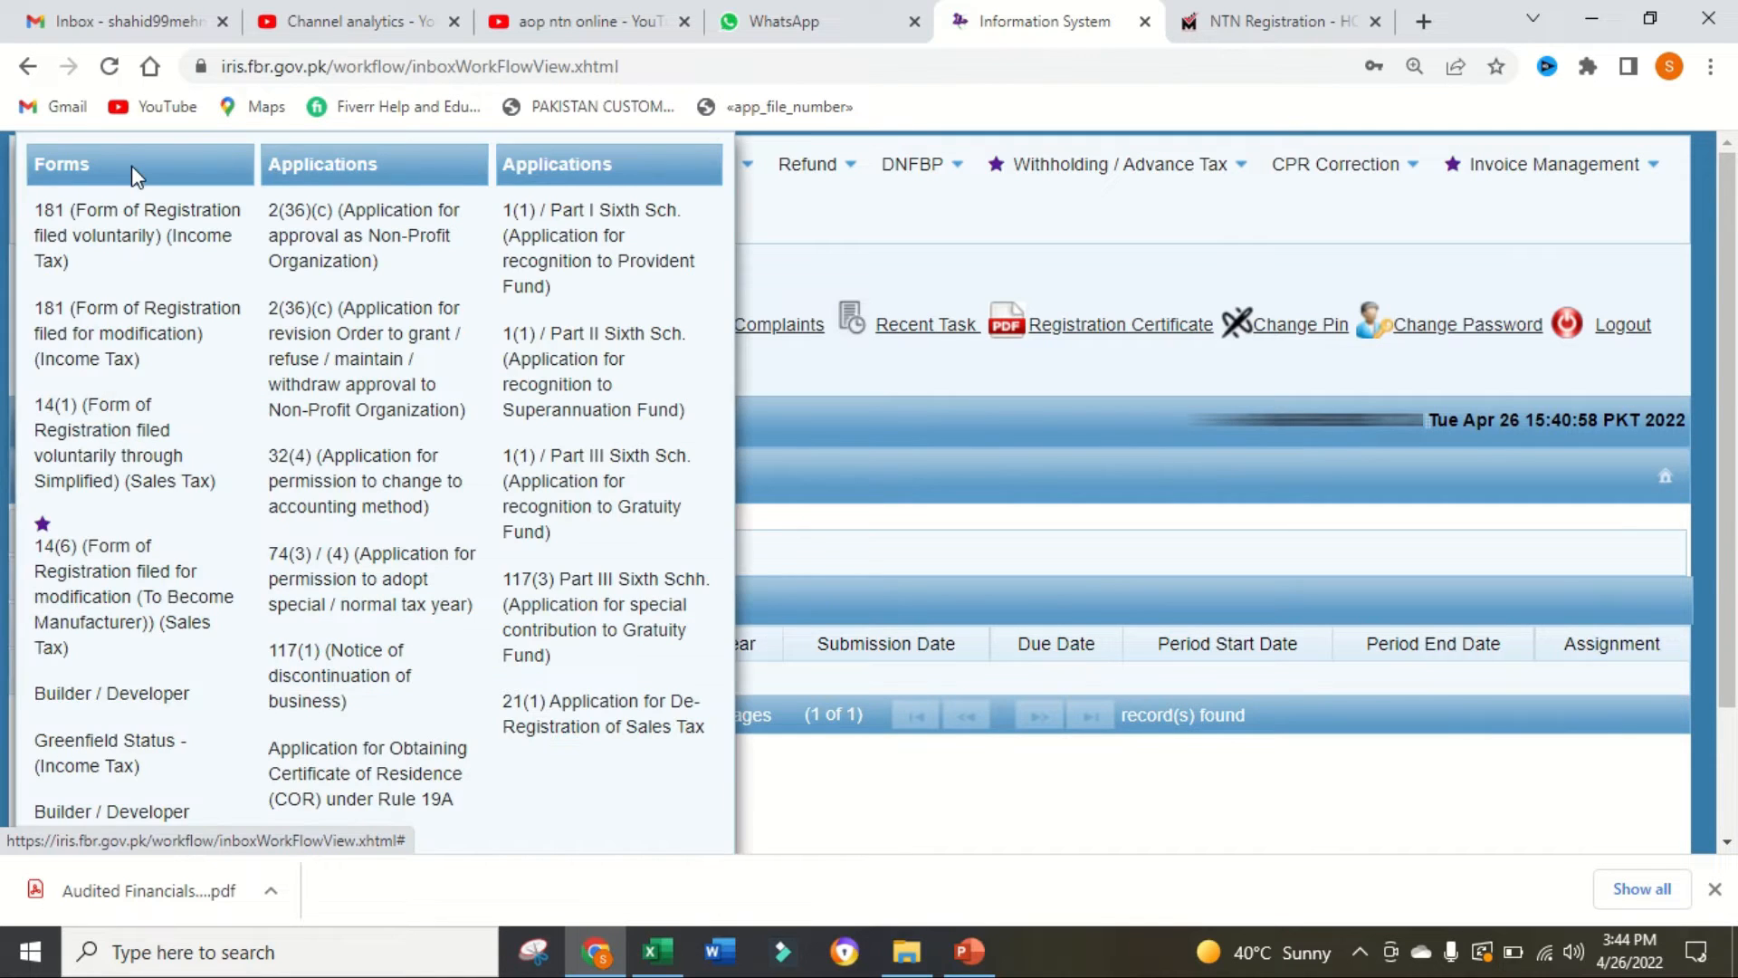
pyautogui.click(136, 254)
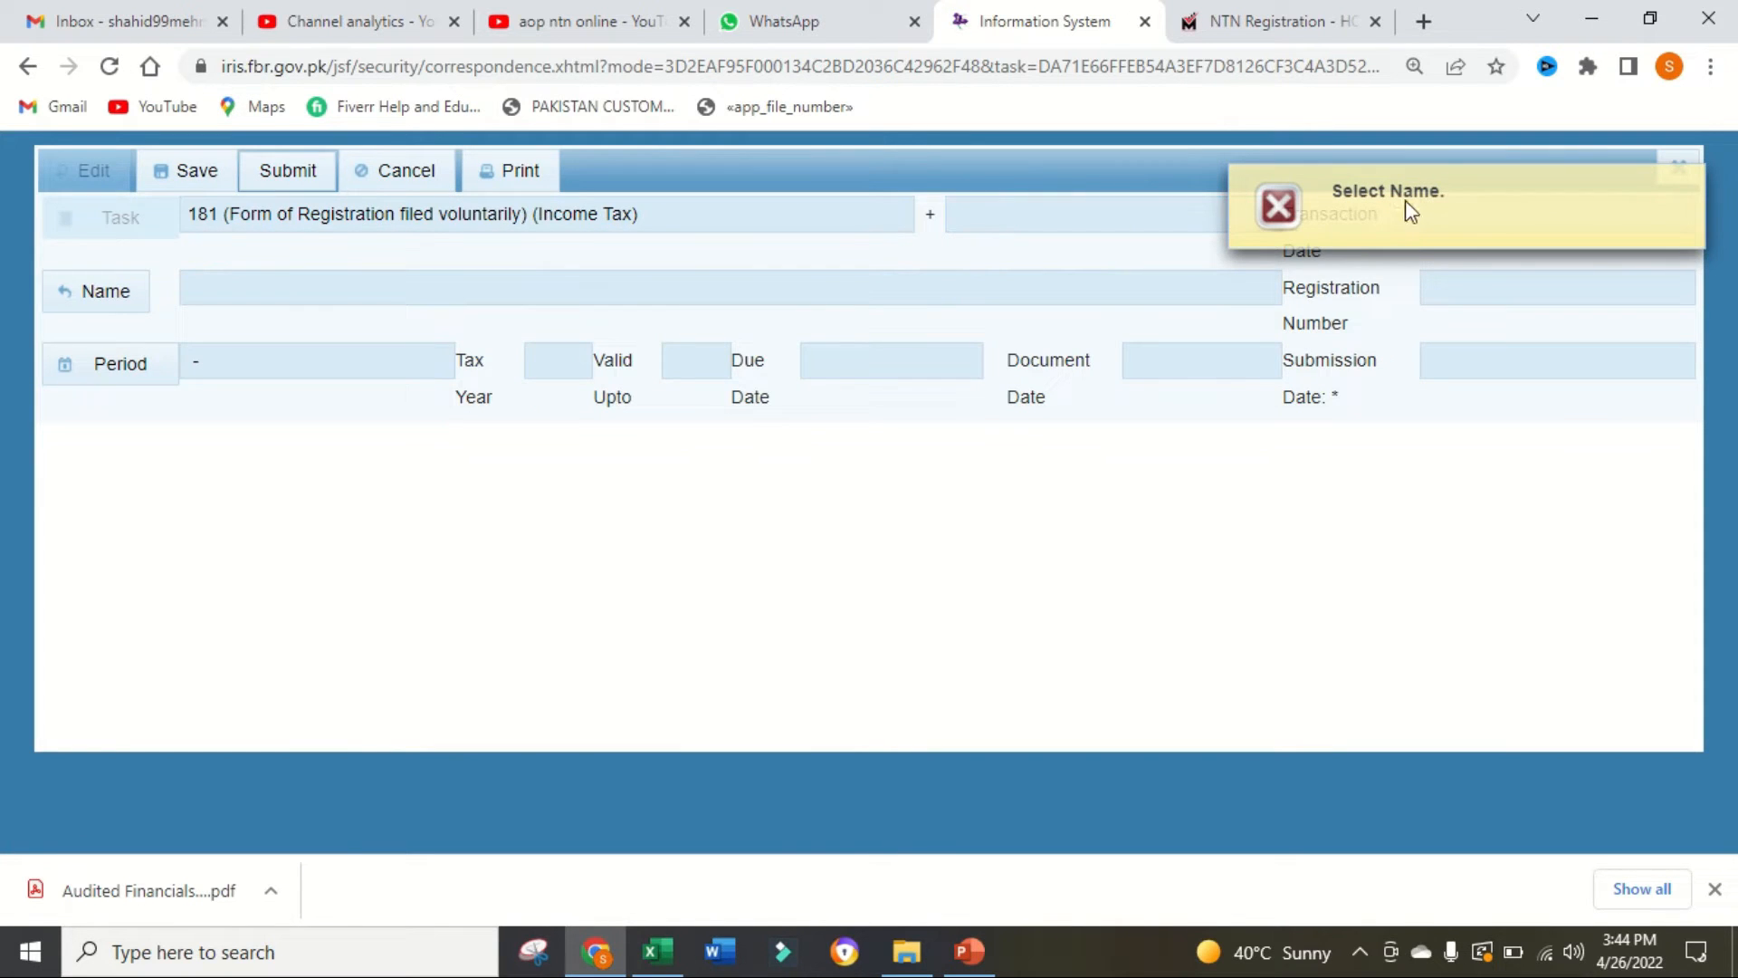
pyautogui.click(116, 299)
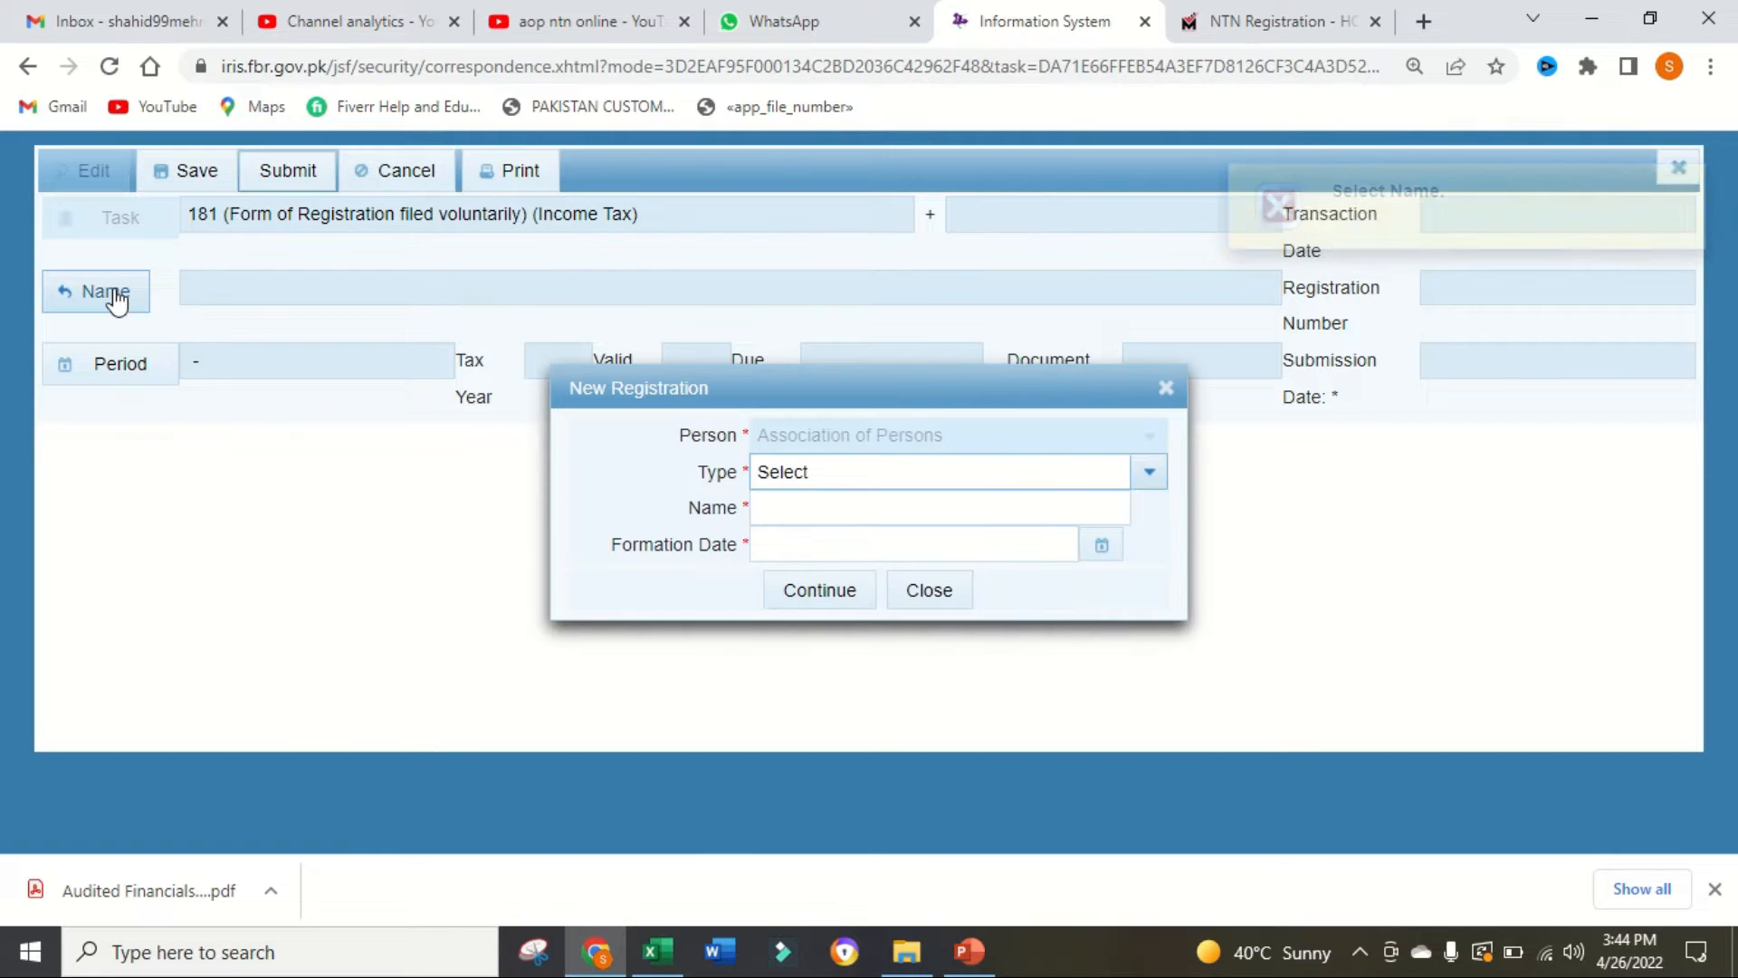
# Step: Set the new registration's type to Association of Persons and its name to AAA Call Courier
pyautogui.click(1150, 474)
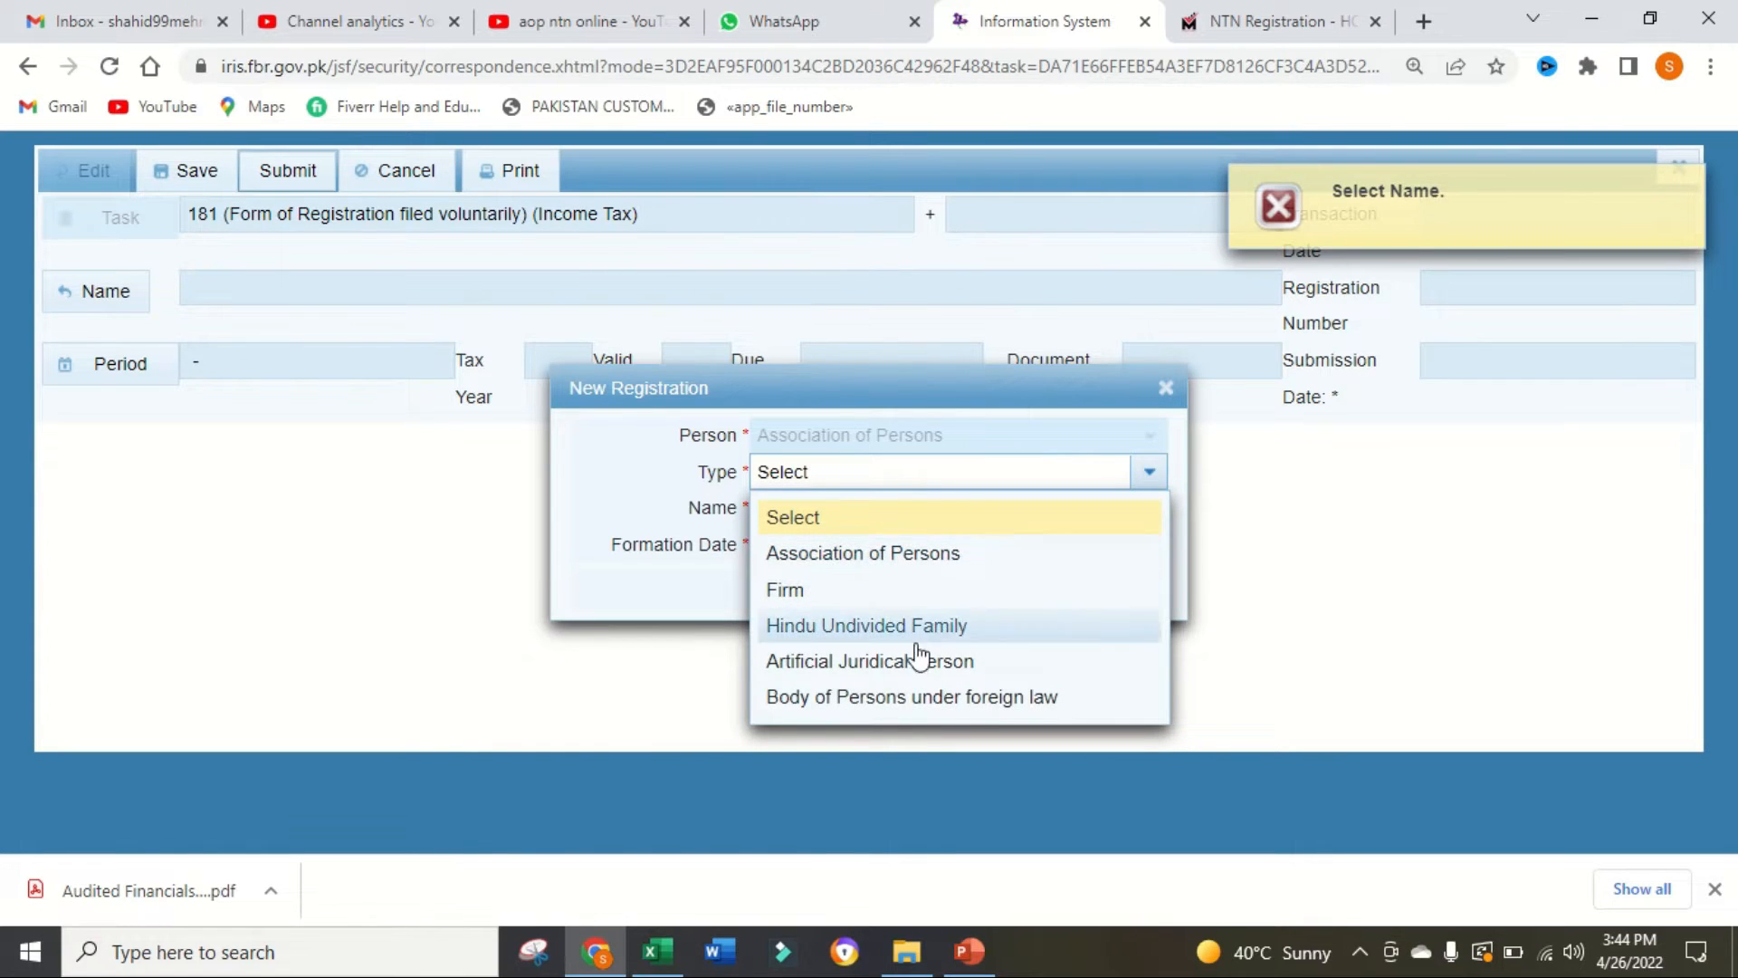
pyautogui.click(937, 559)
pyautogui.click(958, 507)
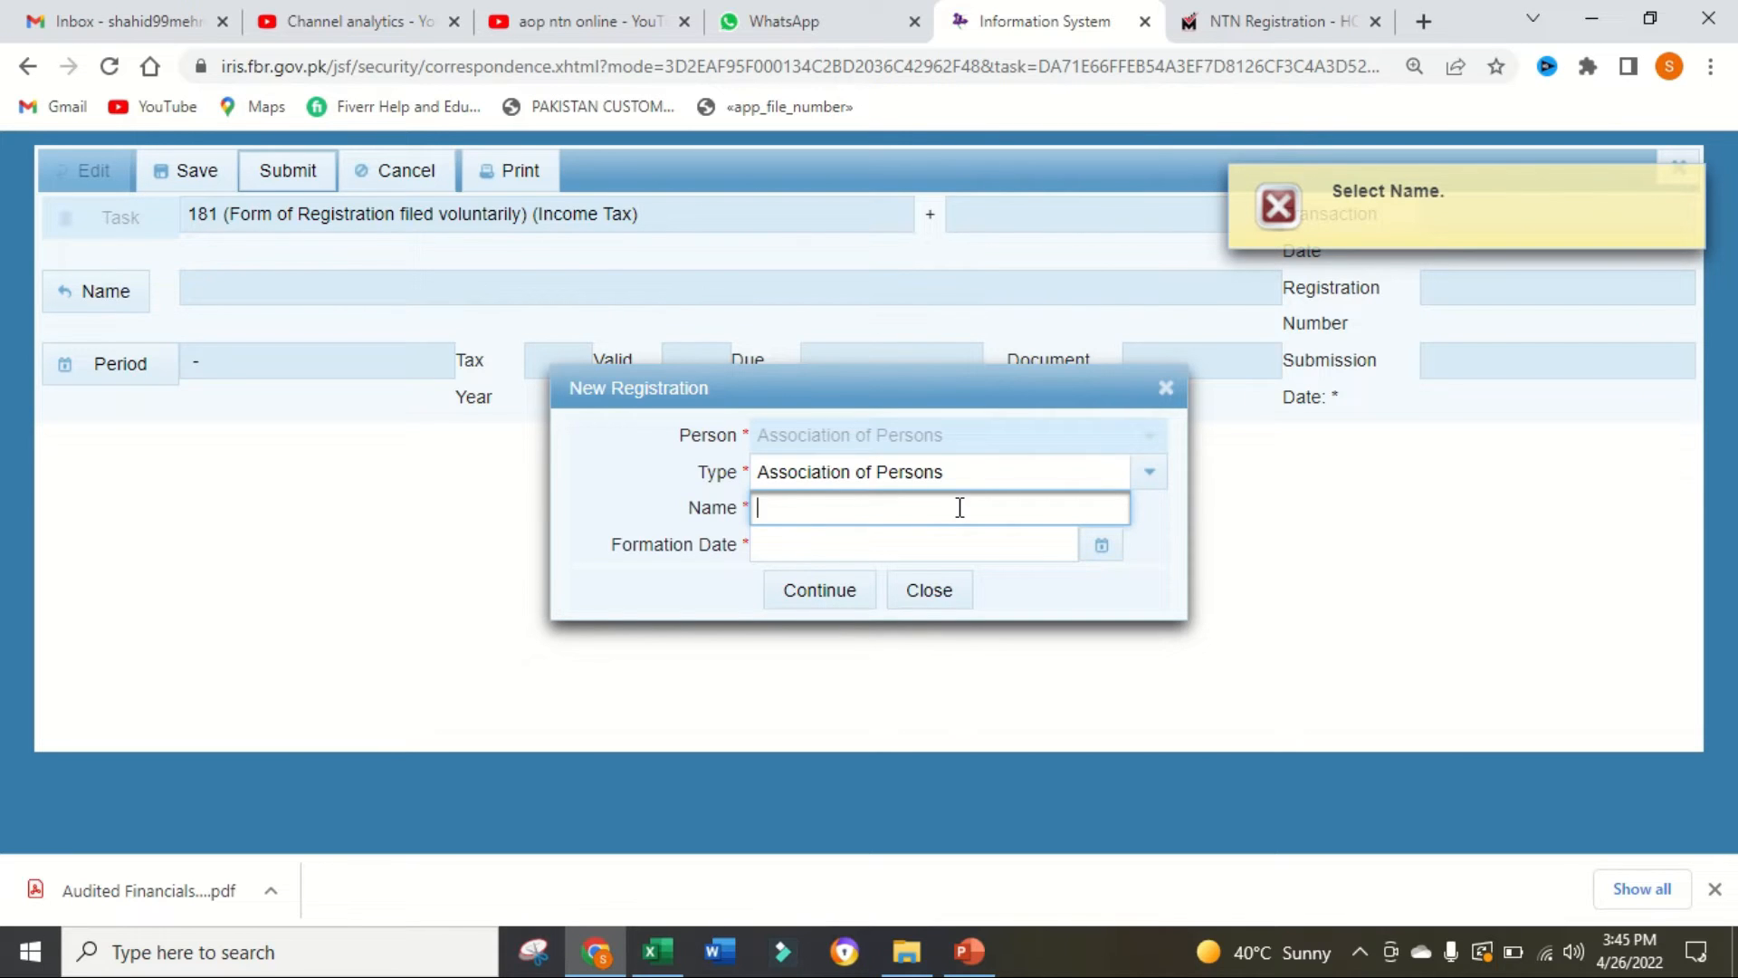
pyautogui.write('AAA Call Courier')
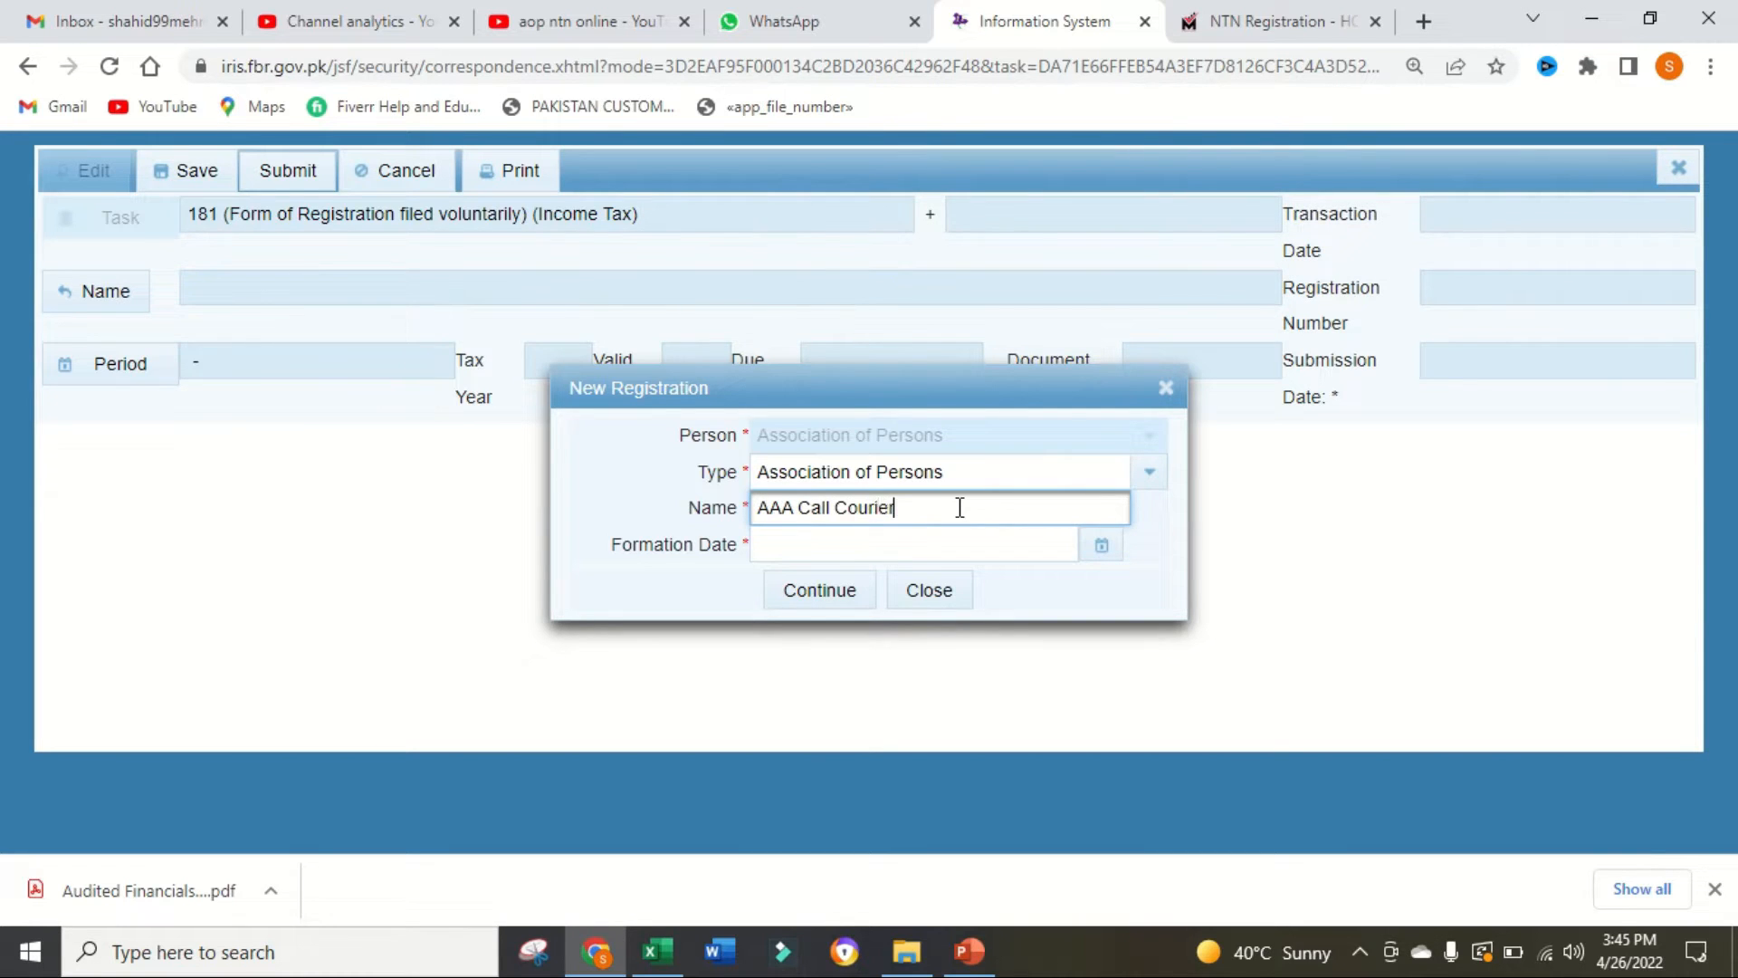
# Step: Set the formation date to 12-Apr-2022 and continue with the new registration
pyautogui.click(959, 535)
pyautogui.click(1102, 546)
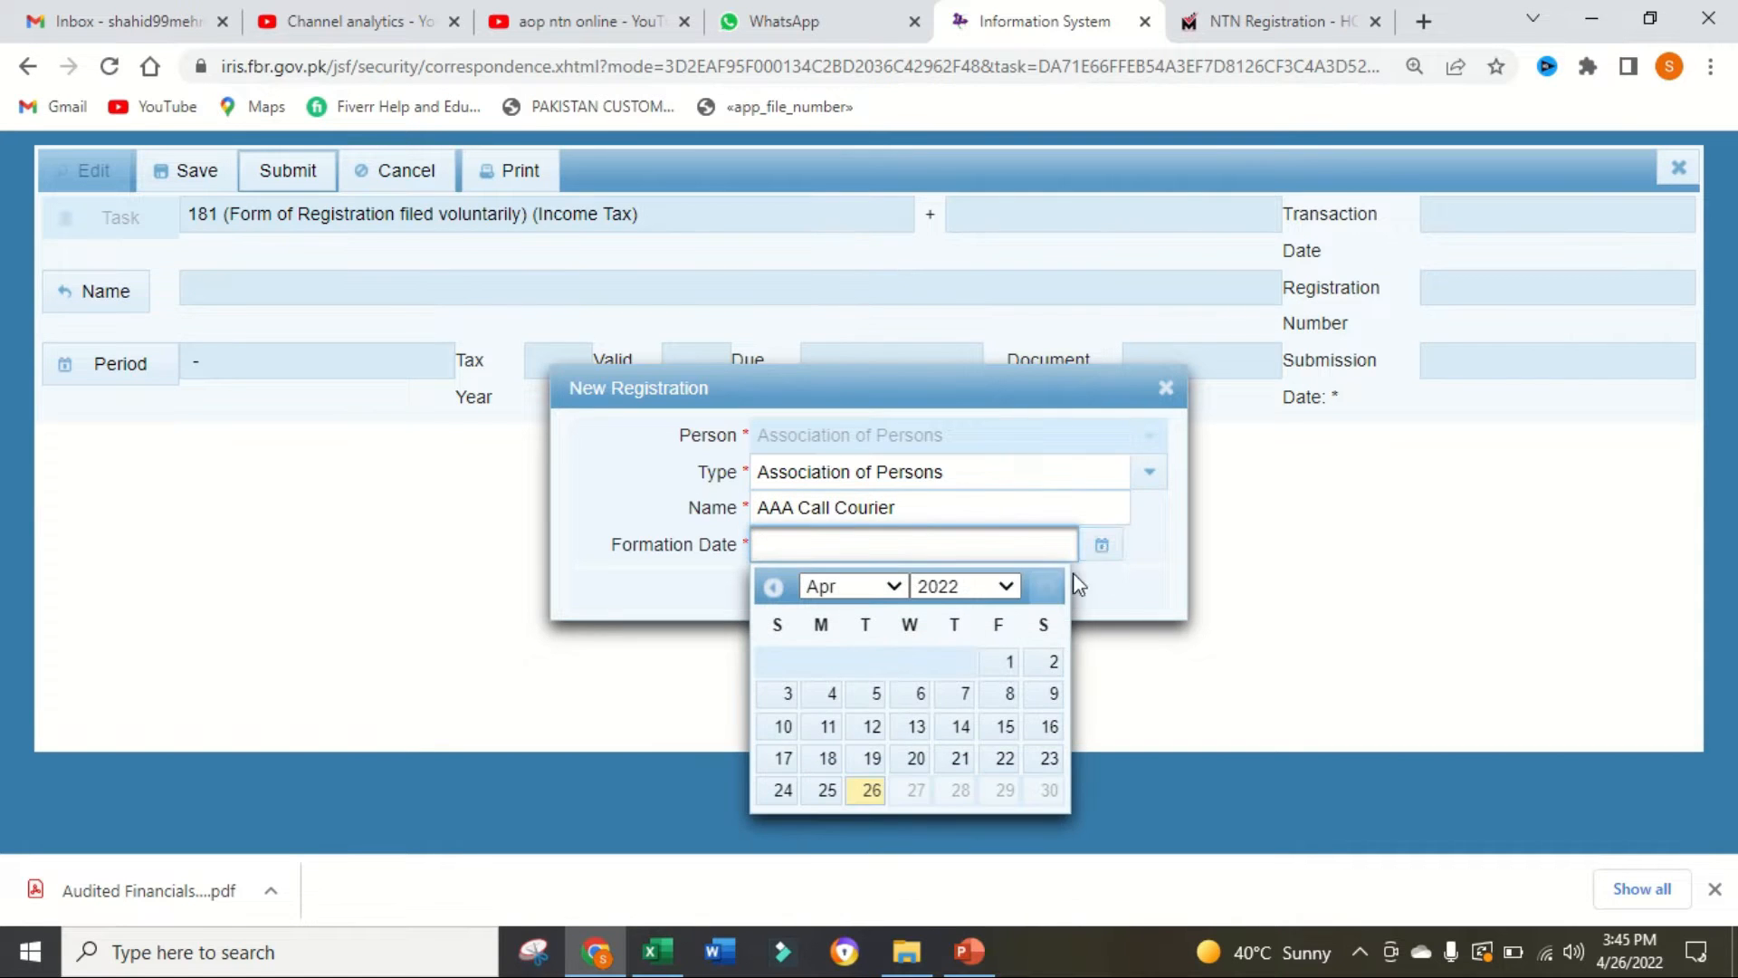
pyautogui.click(1008, 585)
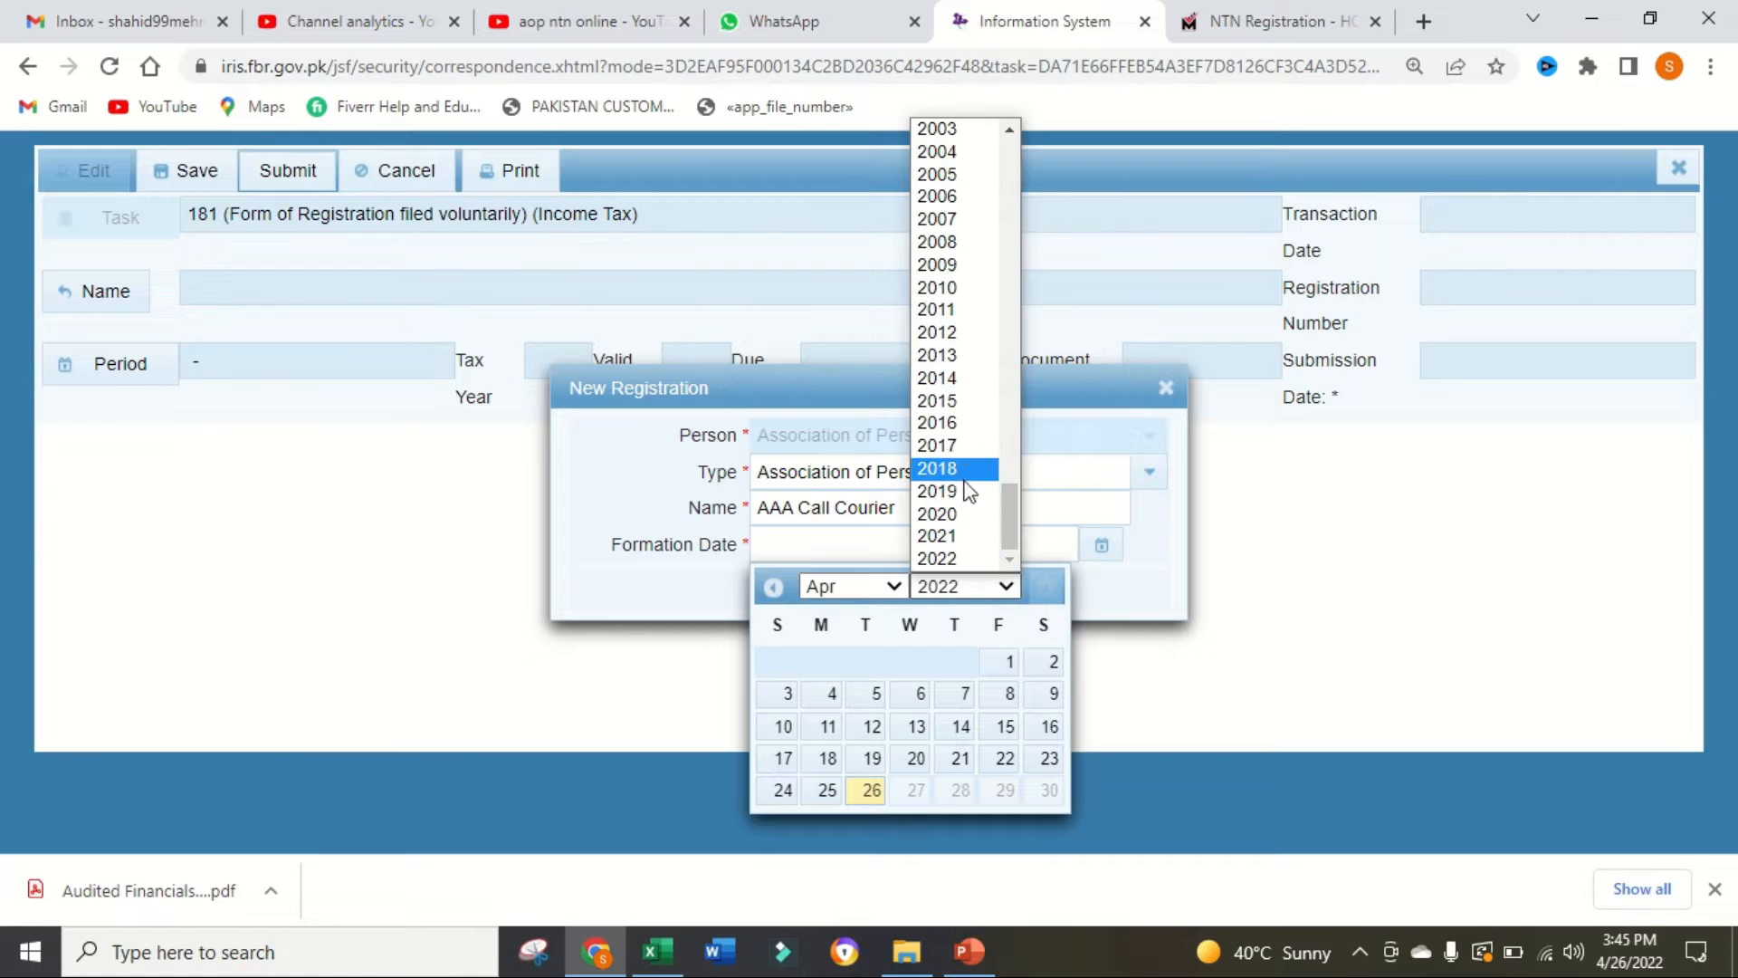
pyautogui.click(965, 560)
pyautogui.click(892, 587)
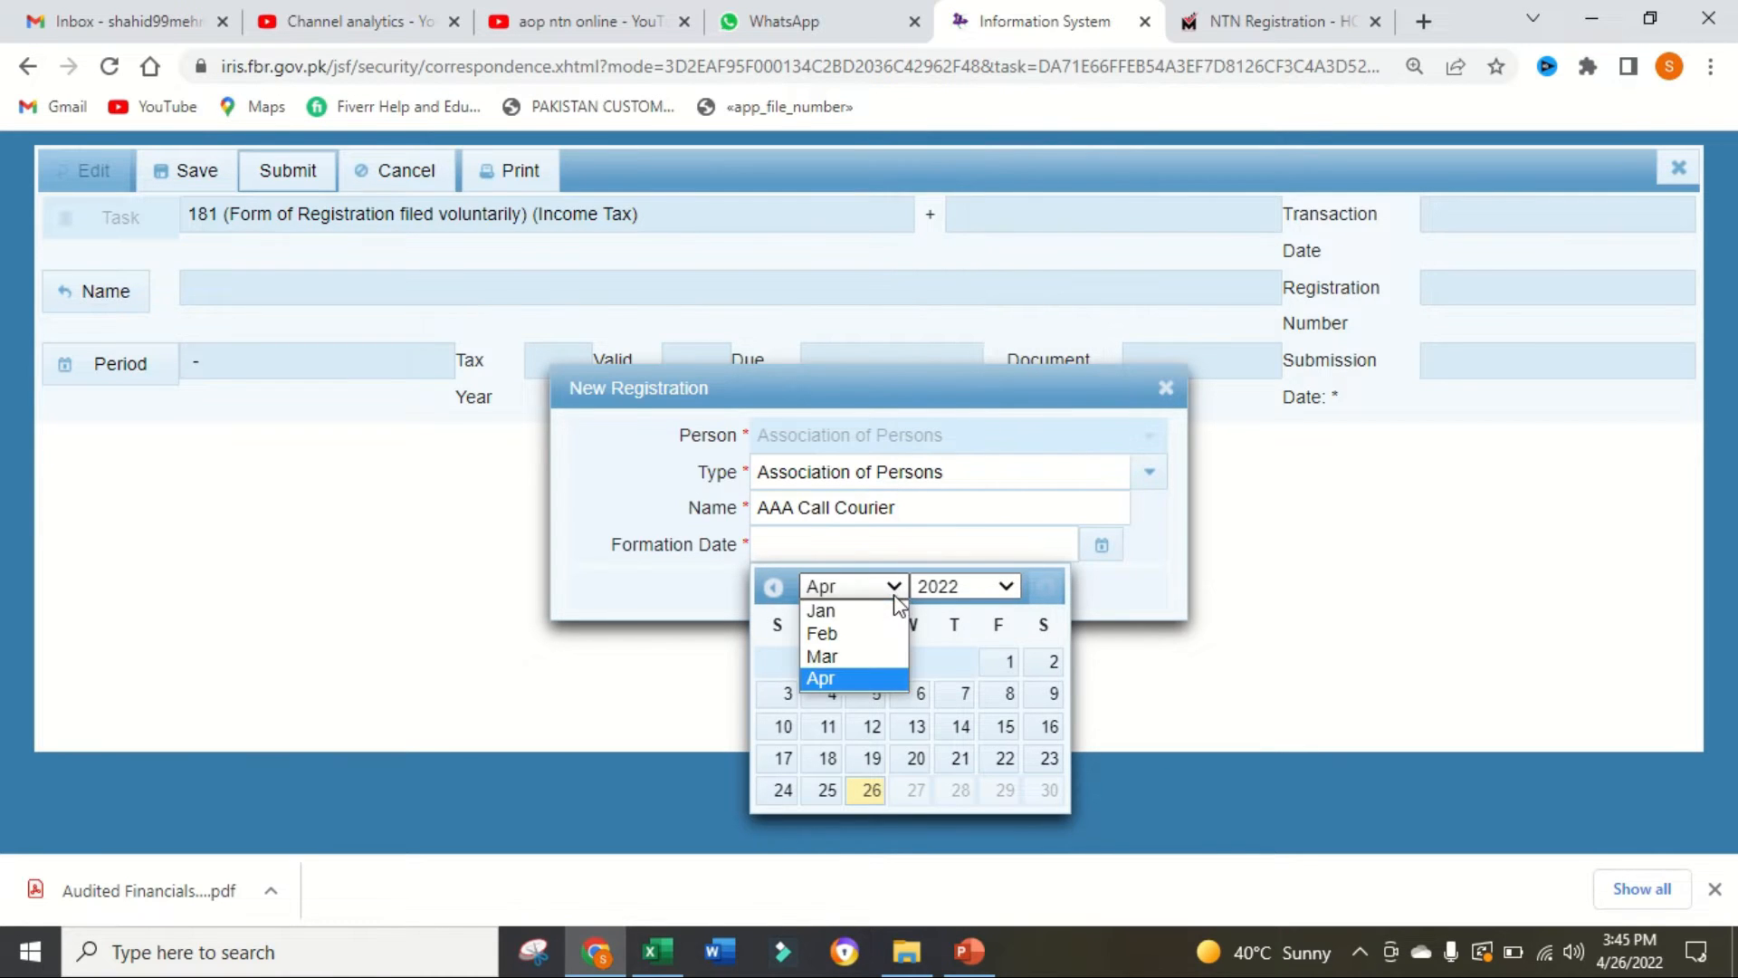
pyautogui.click(860, 681)
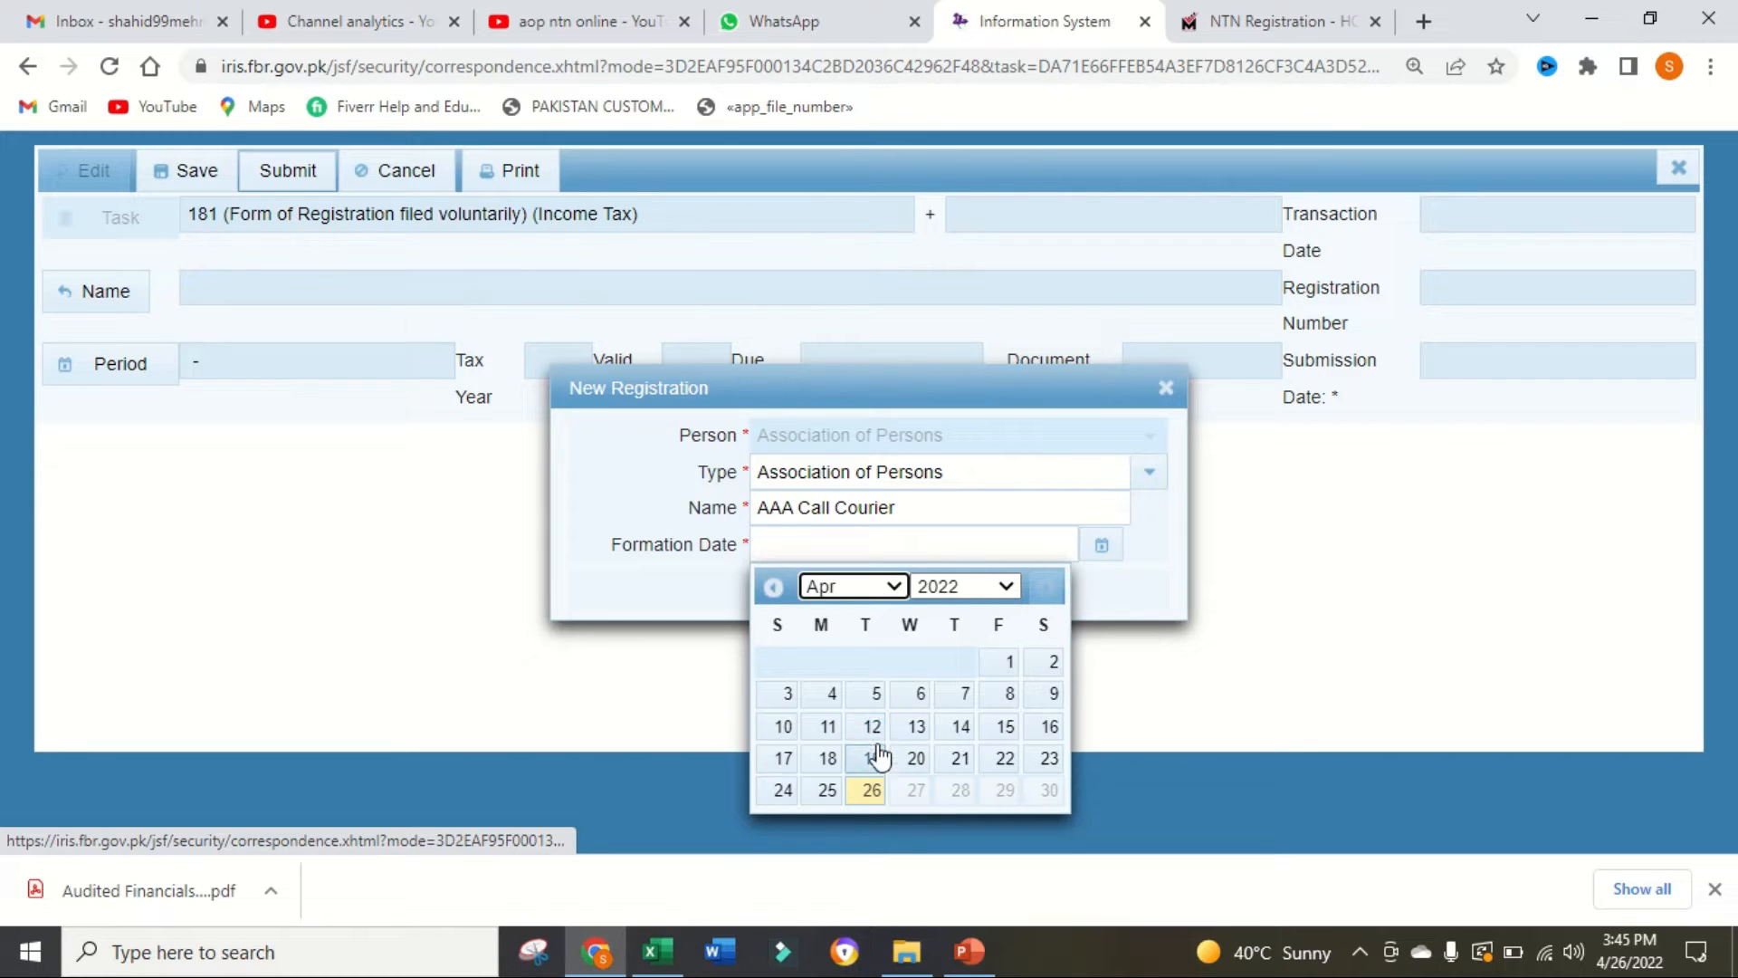
pyautogui.click(873, 727)
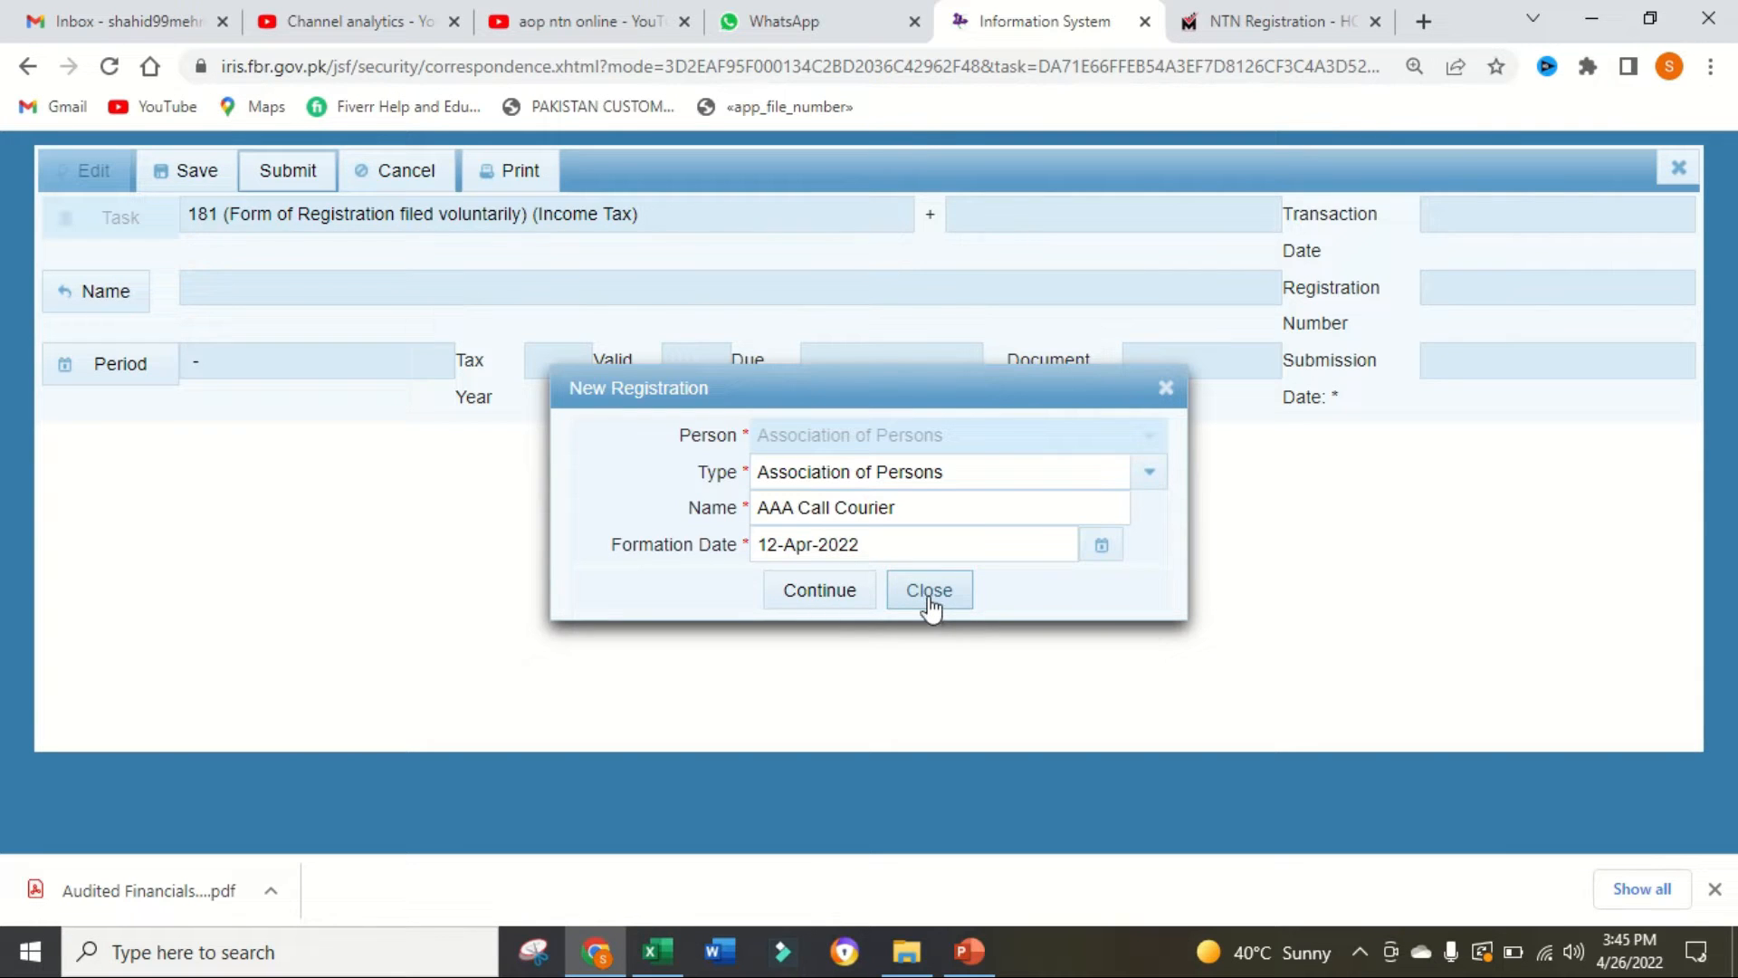
pyautogui.click(847, 597)
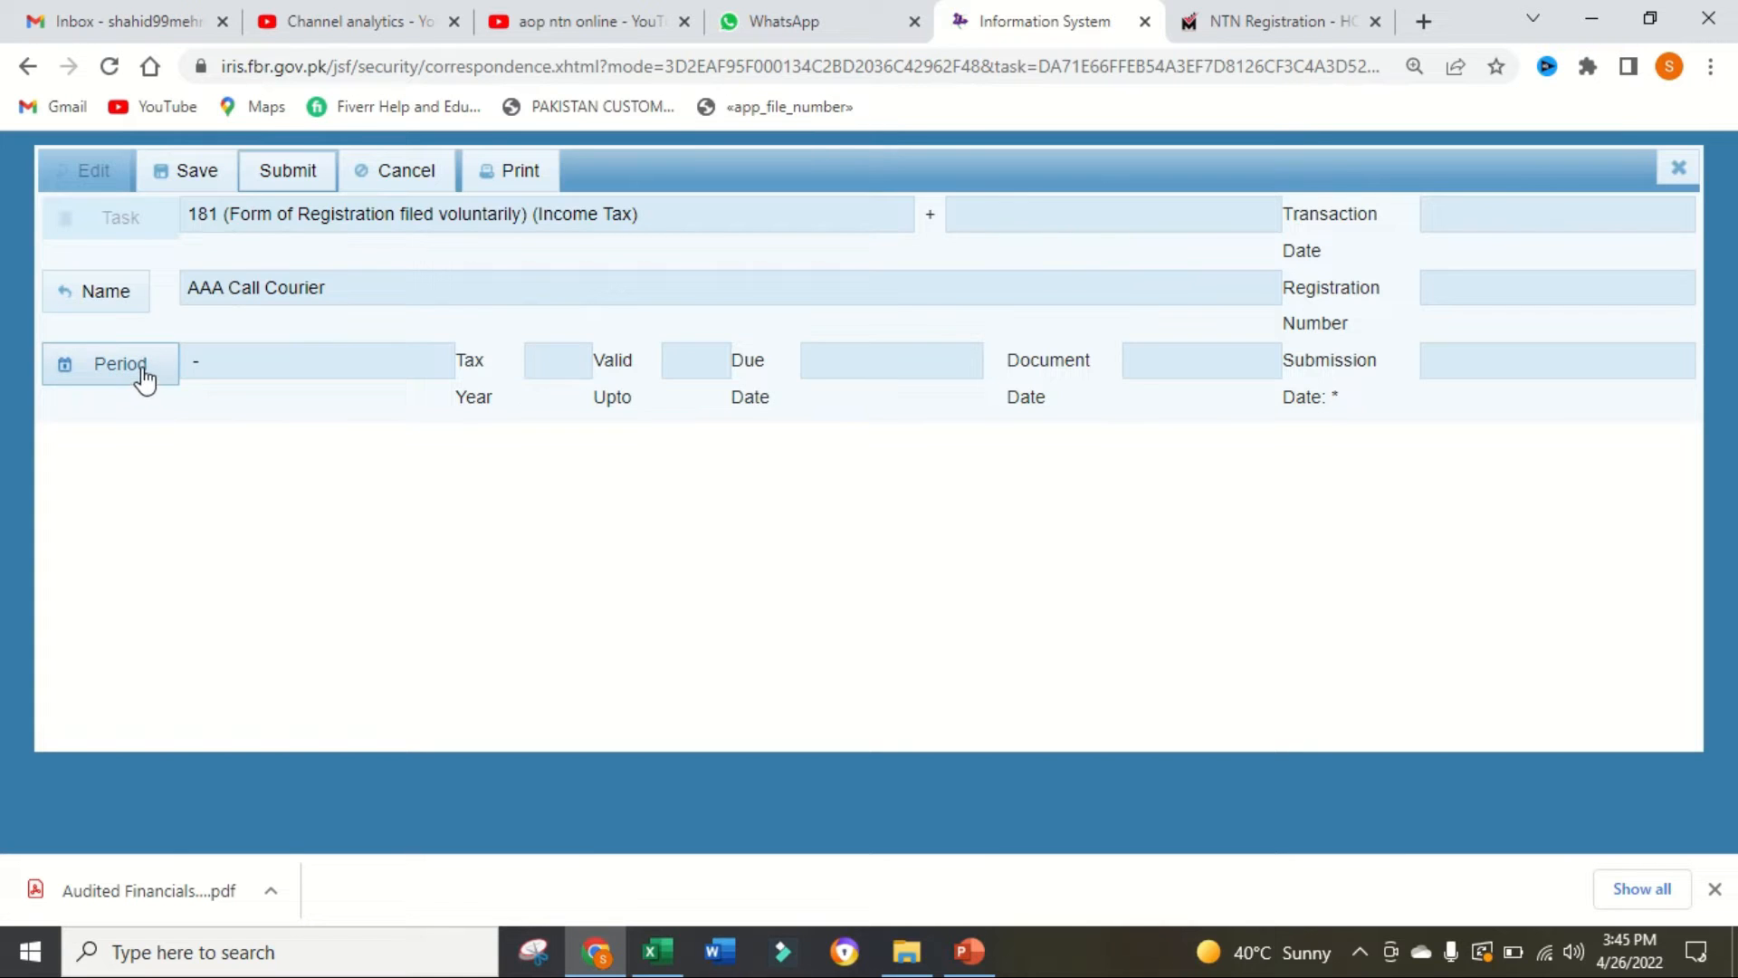
# Step: Search for tax period 2022 and select the 01-Jul-2021 to 30-Jun-2022 period for the form
pyautogui.click(144, 377)
pyautogui.write('2020')
pyautogui.press('BackSpace')
pyautogui.write('2')
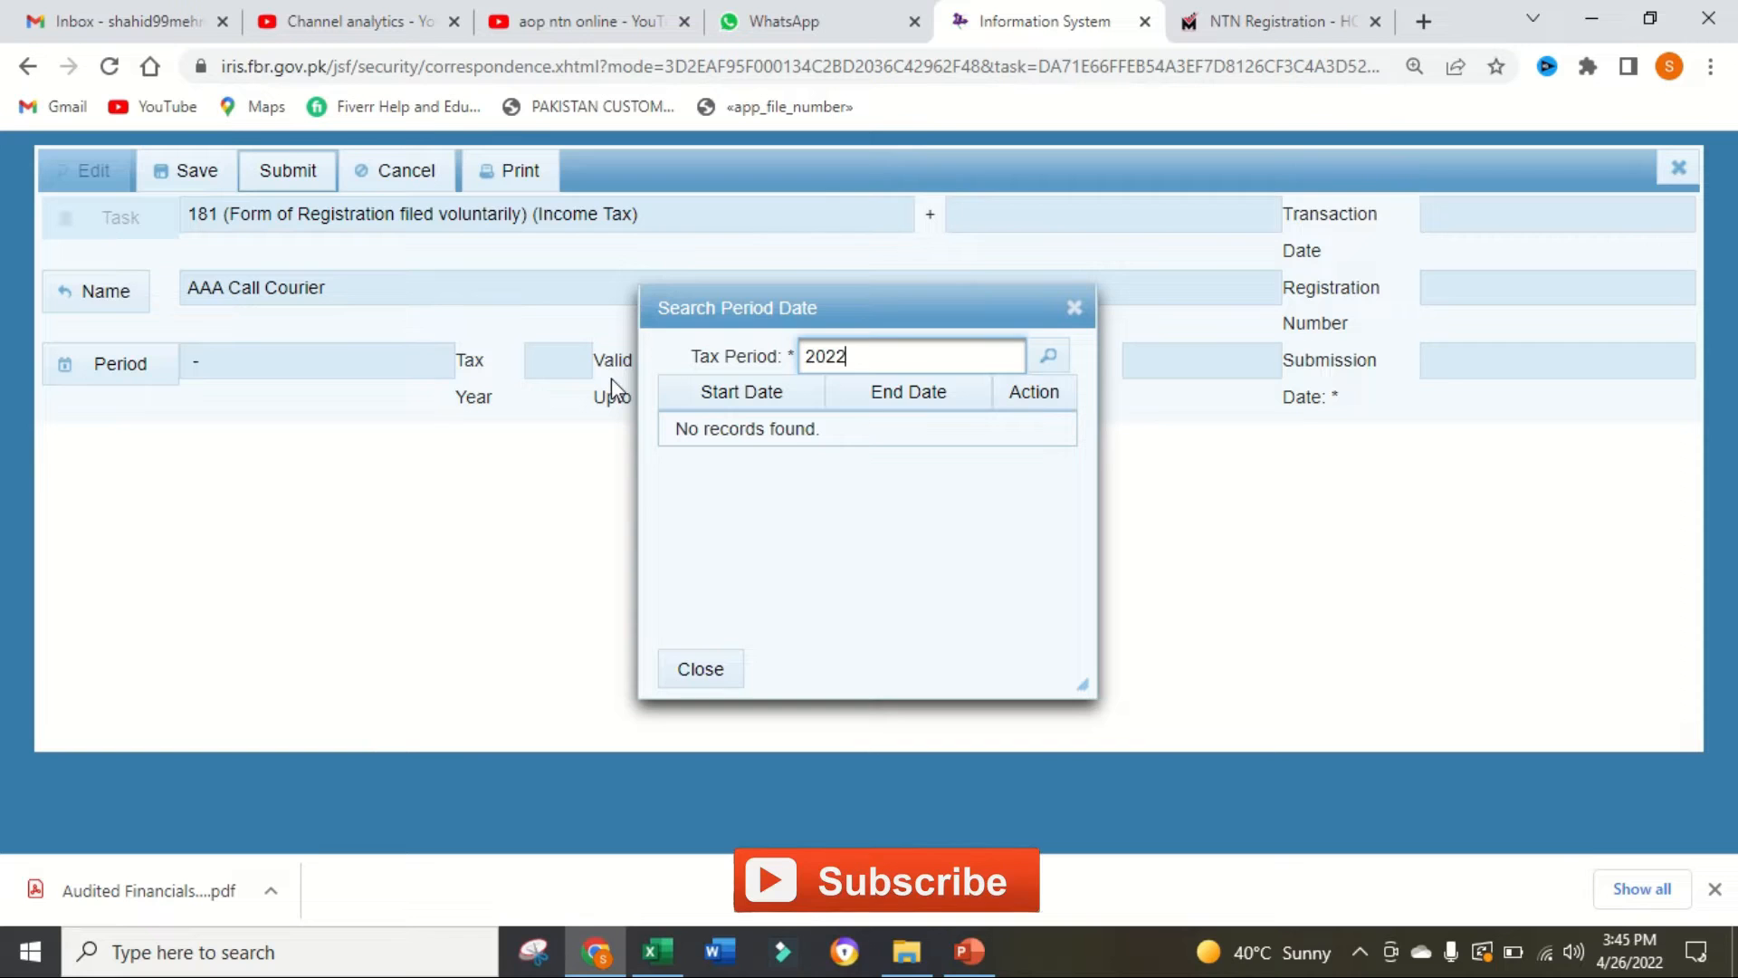
pyautogui.click(1049, 358)
pyautogui.click(1048, 427)
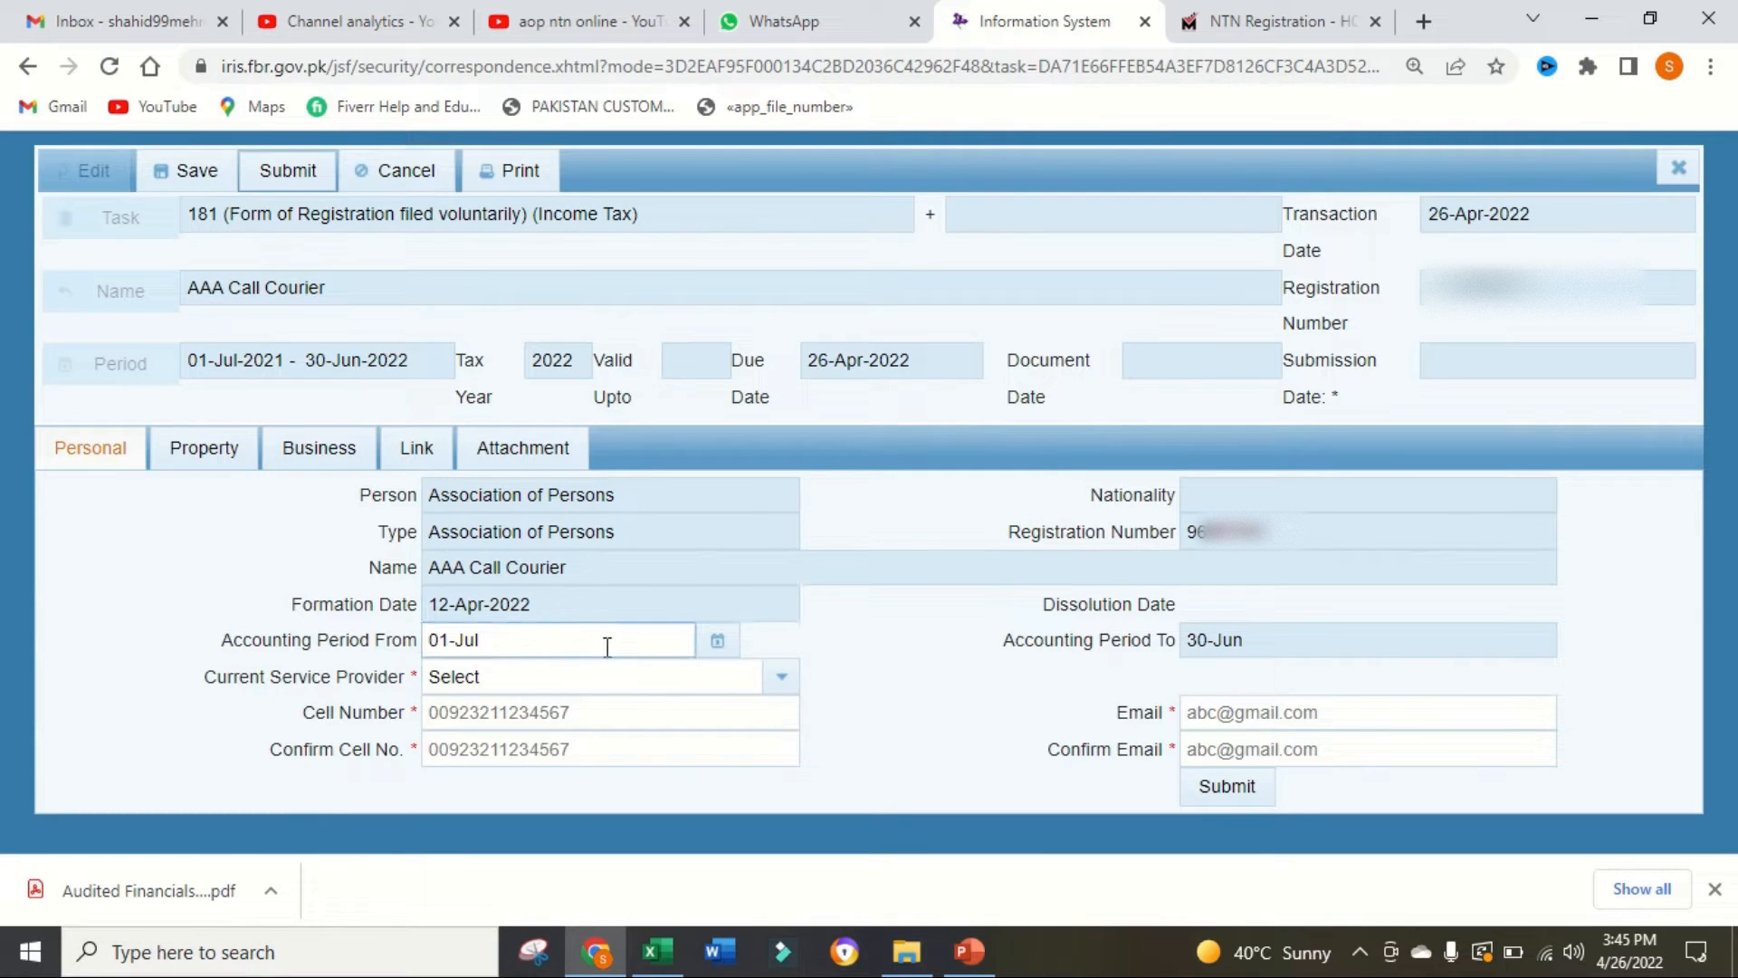
# Step: Enter the association's cell number in international format and repeat it in the confirmation field
pyautogui.click(568, 712)
pyautogui.write('0092')
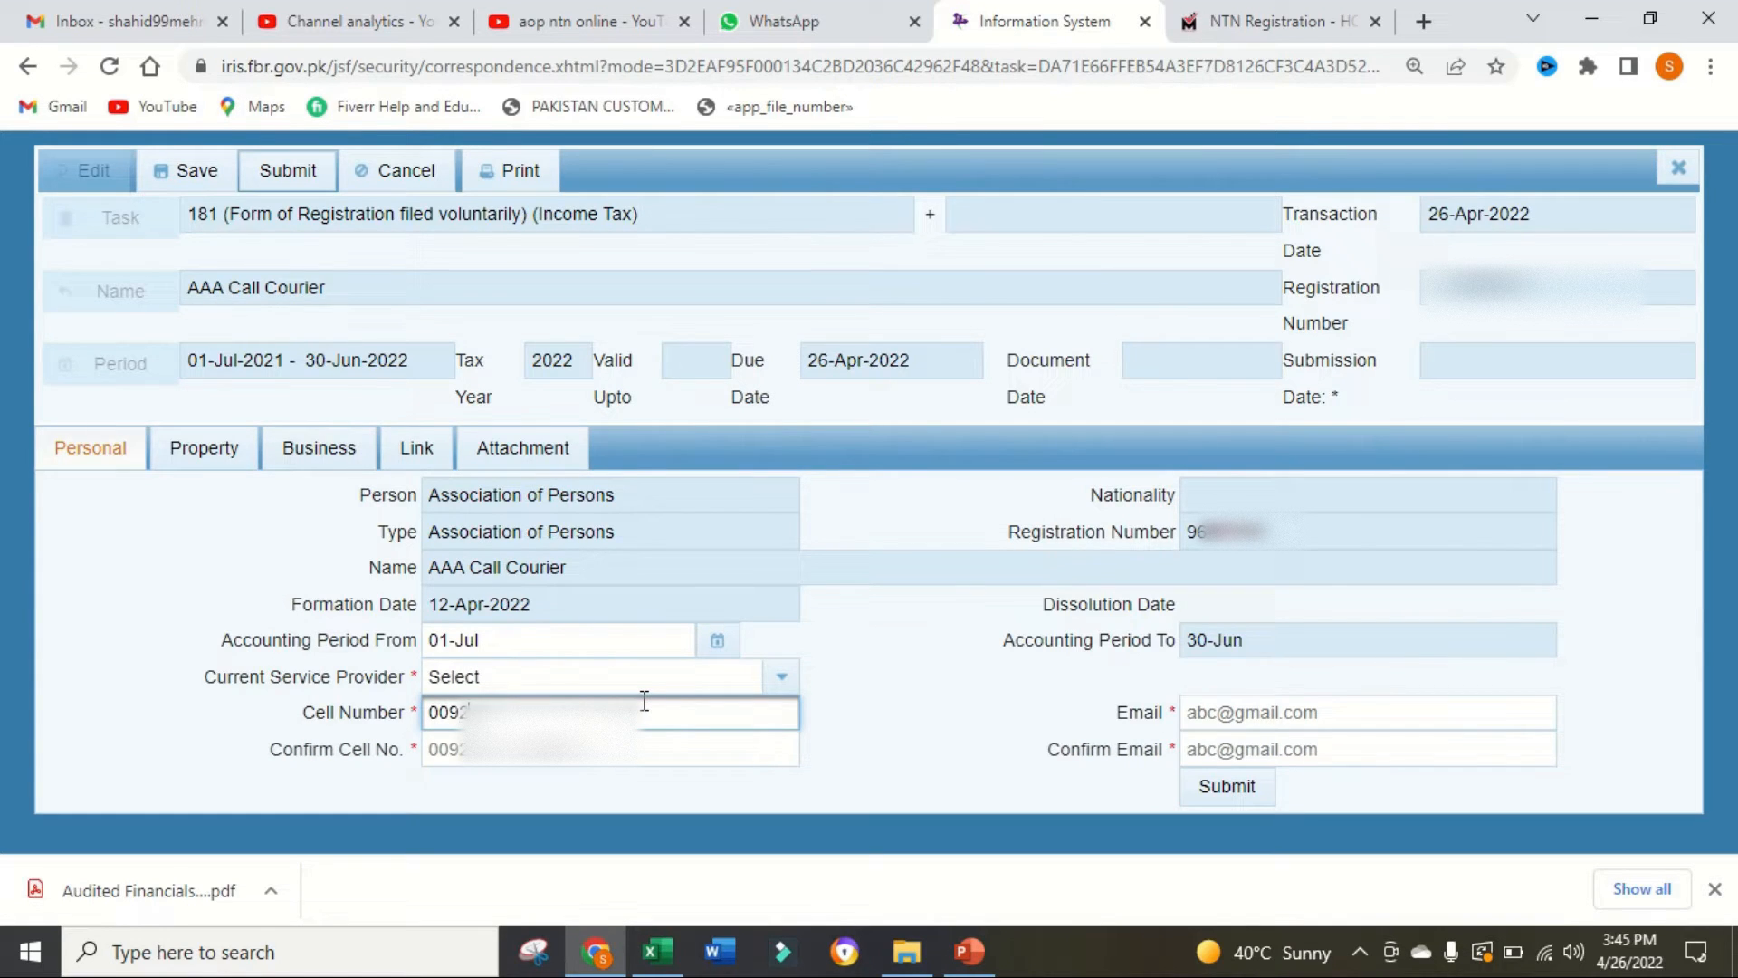
pyautogui.write('3')
pyautogui.write('0')
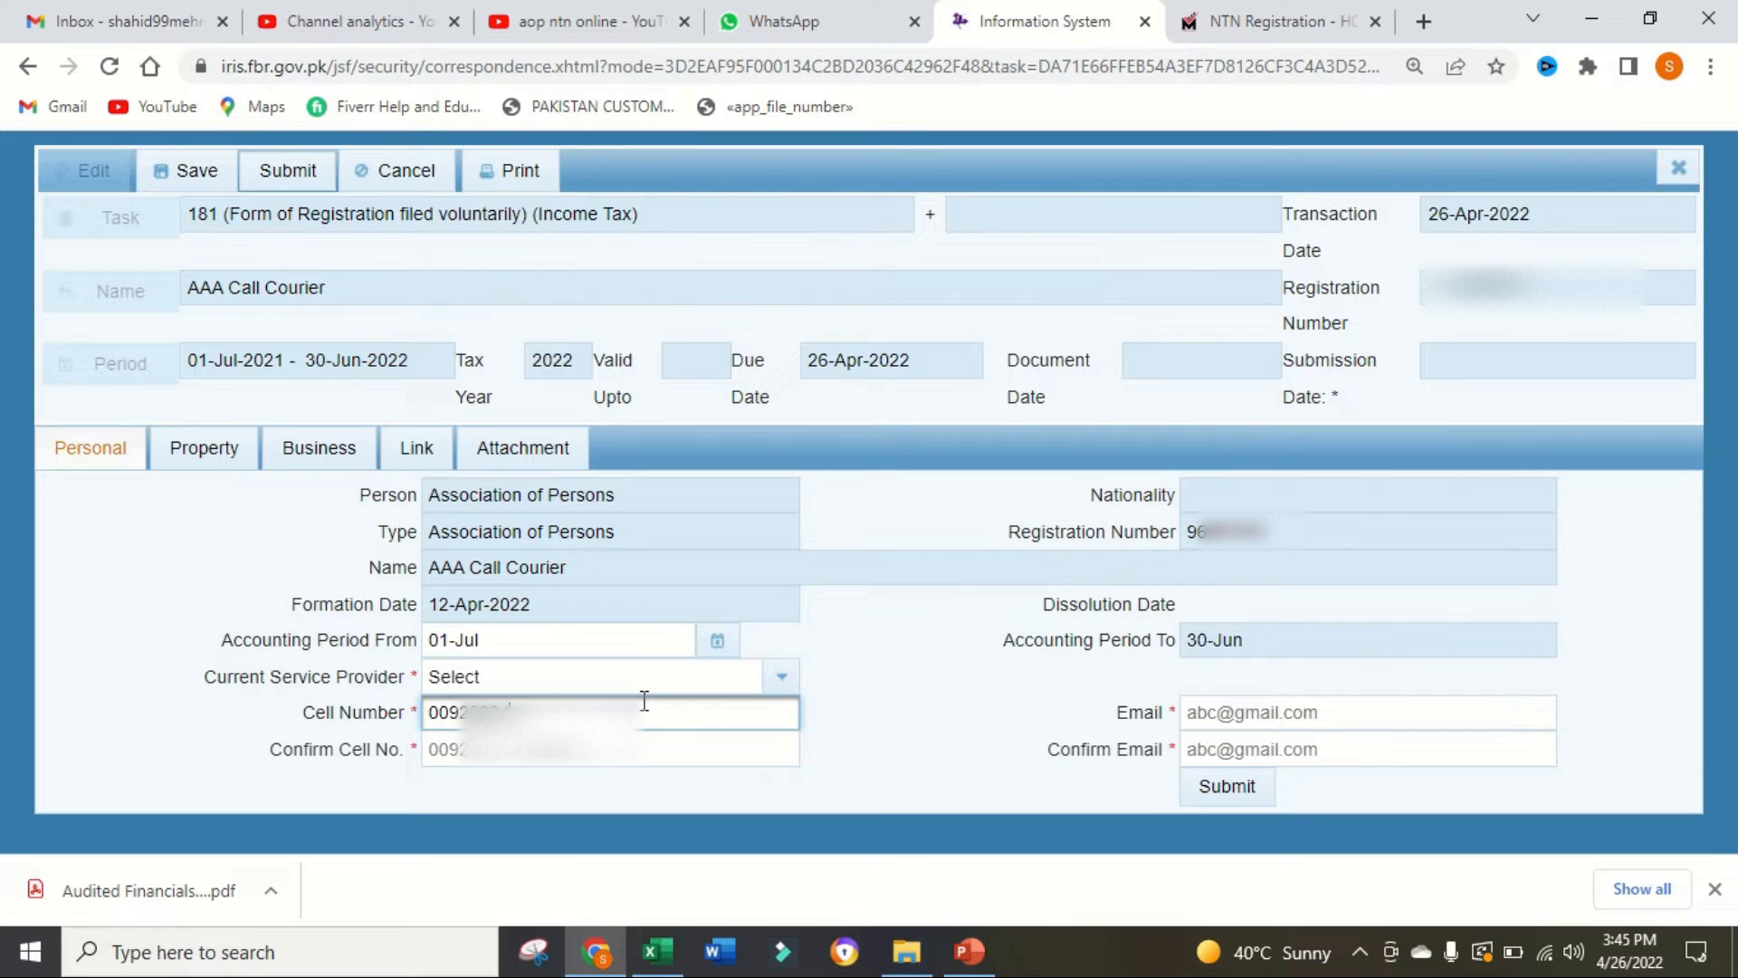
pyautogui.write('37')
pyautogui.click(582, 763)
pyautogui.write('0092')
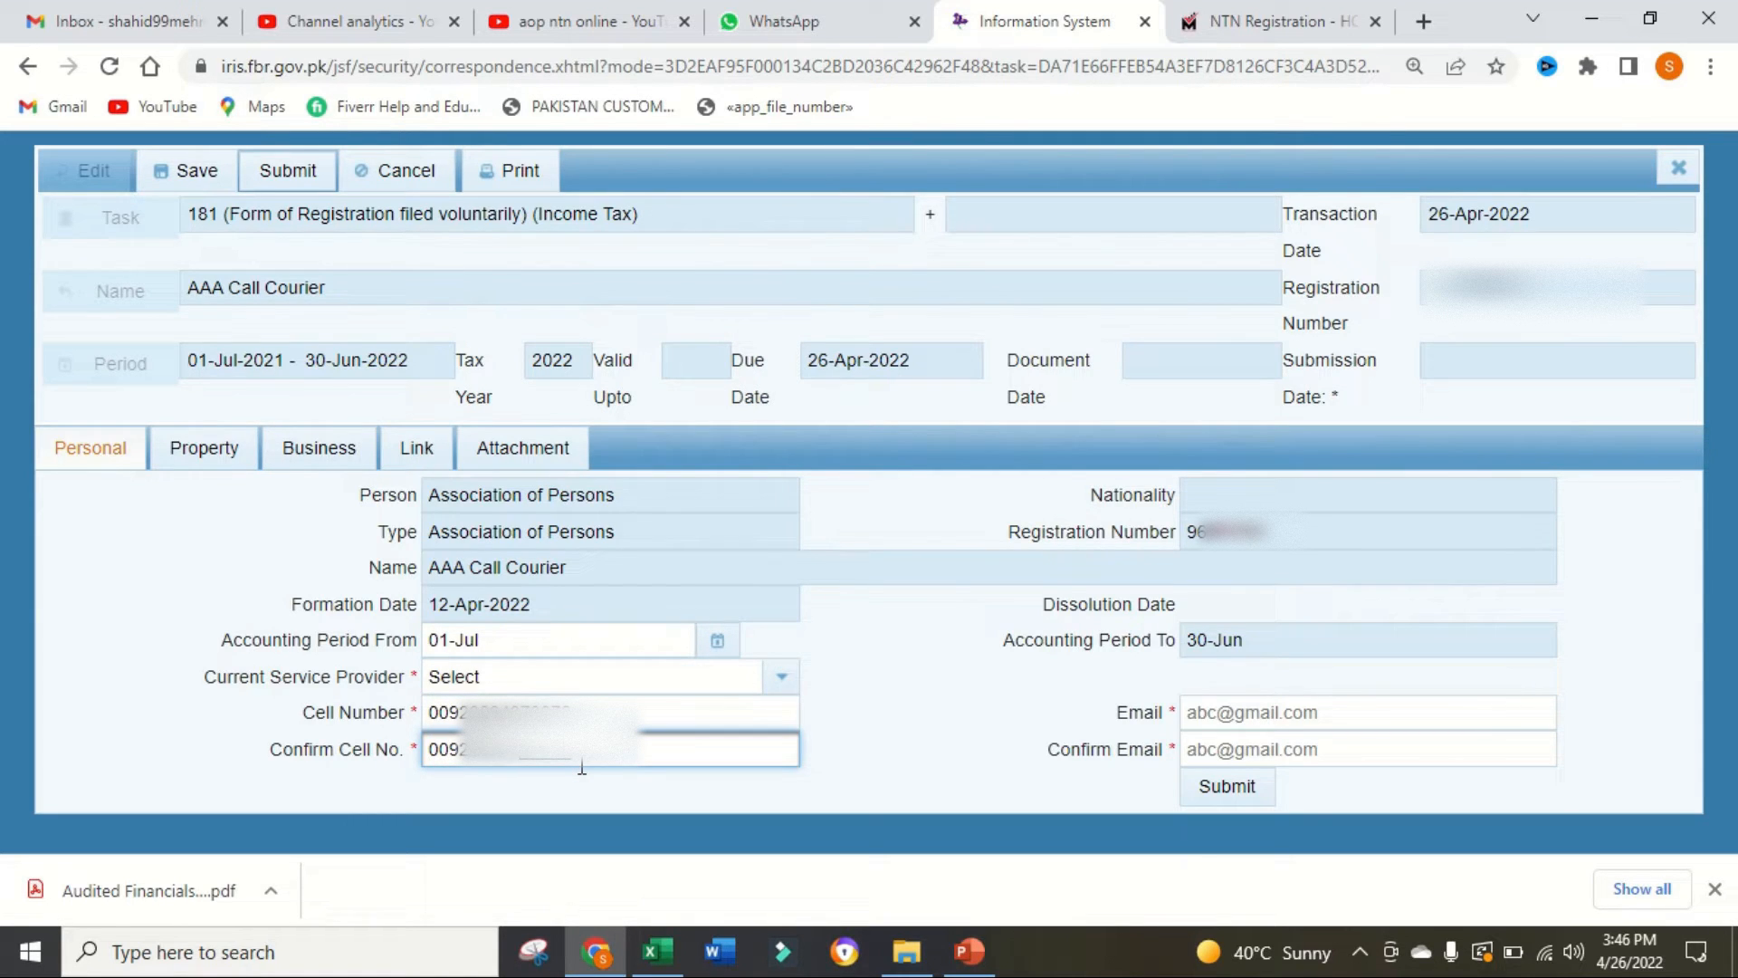
pyautogui.write('337')
# Step: Enter the association's email address and repeat it in the confirmation field
pyautogui.click(1203, 705)
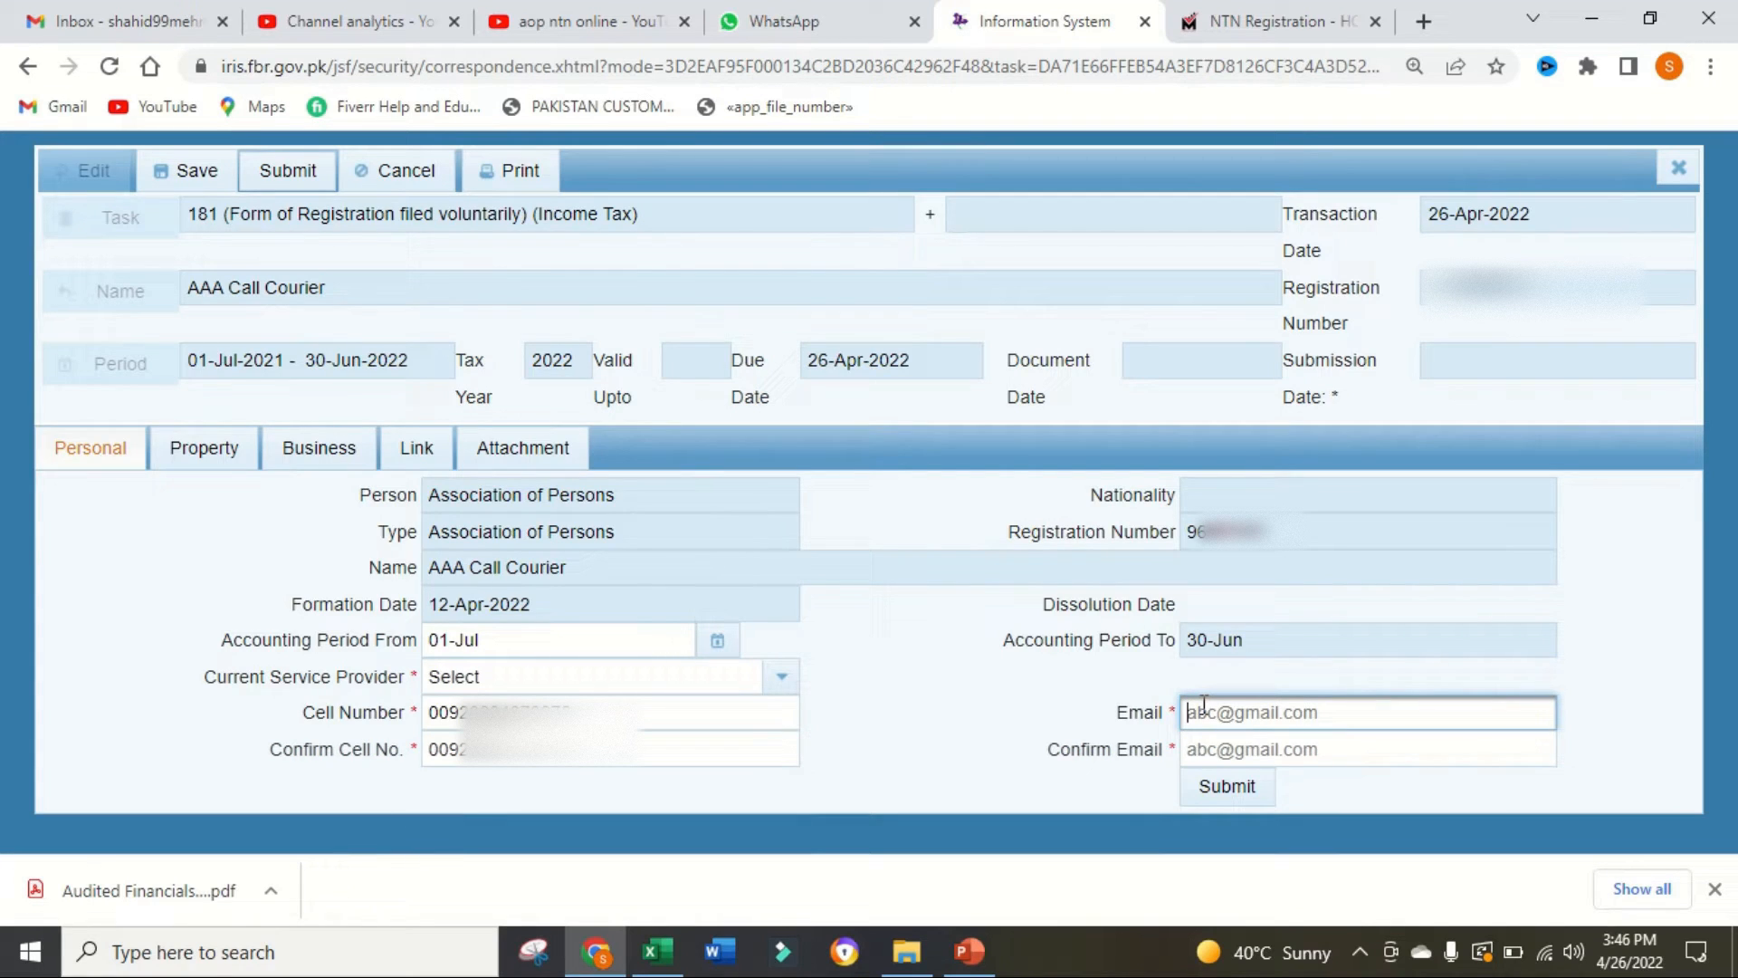
pyautogui.write('aa')
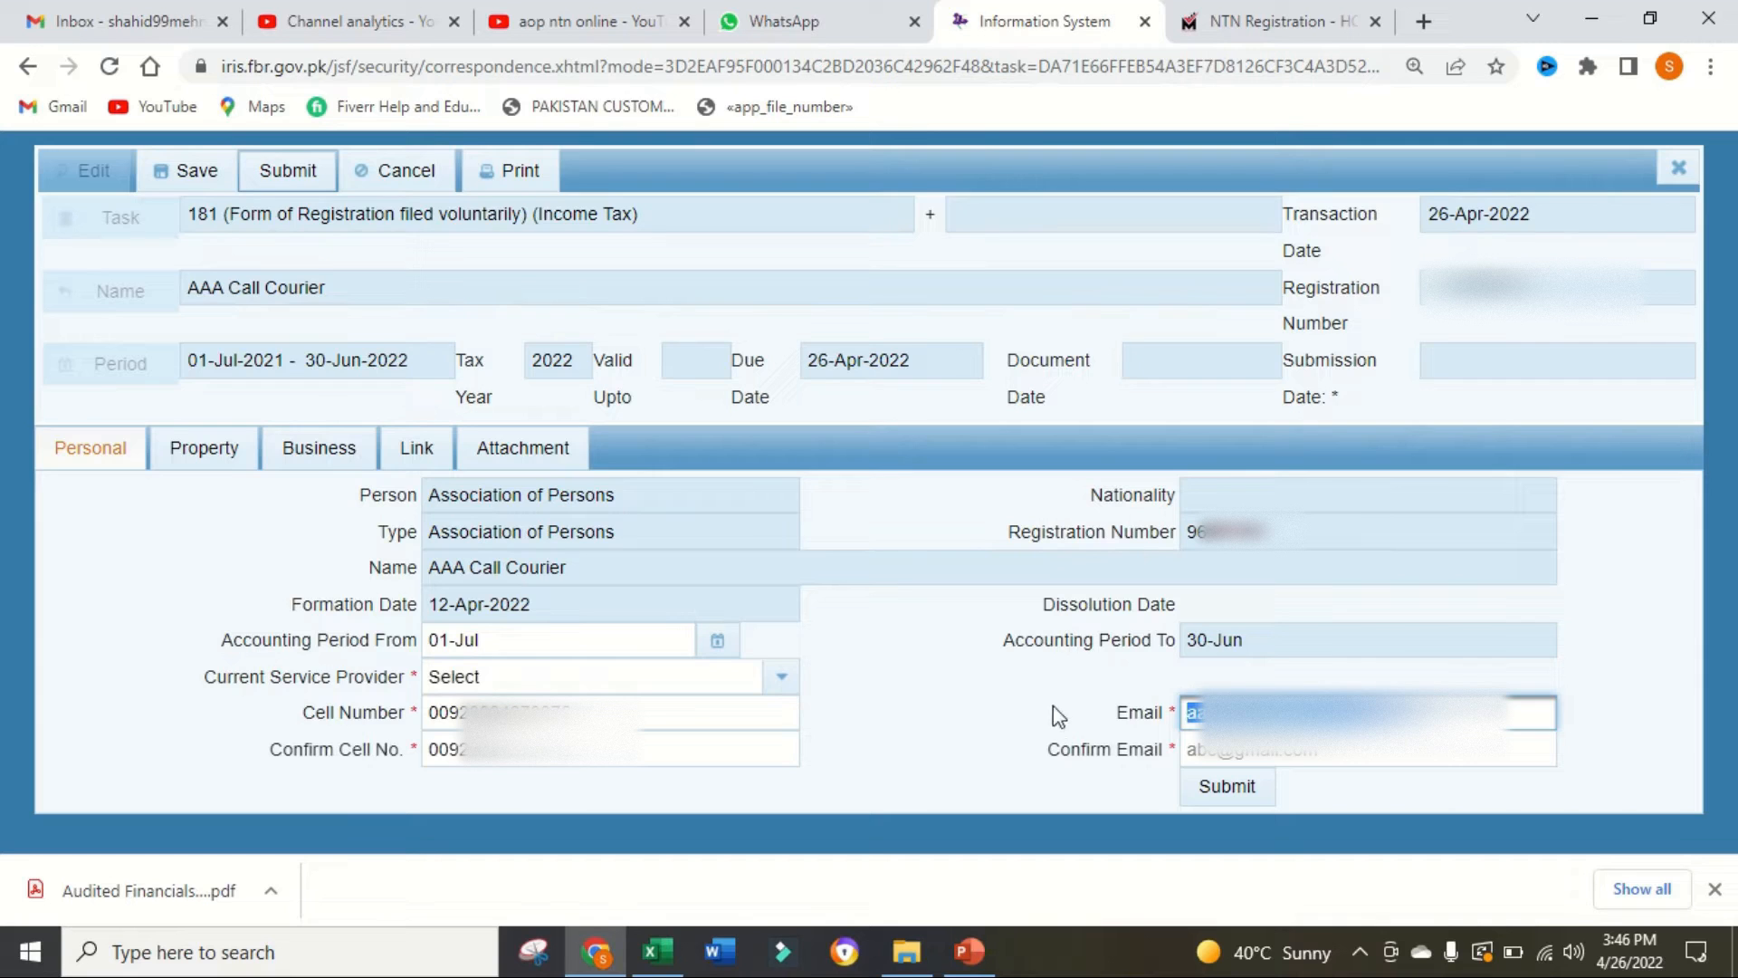
pyautogui.click(1206, 760)
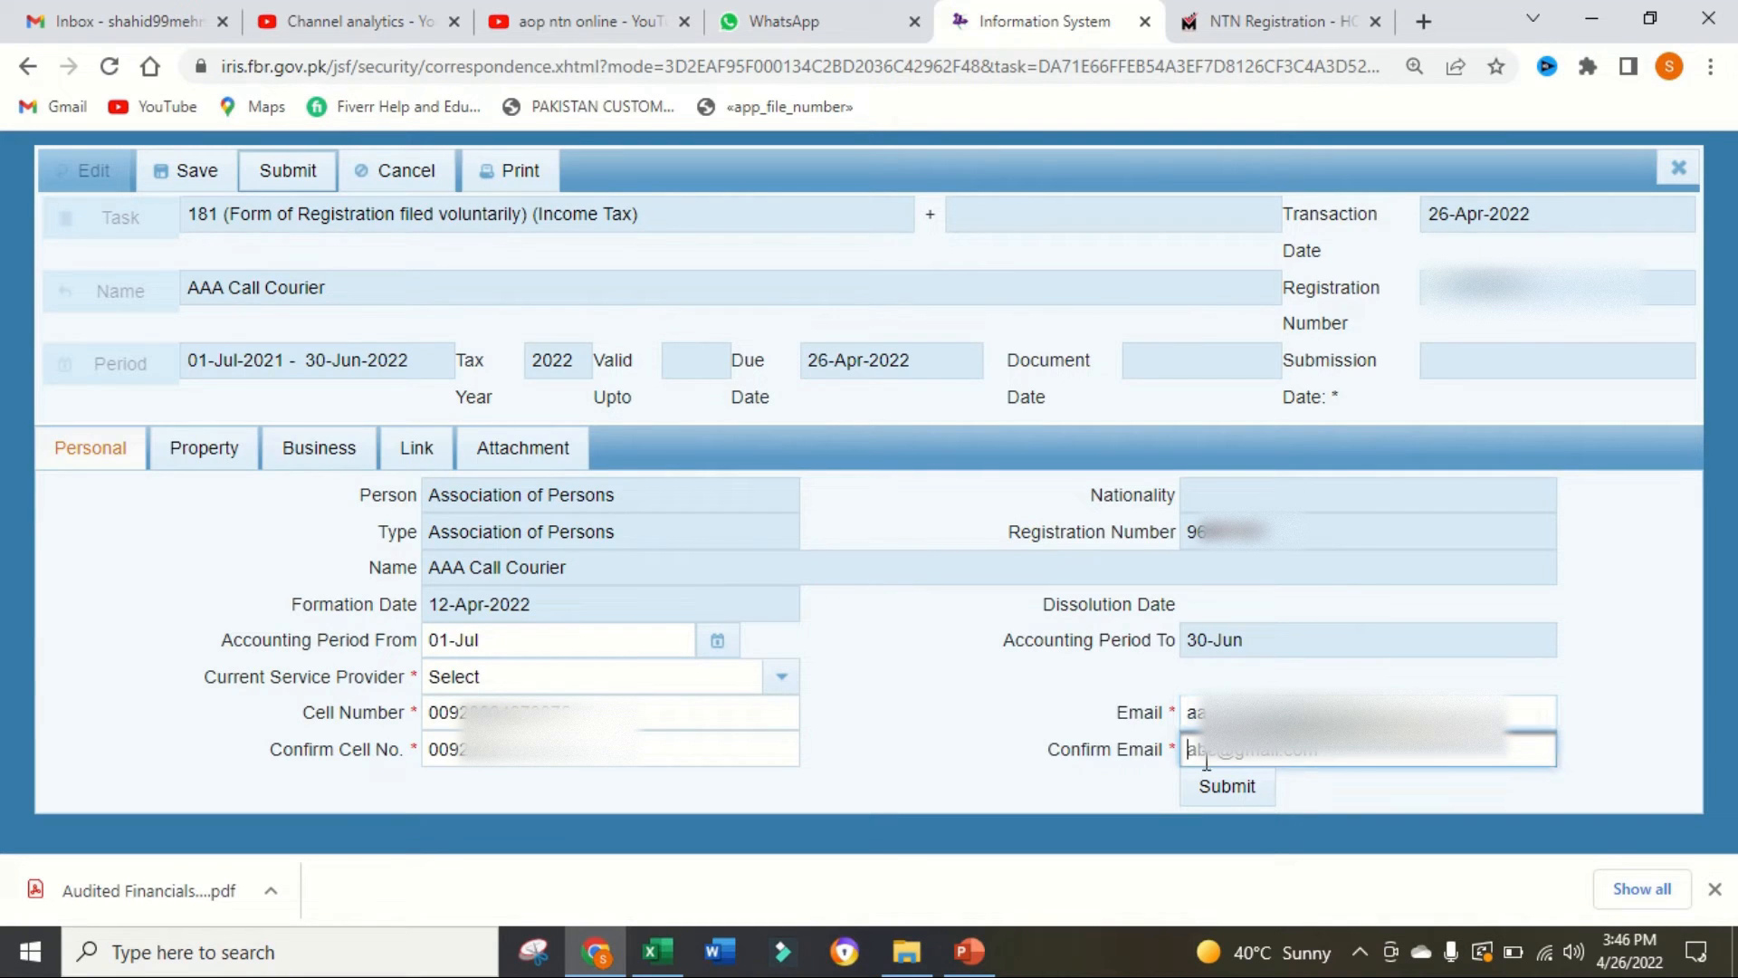
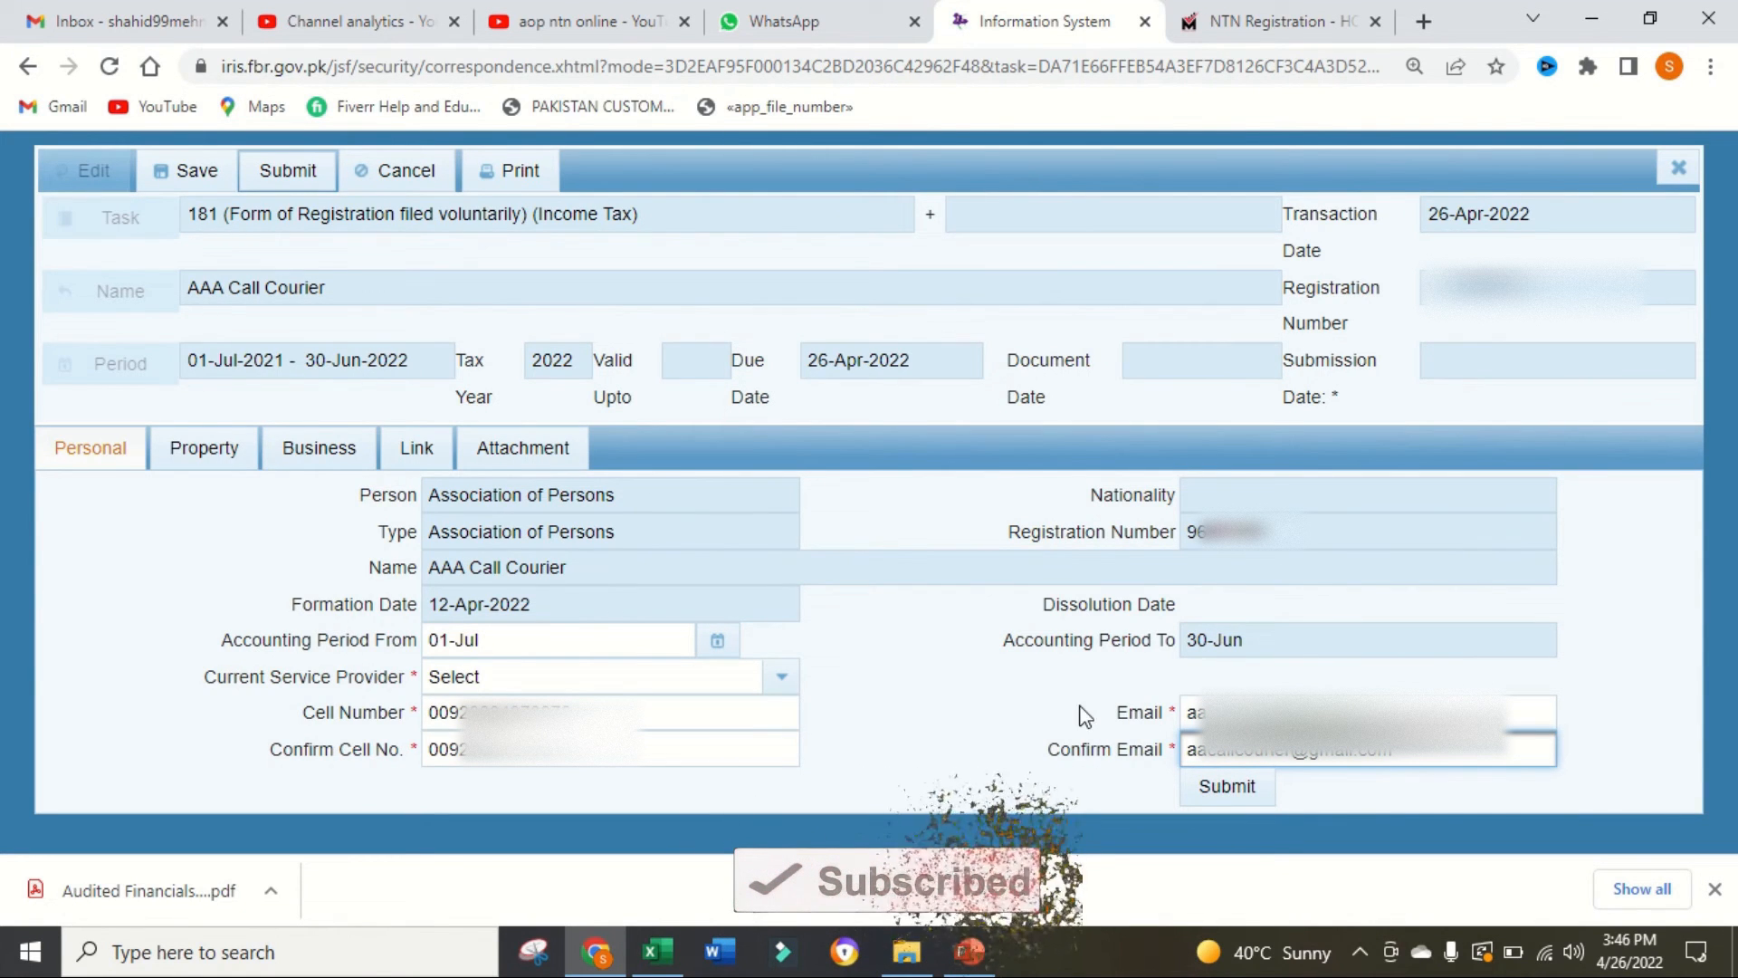
# Step: Start a new local property record with type Residential Property and form House
pyautogui.click(217, 453)
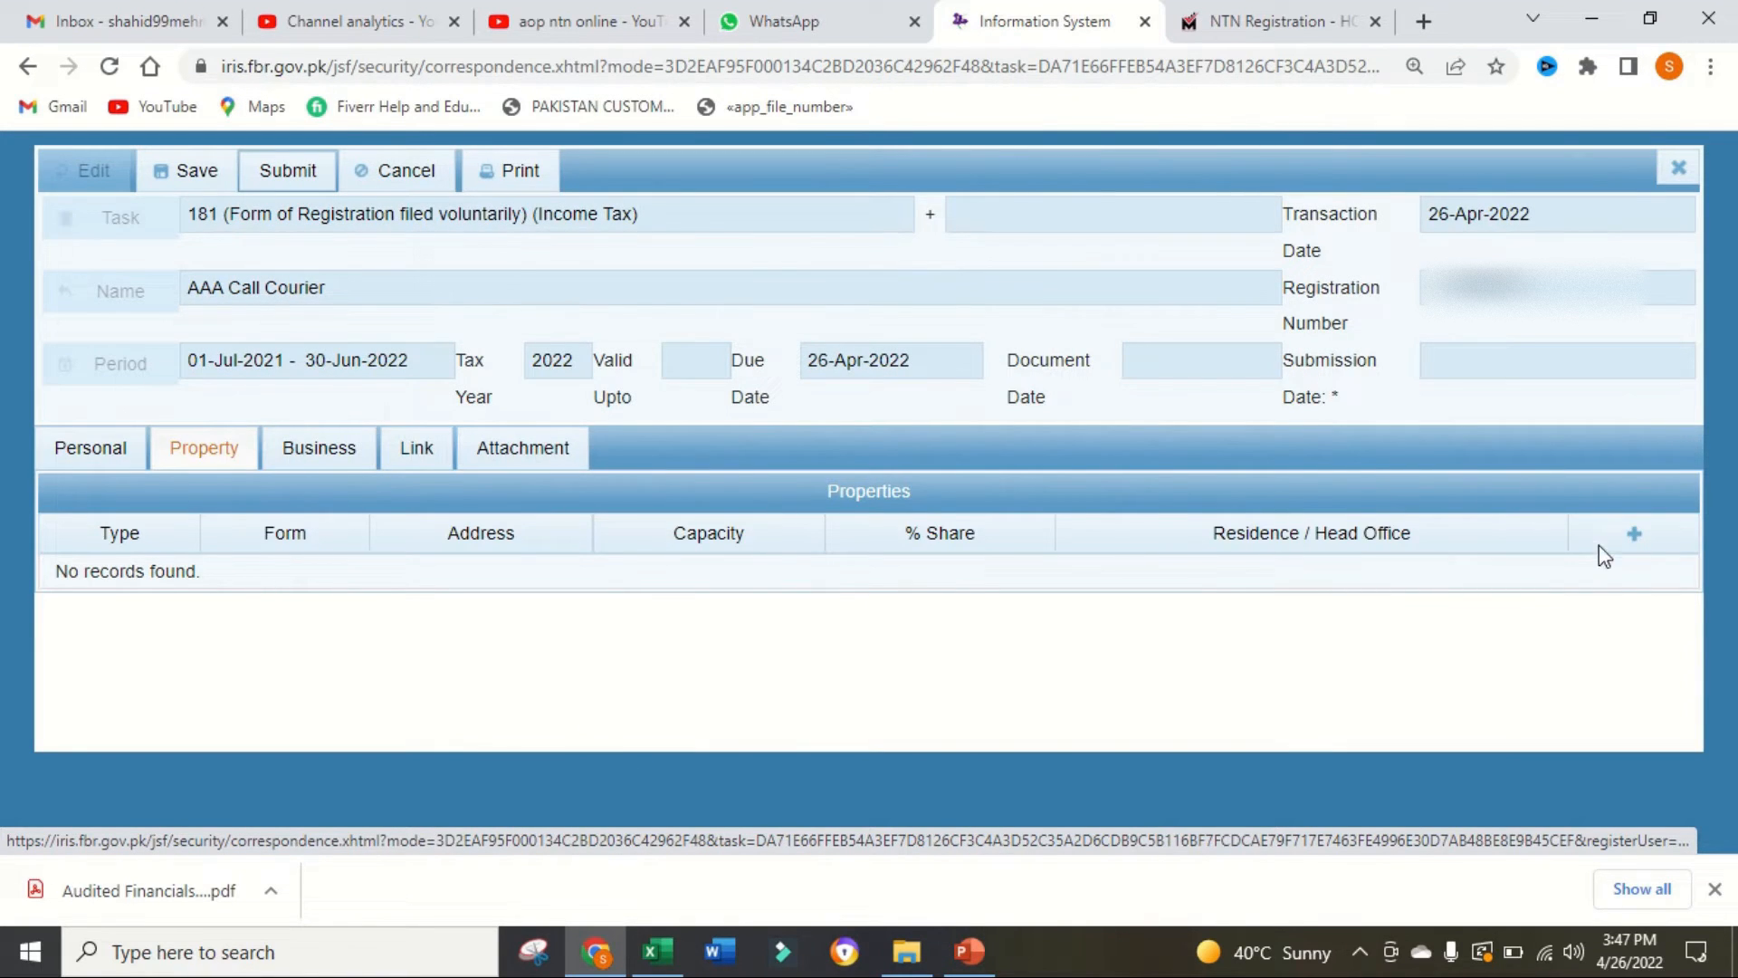
pyautogui.click(1633, 534)
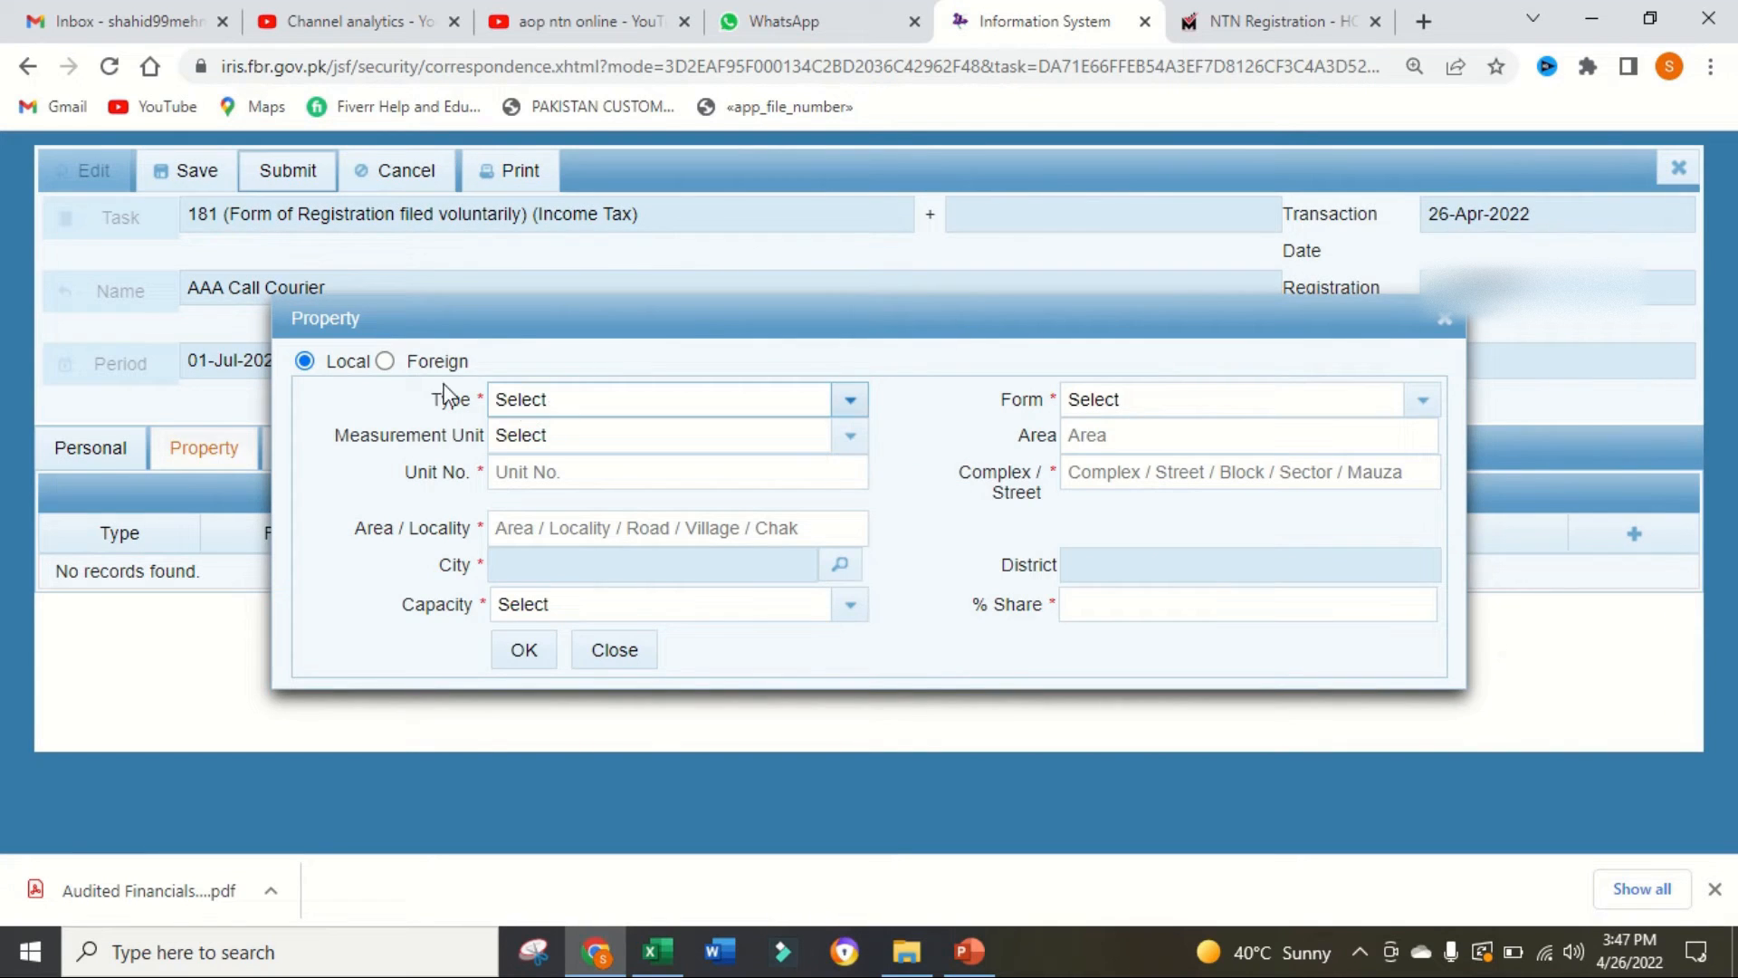
pyautogui.click(850, 403)
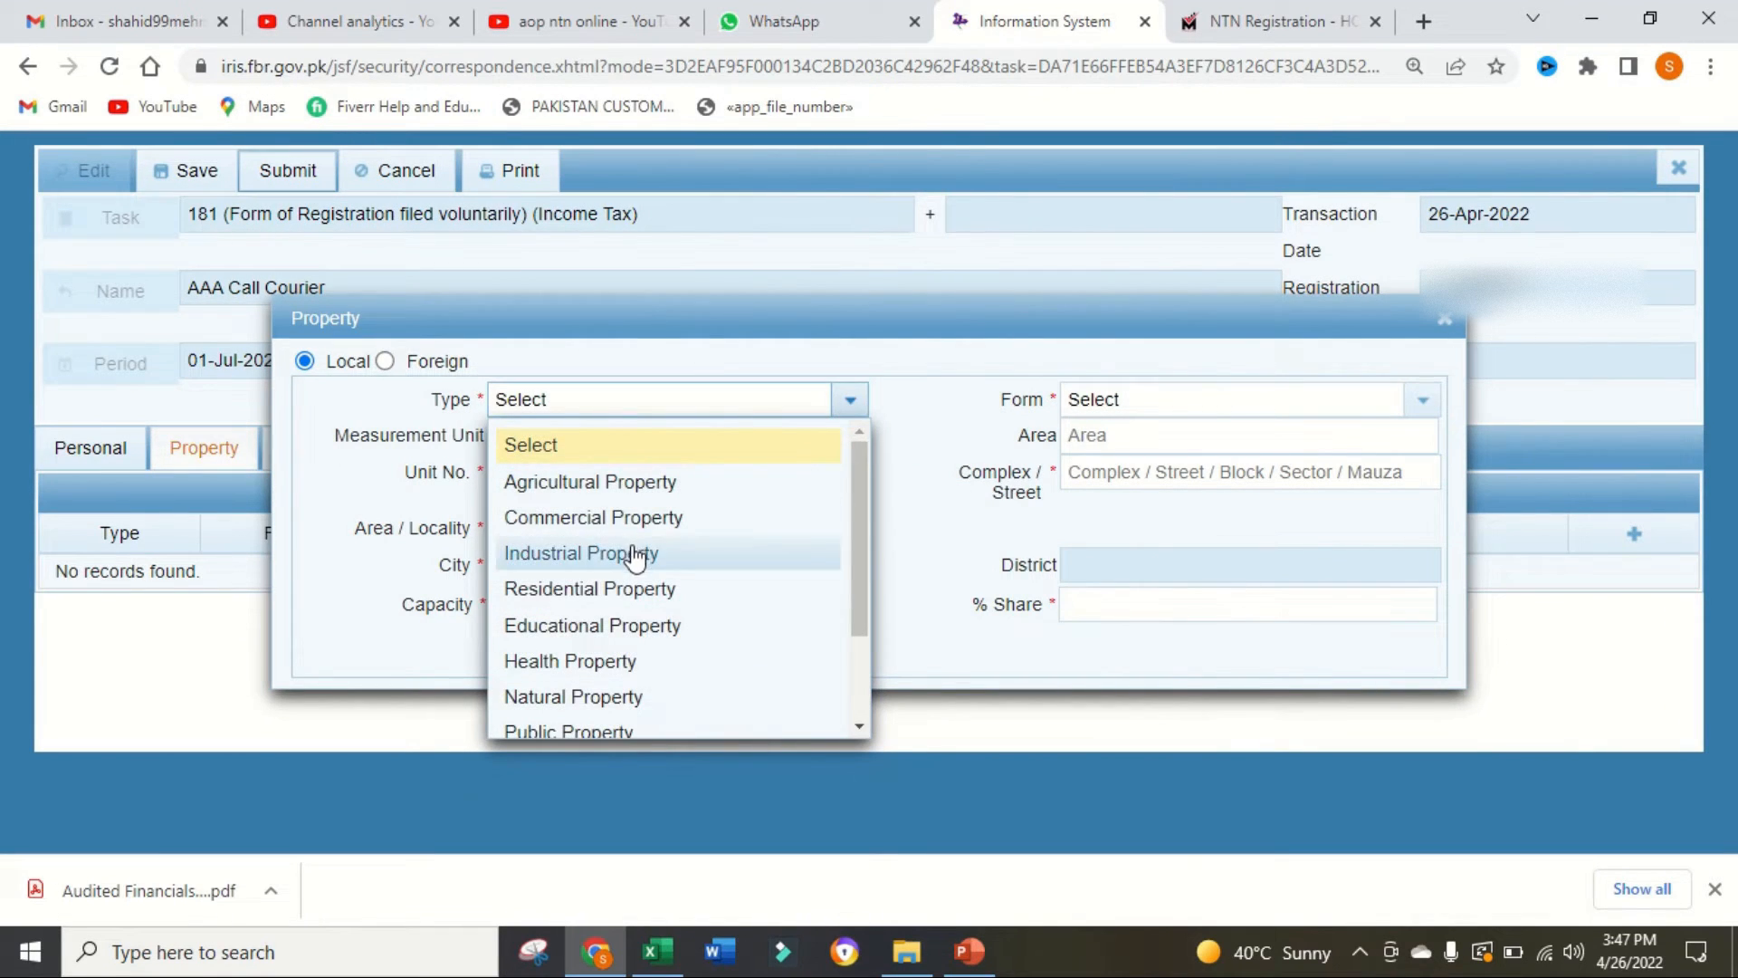
pyautogui.click(654, 590)
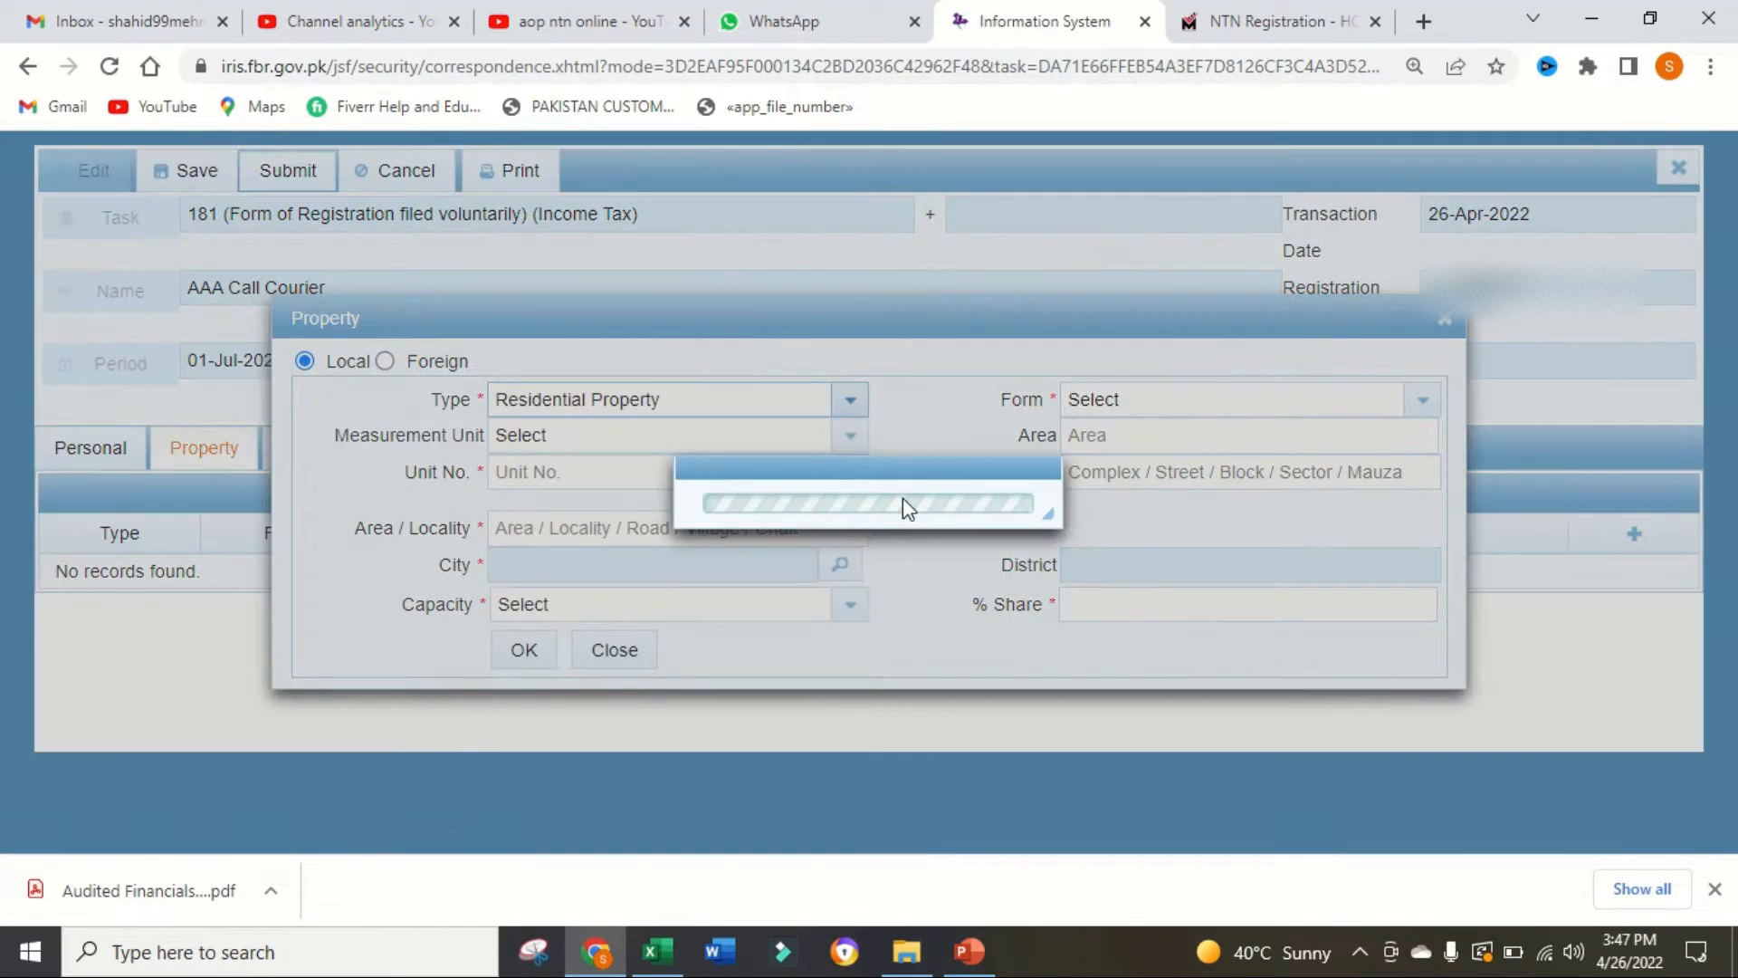
pyautogui.click(1419, 405)
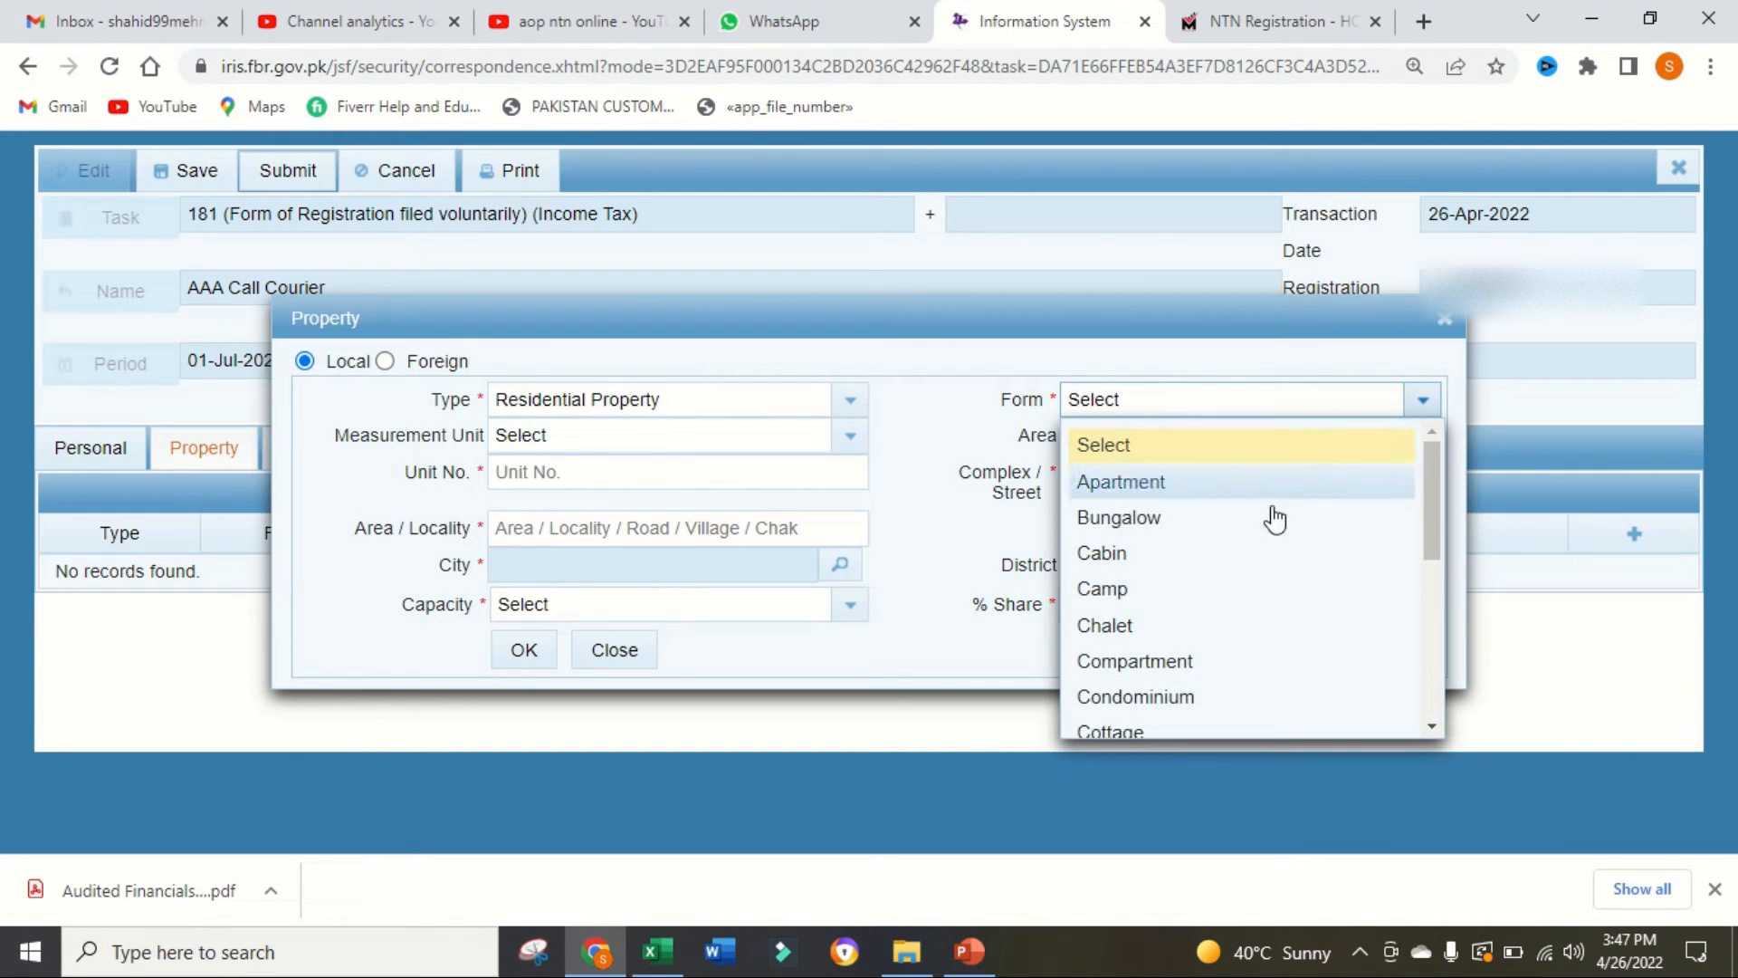
pyautogui.press('h')
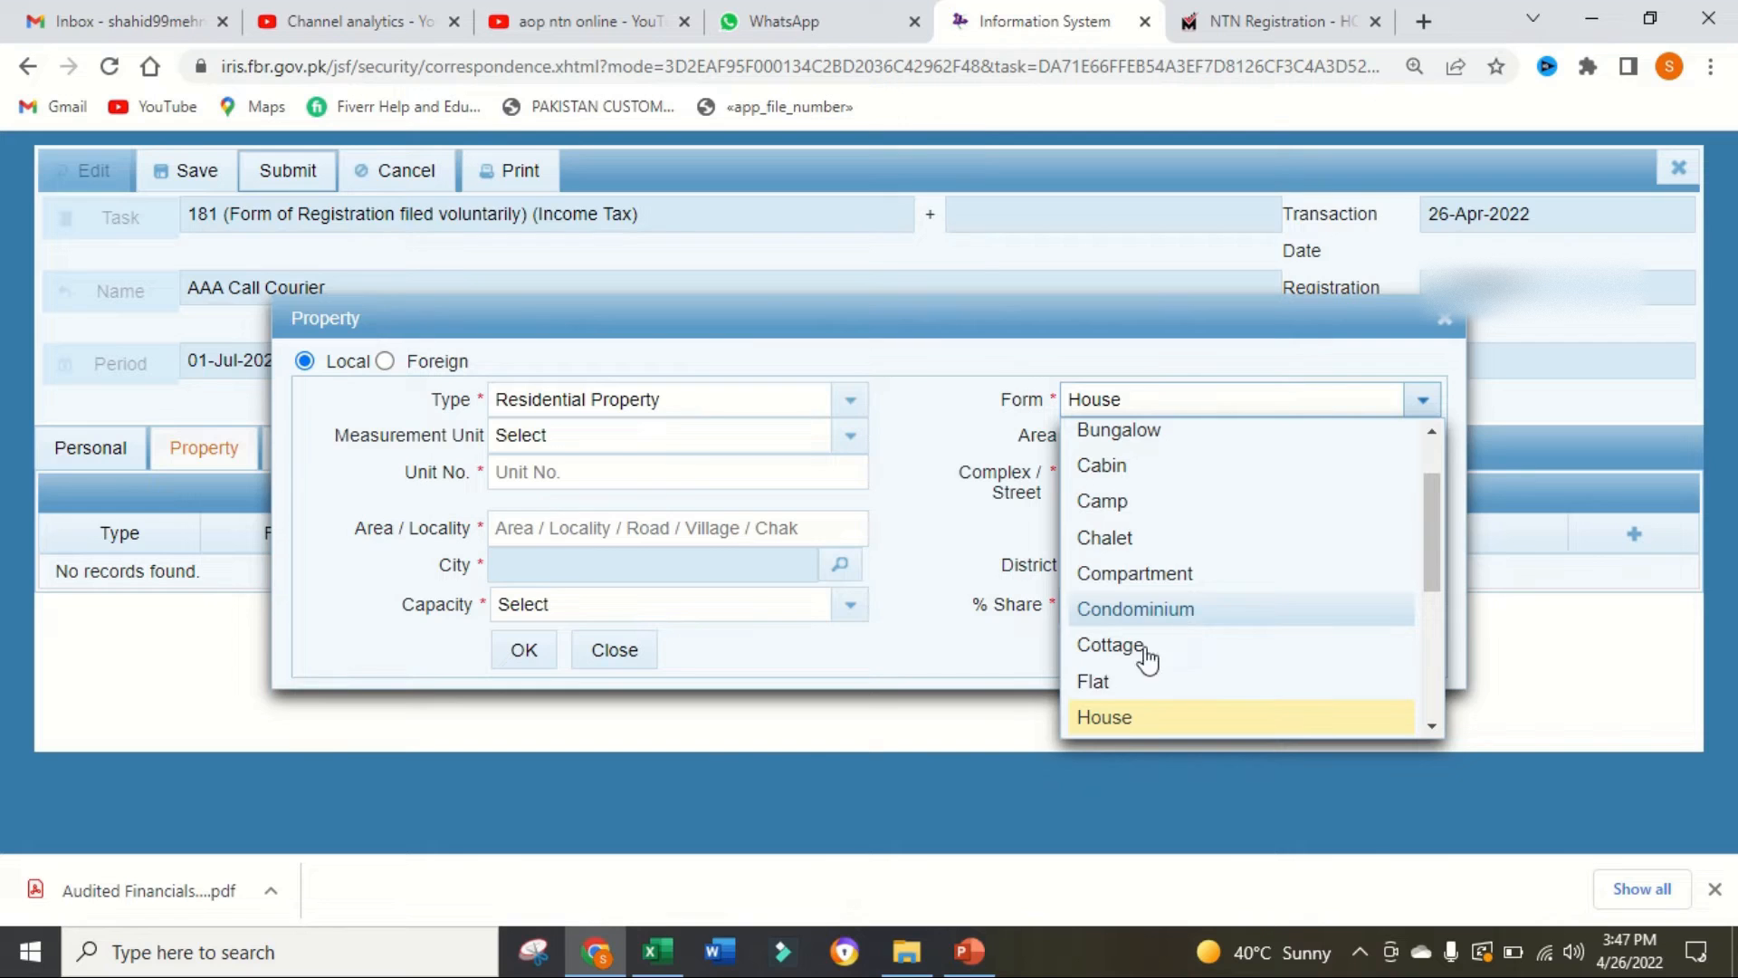
pyautogui.click(1109, 715)
# Step: Set the property's measurement unit to Marla and its area to 5
pyautogui.click(842, 444)
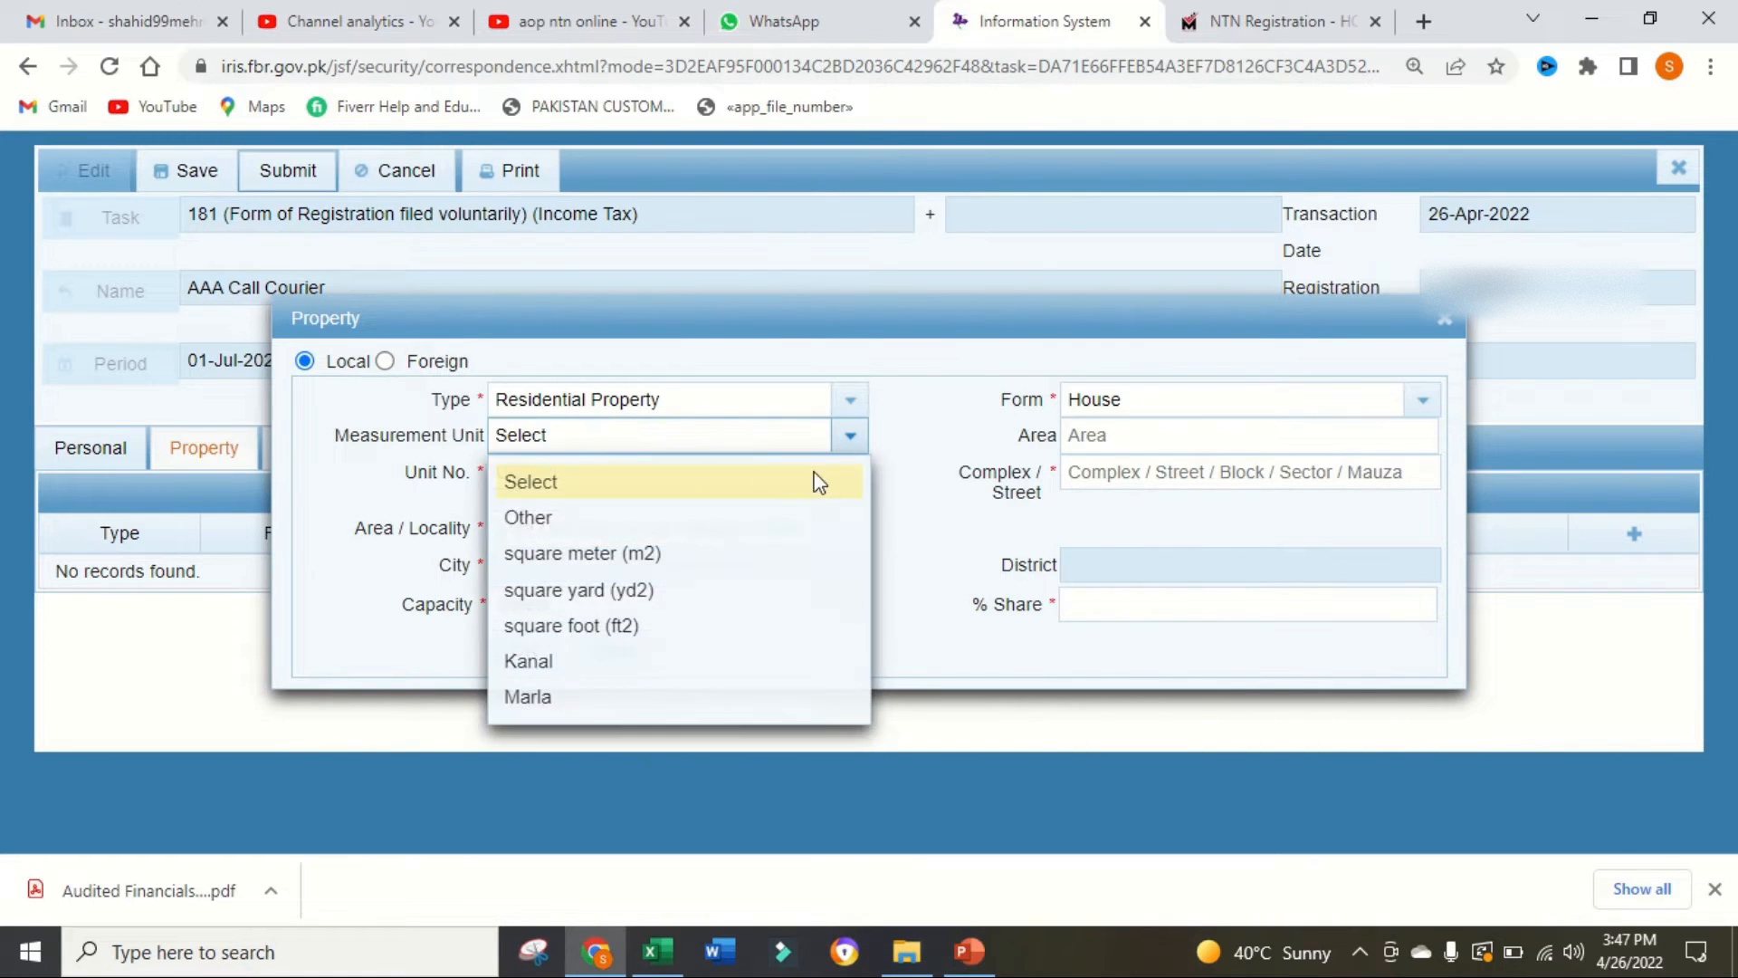
pyautogui.click(621, 704)
pyautogui.click(1232, 440)
pyautogui.write('5')
# Step: Fill in the property's address with unit number abc, complex/street xyz and area/locality xyz
pyautogui.click(756, 472)
pyautogui.write('abc')
pyautogui.press('Tab')
pyautogui.write('x')
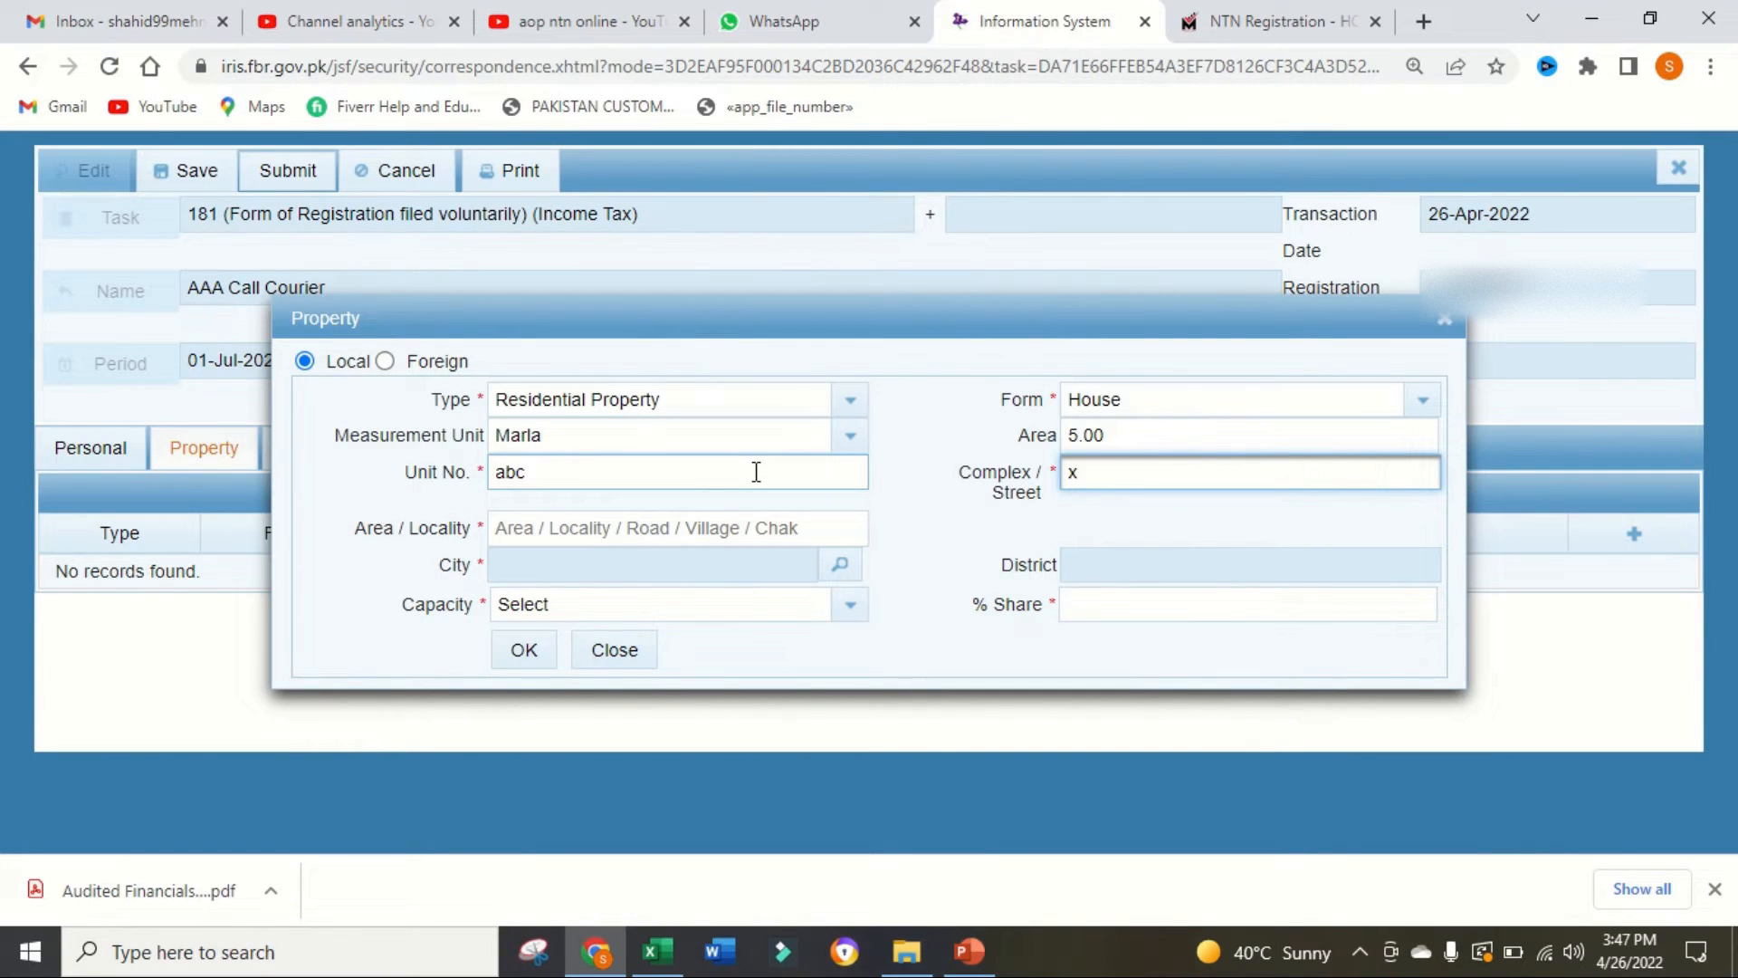
pyautogui.click(697, 527)
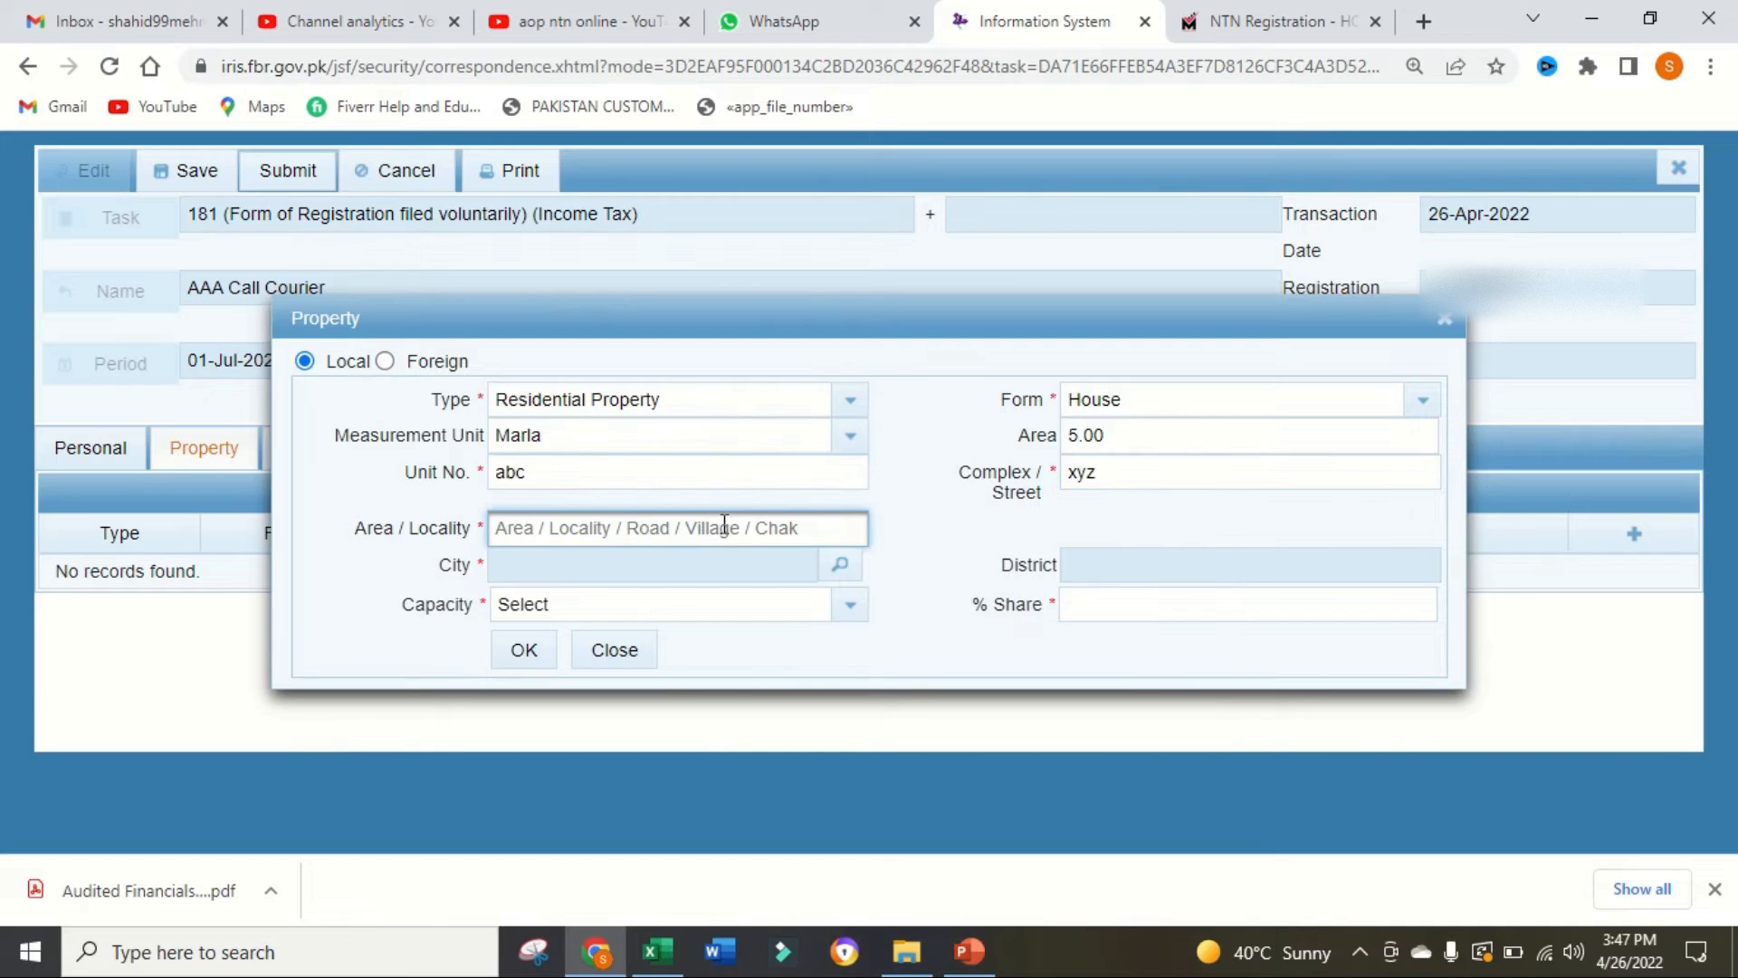
pyautogui.write('xyz')
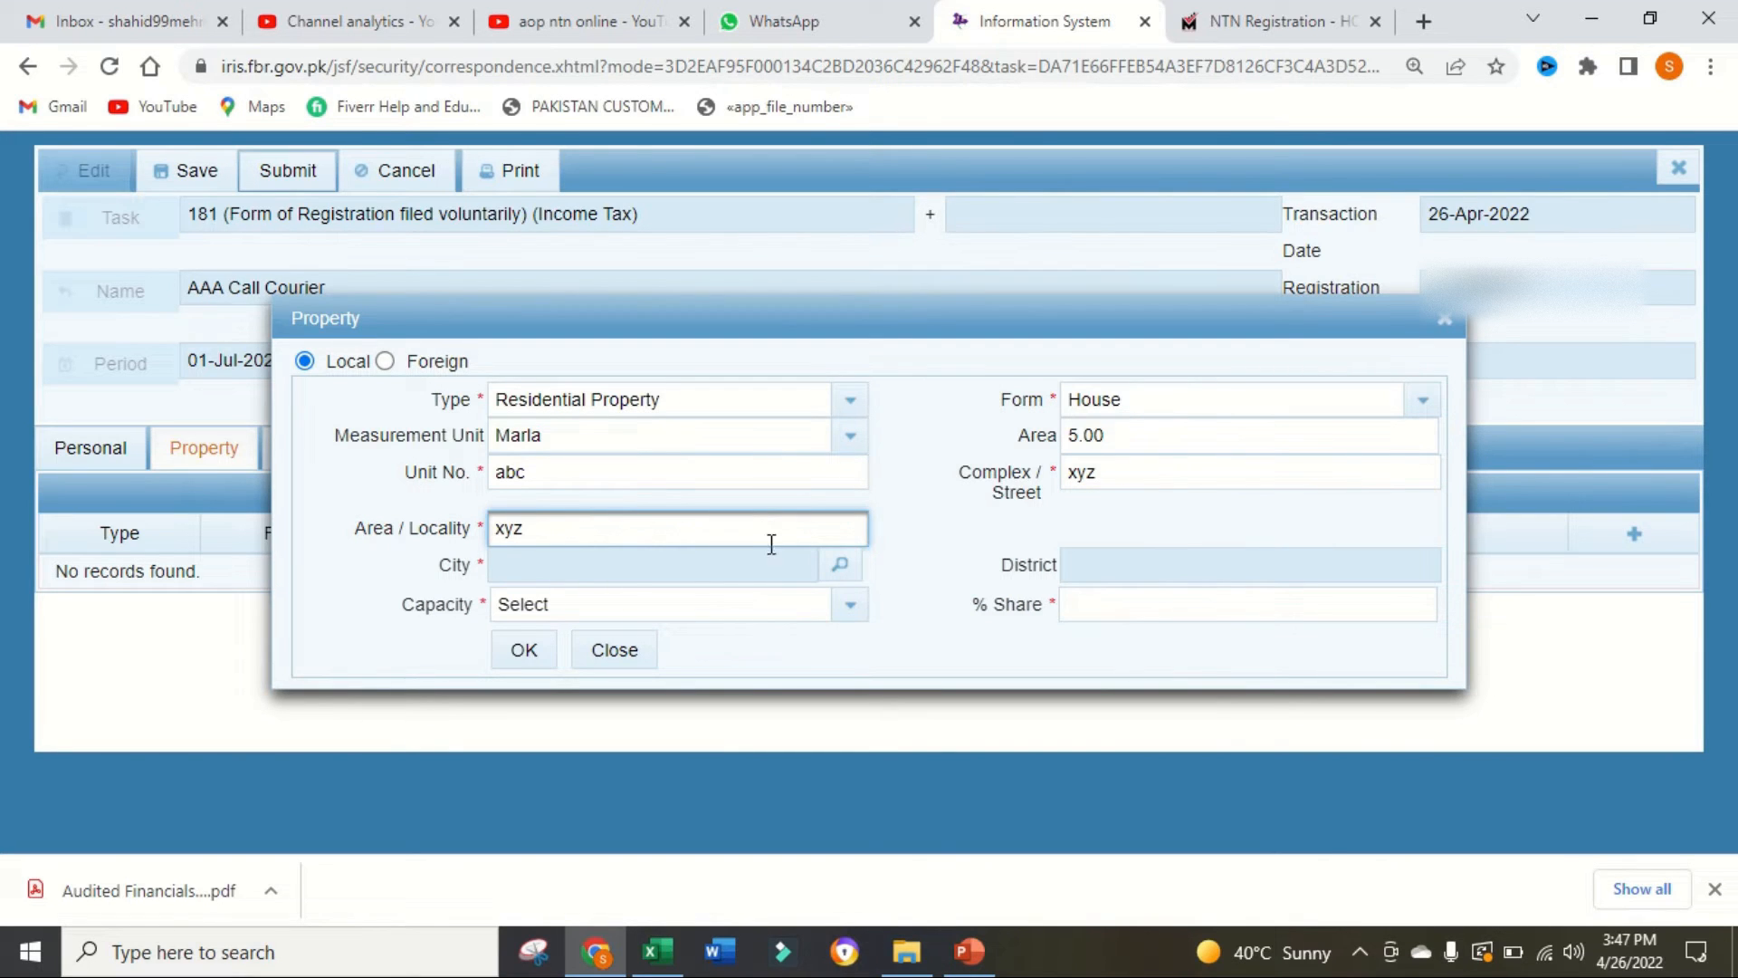
# Step: Search the city list for lahore and choose Swabi Chota Lahore as the property's city
pyautogui.click(839, 564)
pyautogui.write('lahore')
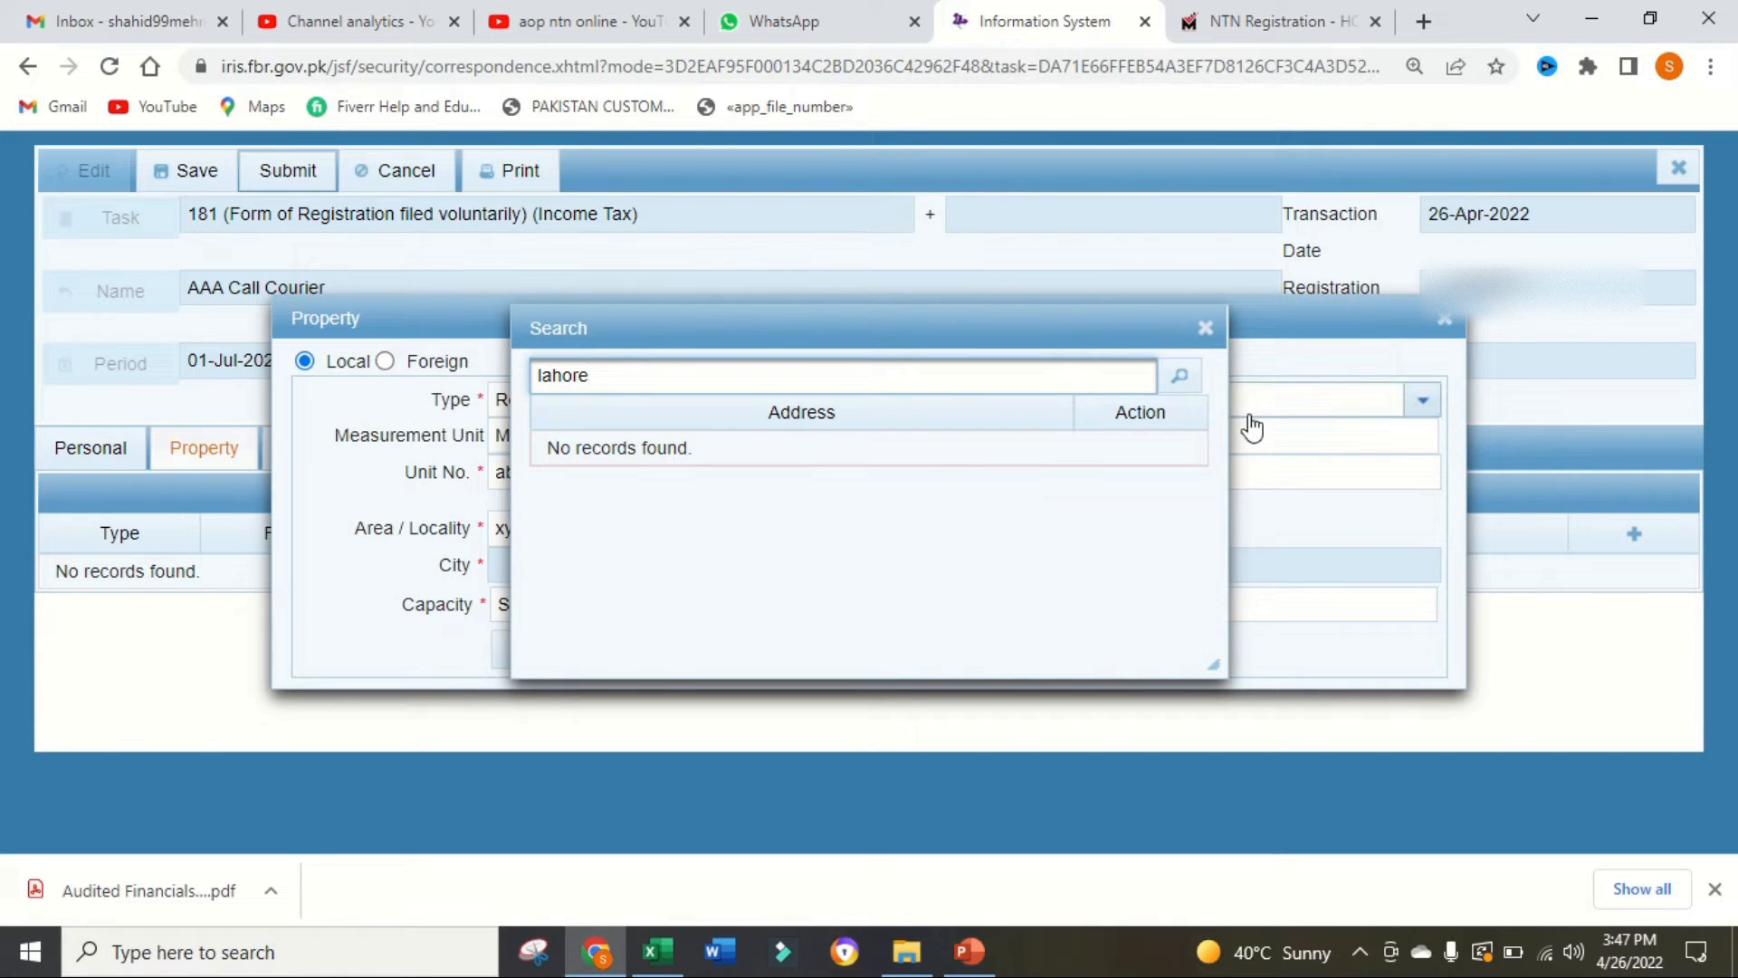
pyautogui.click(1180, 377)
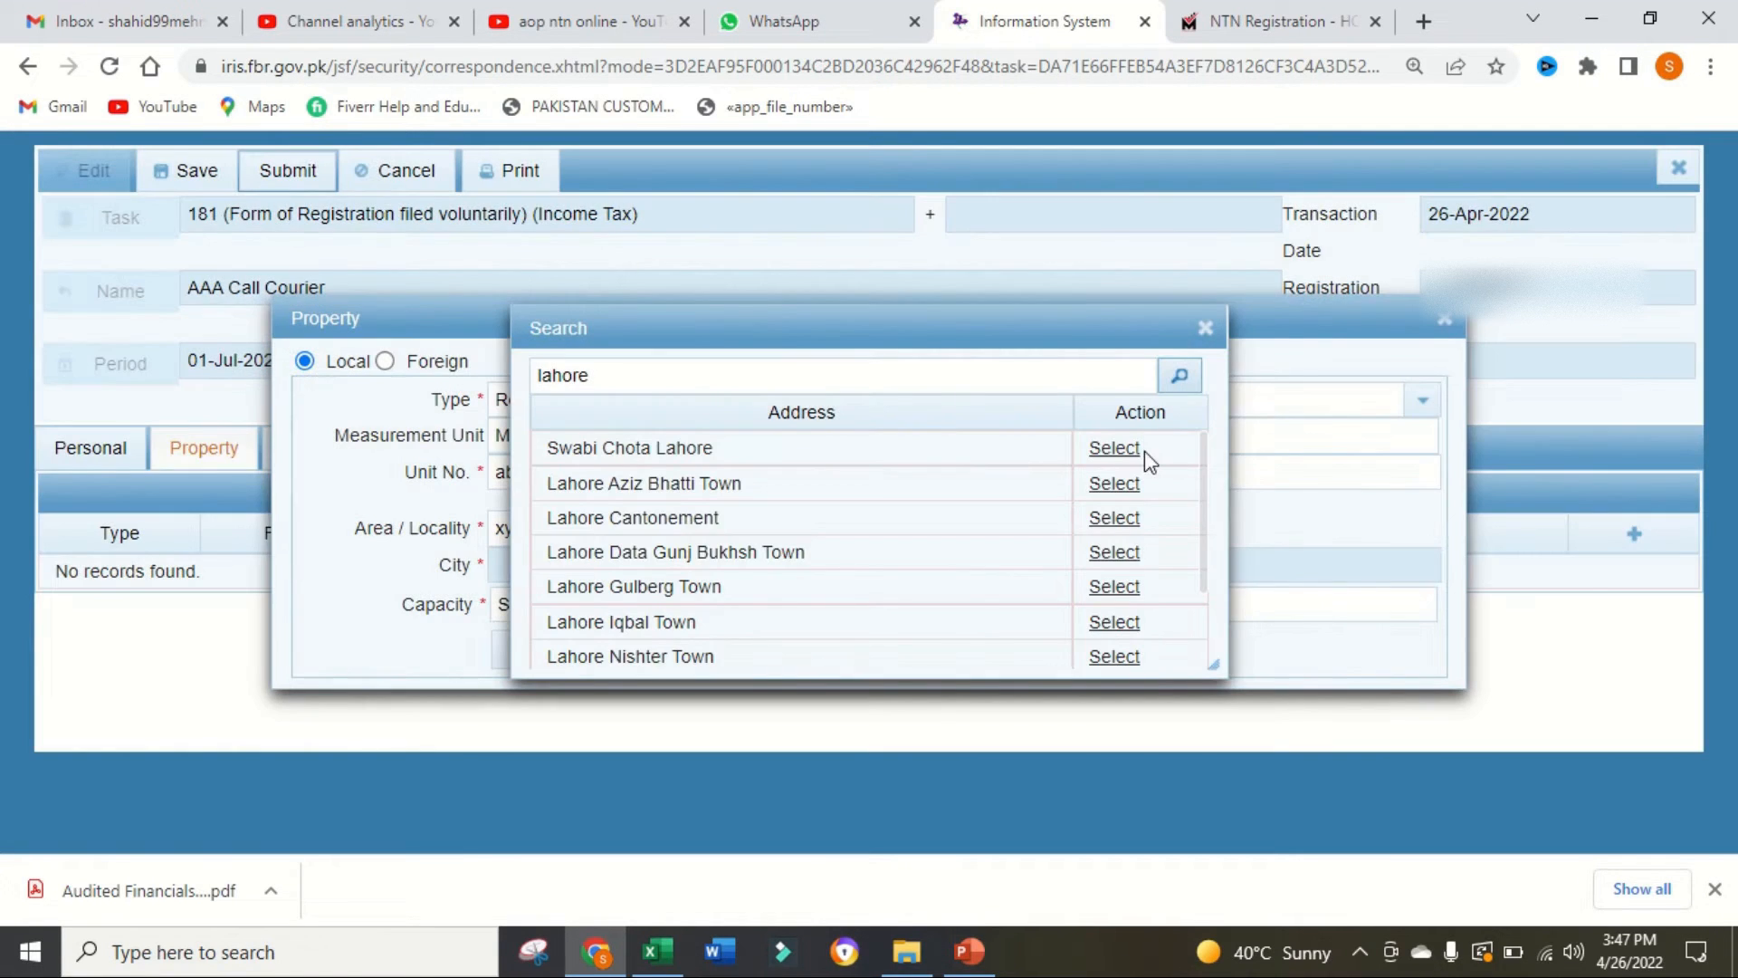
pyautogui.click(1125, 453)
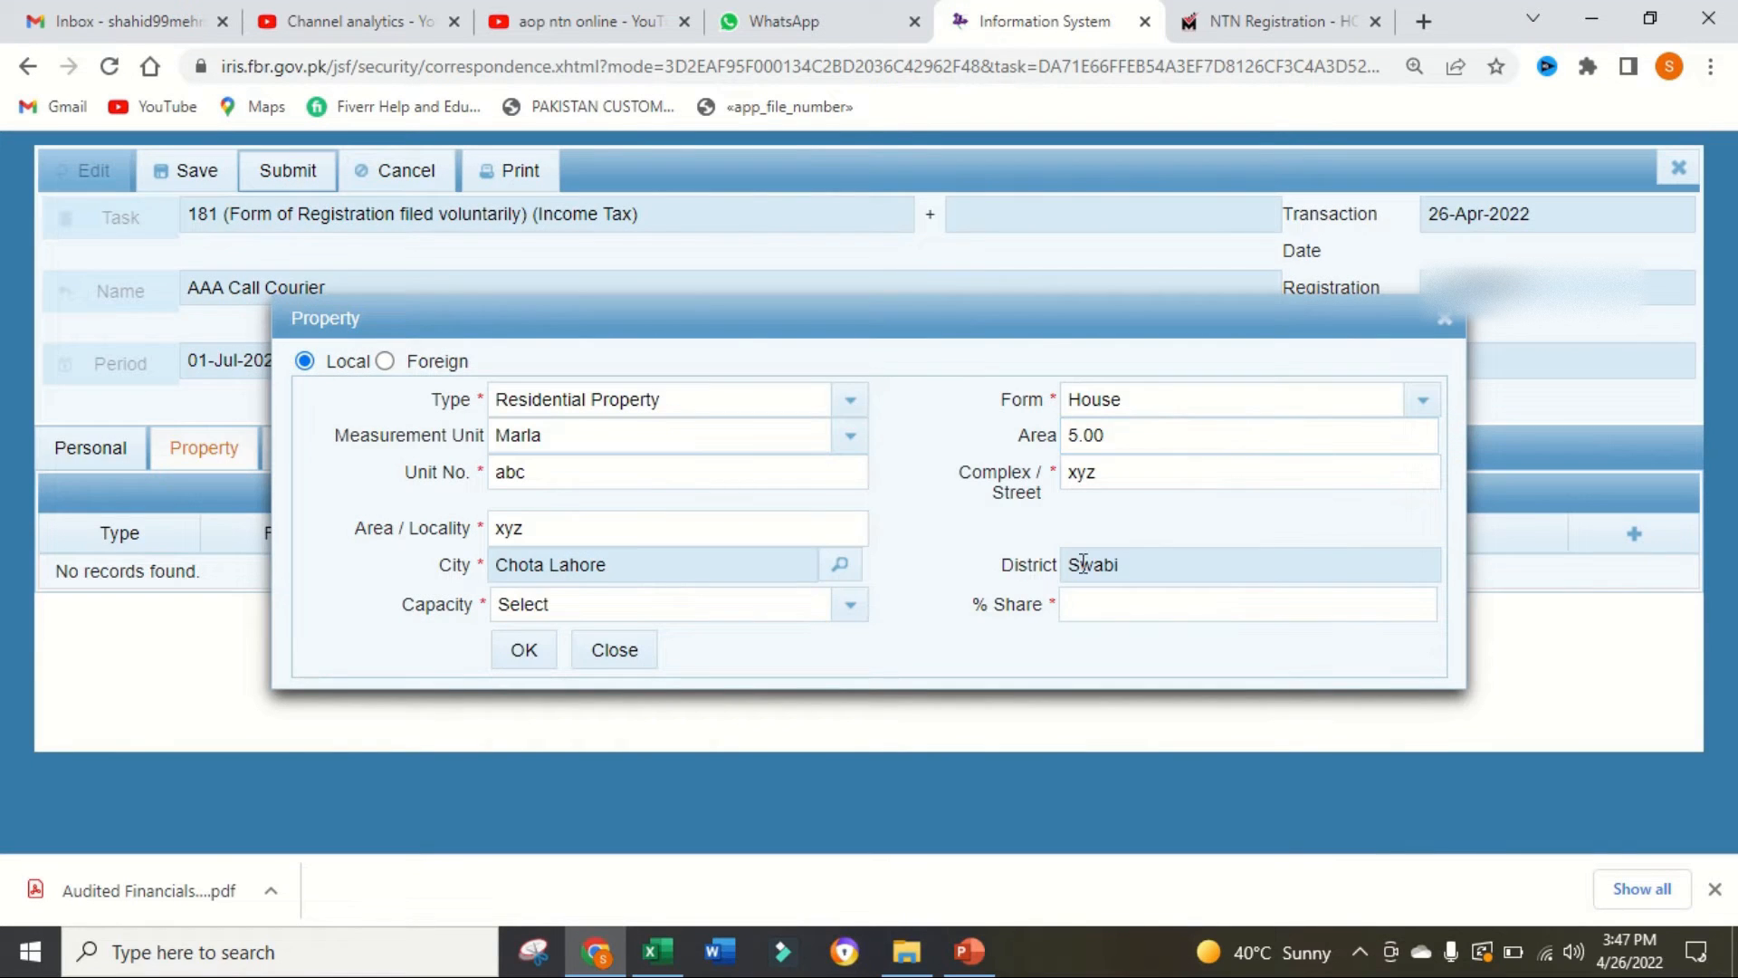
# Step: Complete the property record with capacity Owner and a 100% share, and mark it as the Residence / Head Office
pyautogui.click(848, 607)
pyautogui.click(541, 722)
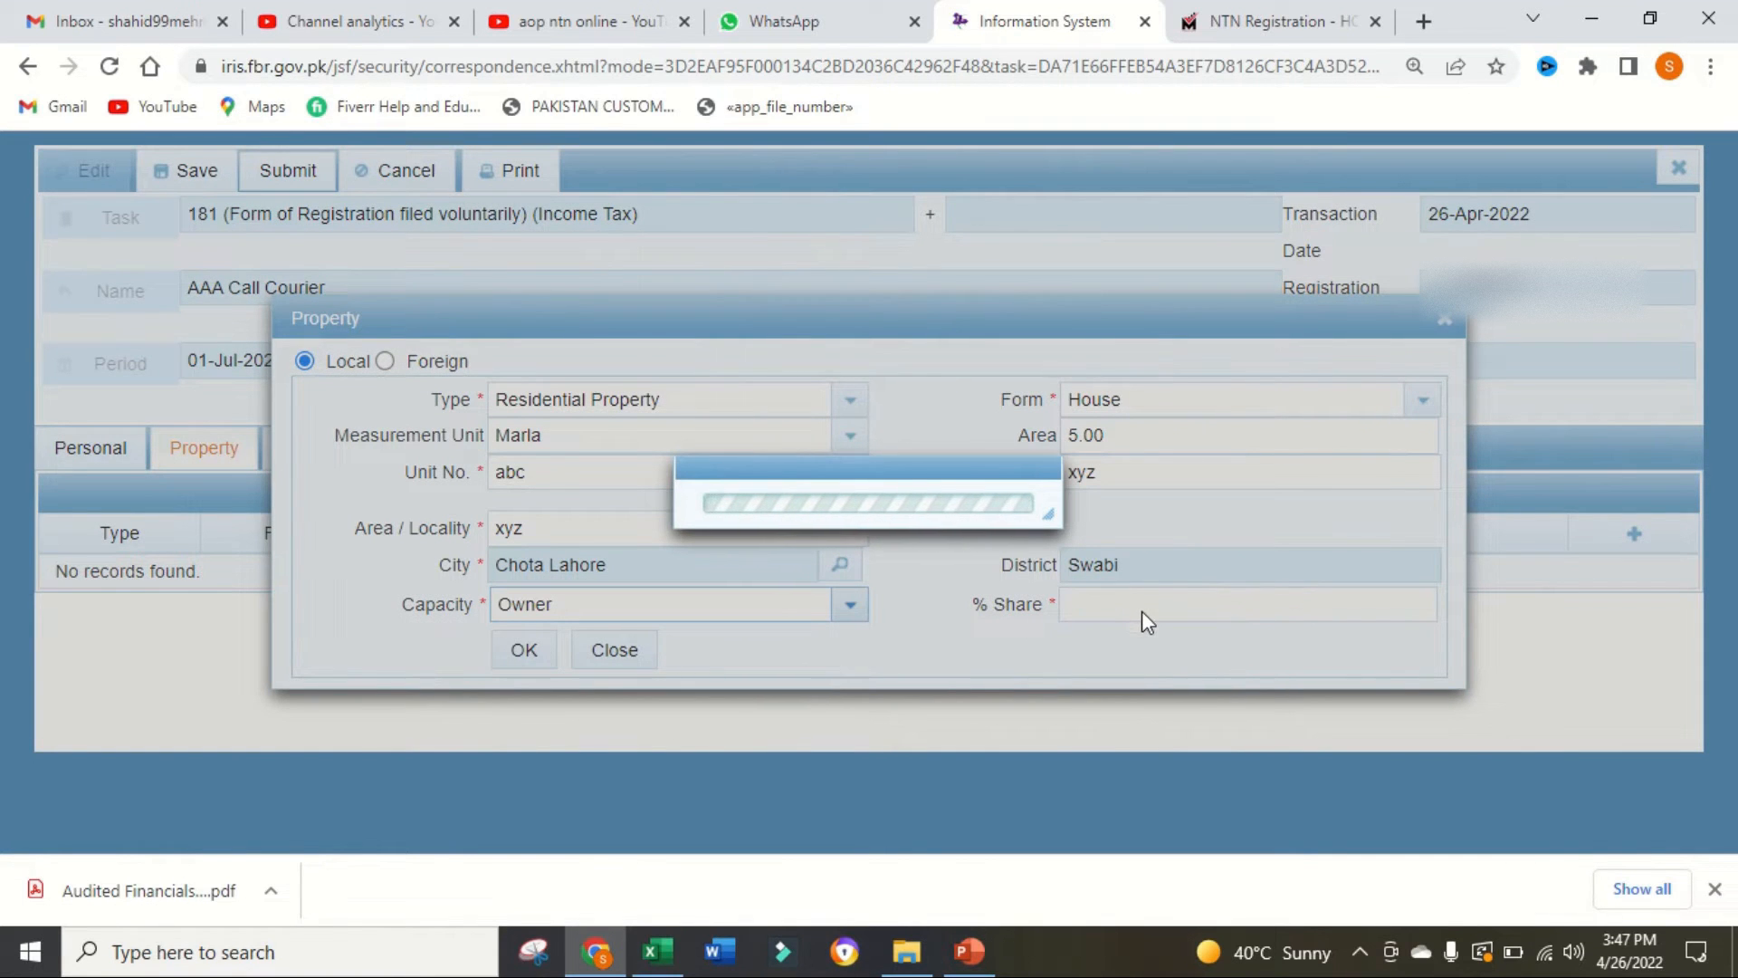
pyautogui.click(1122, 595)
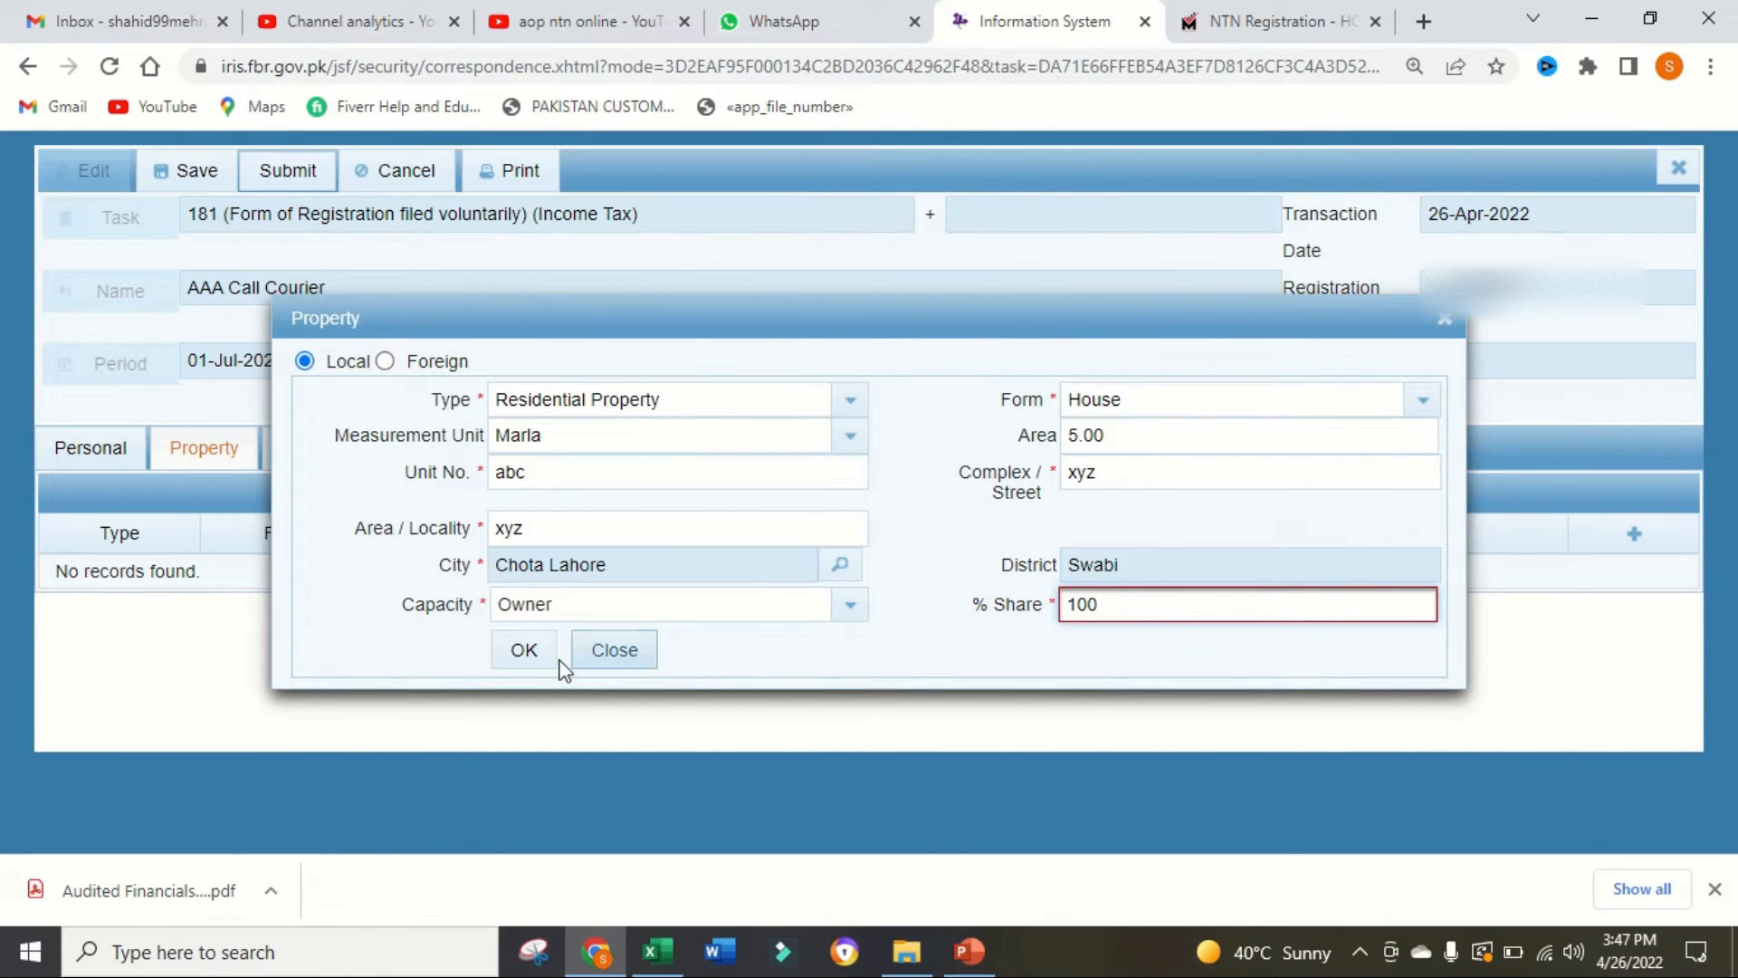
pyautogui.click(525, 650)
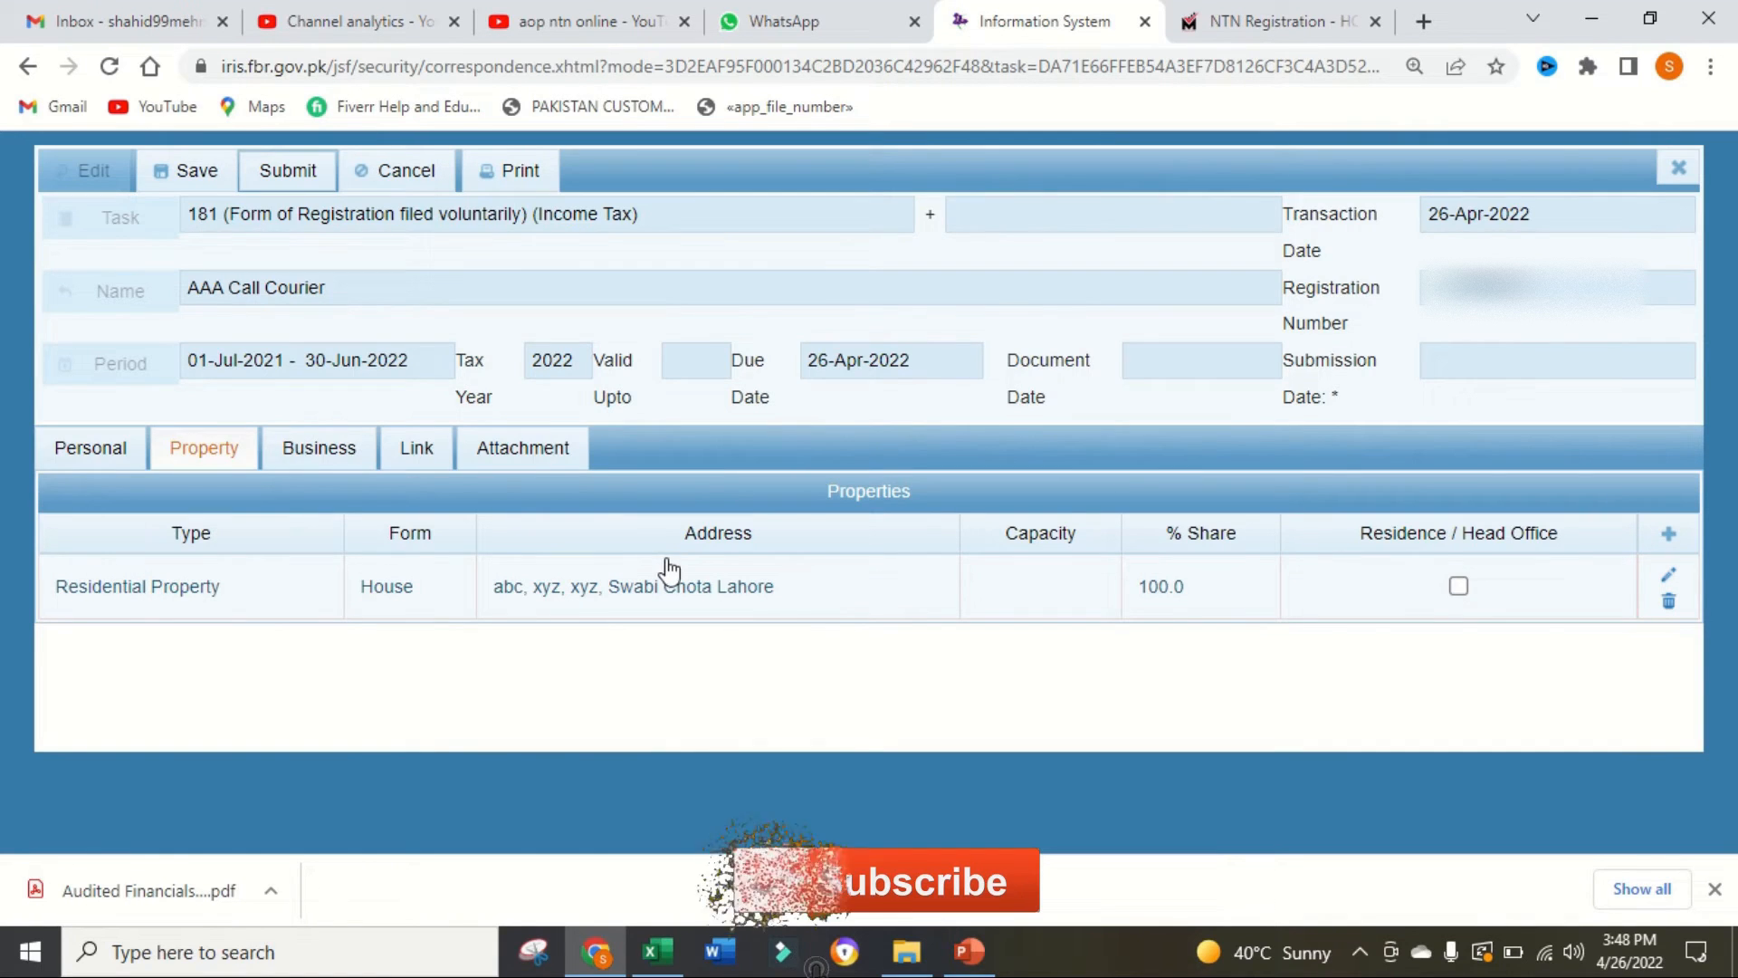
pyautogui.click(1458, 587)
# Step: Start a new business record named AAA Call Courier with acquisition date 4/13/22 and capacity Owner
pyautogui.click(366, 456)
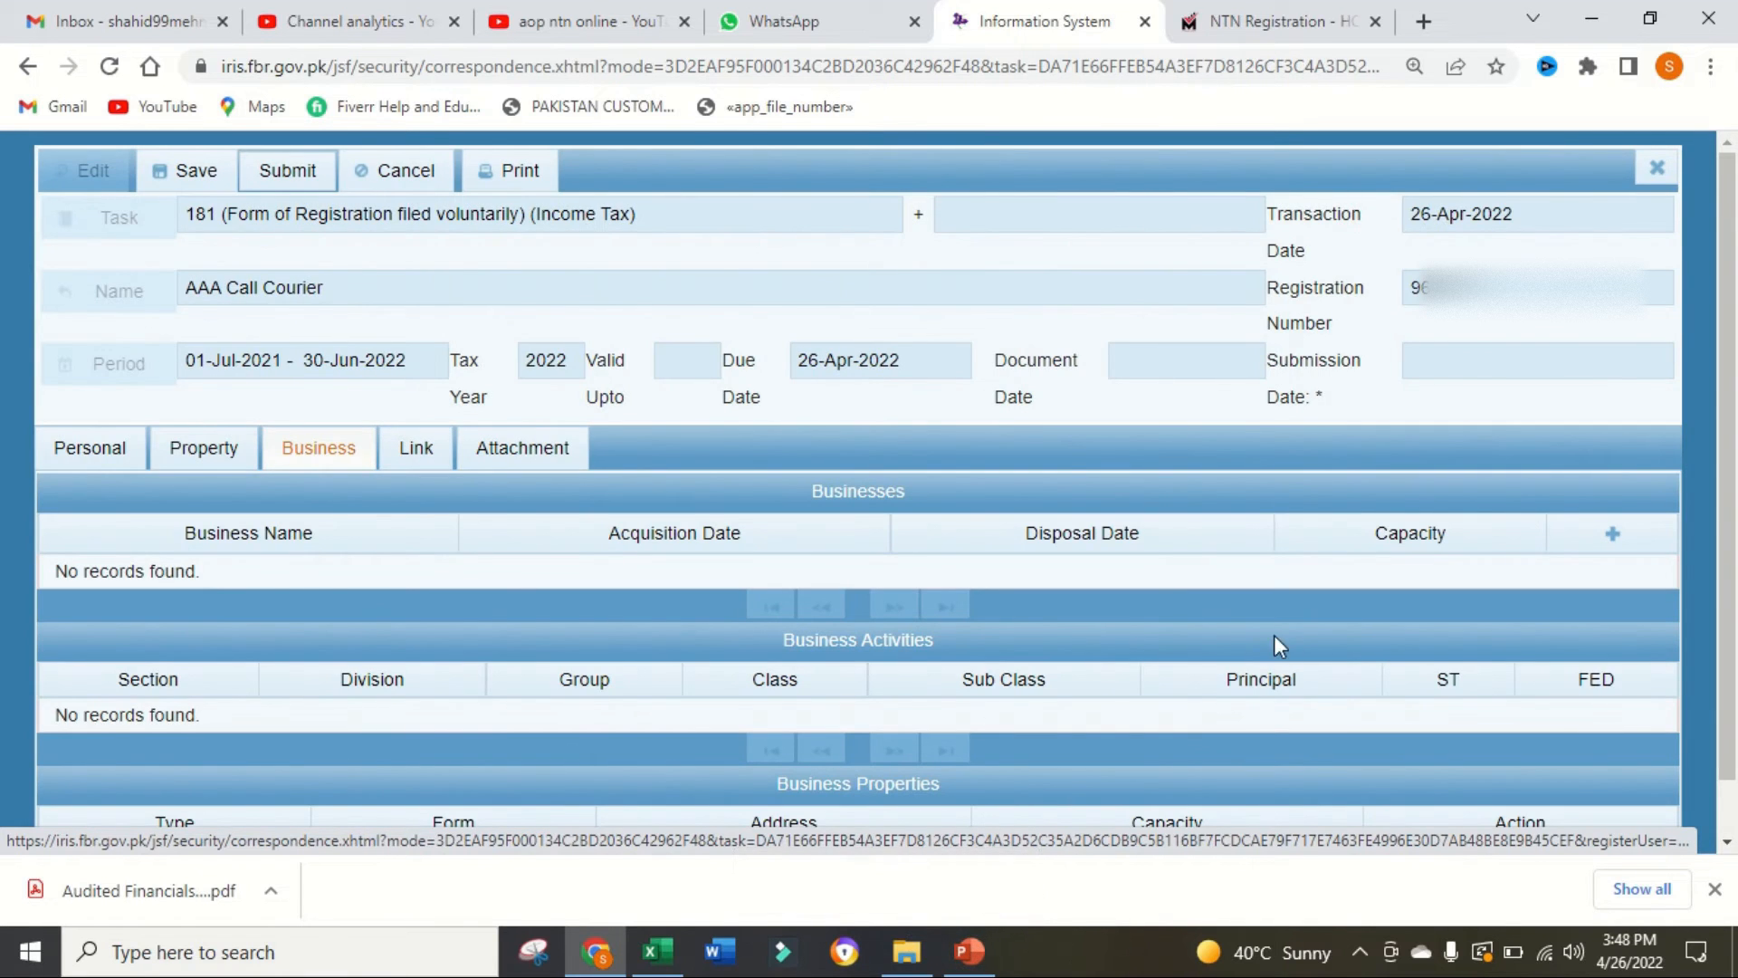
pyautogui.click(1611, 534)
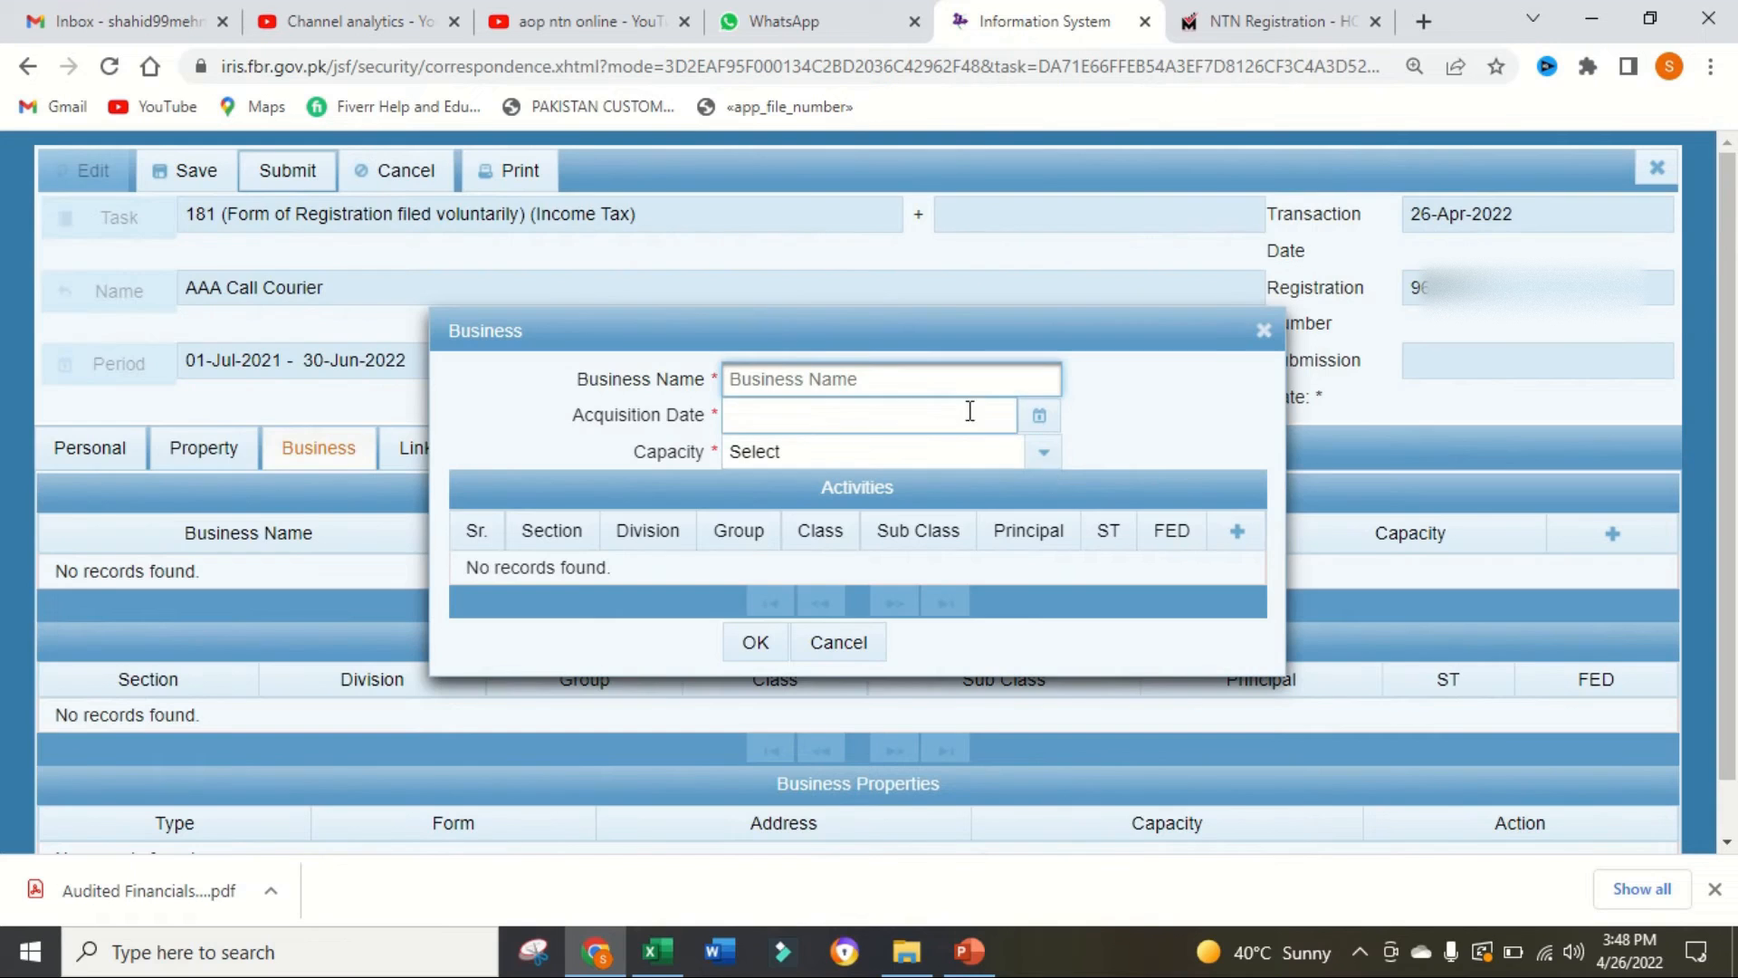
pyautogui.write('AAA Call Courier')
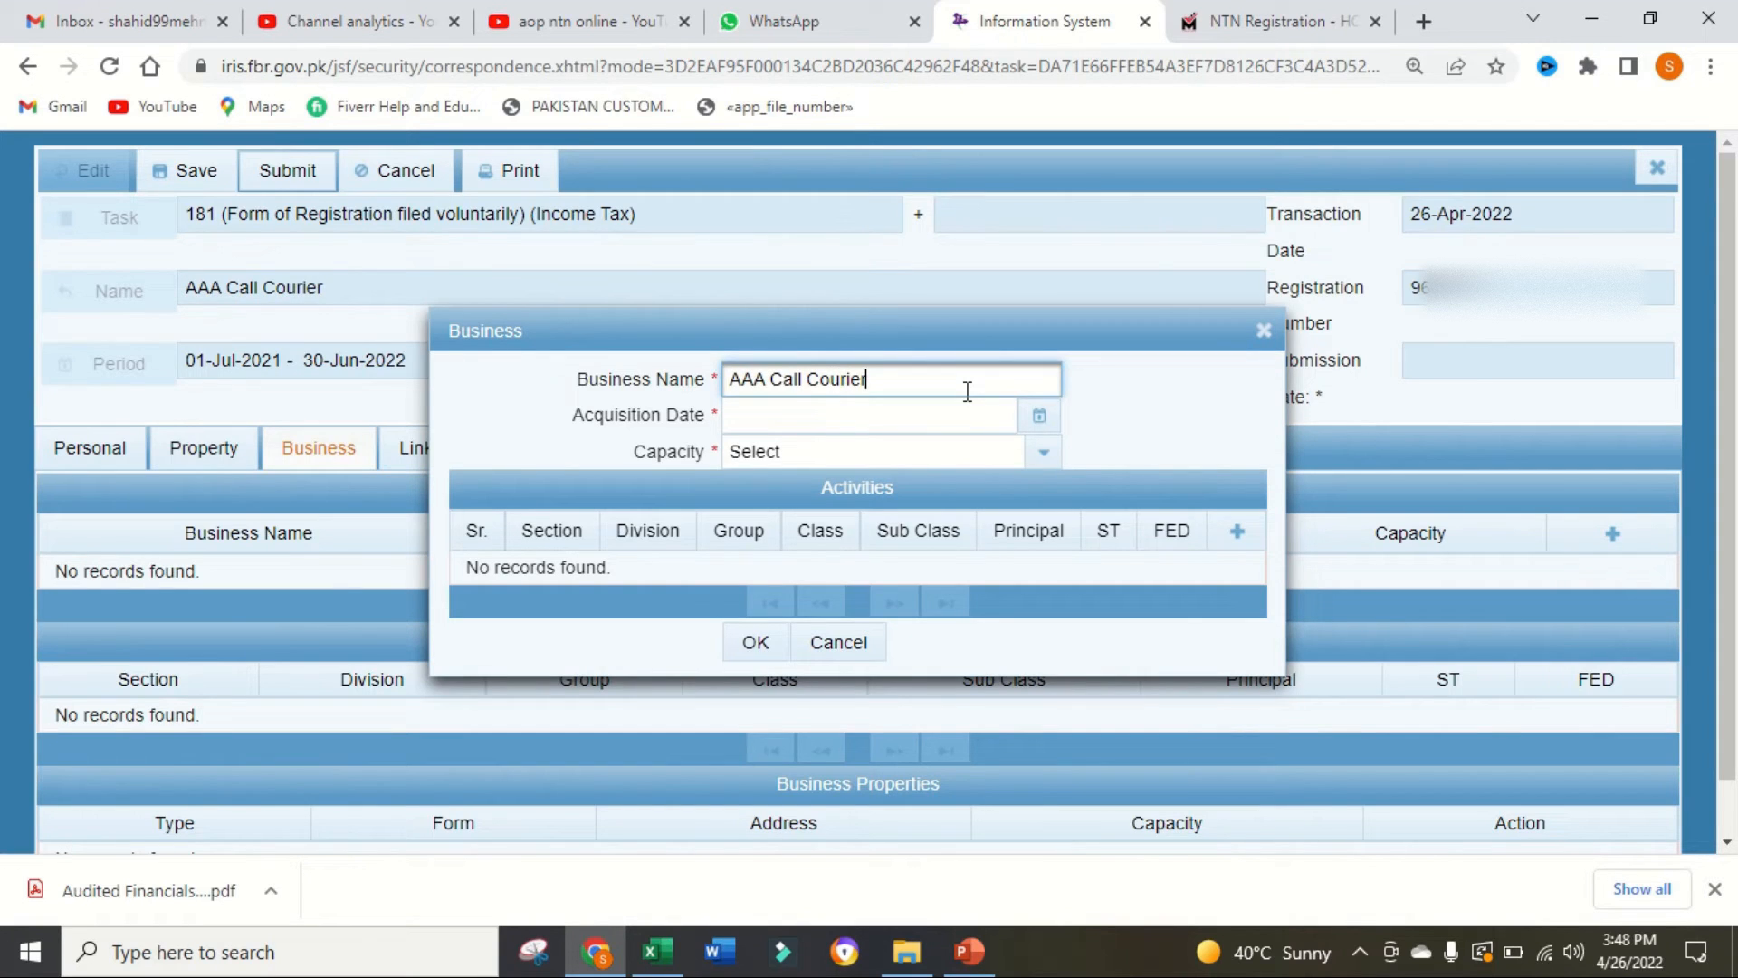
pyautogui.click(1039, 414)
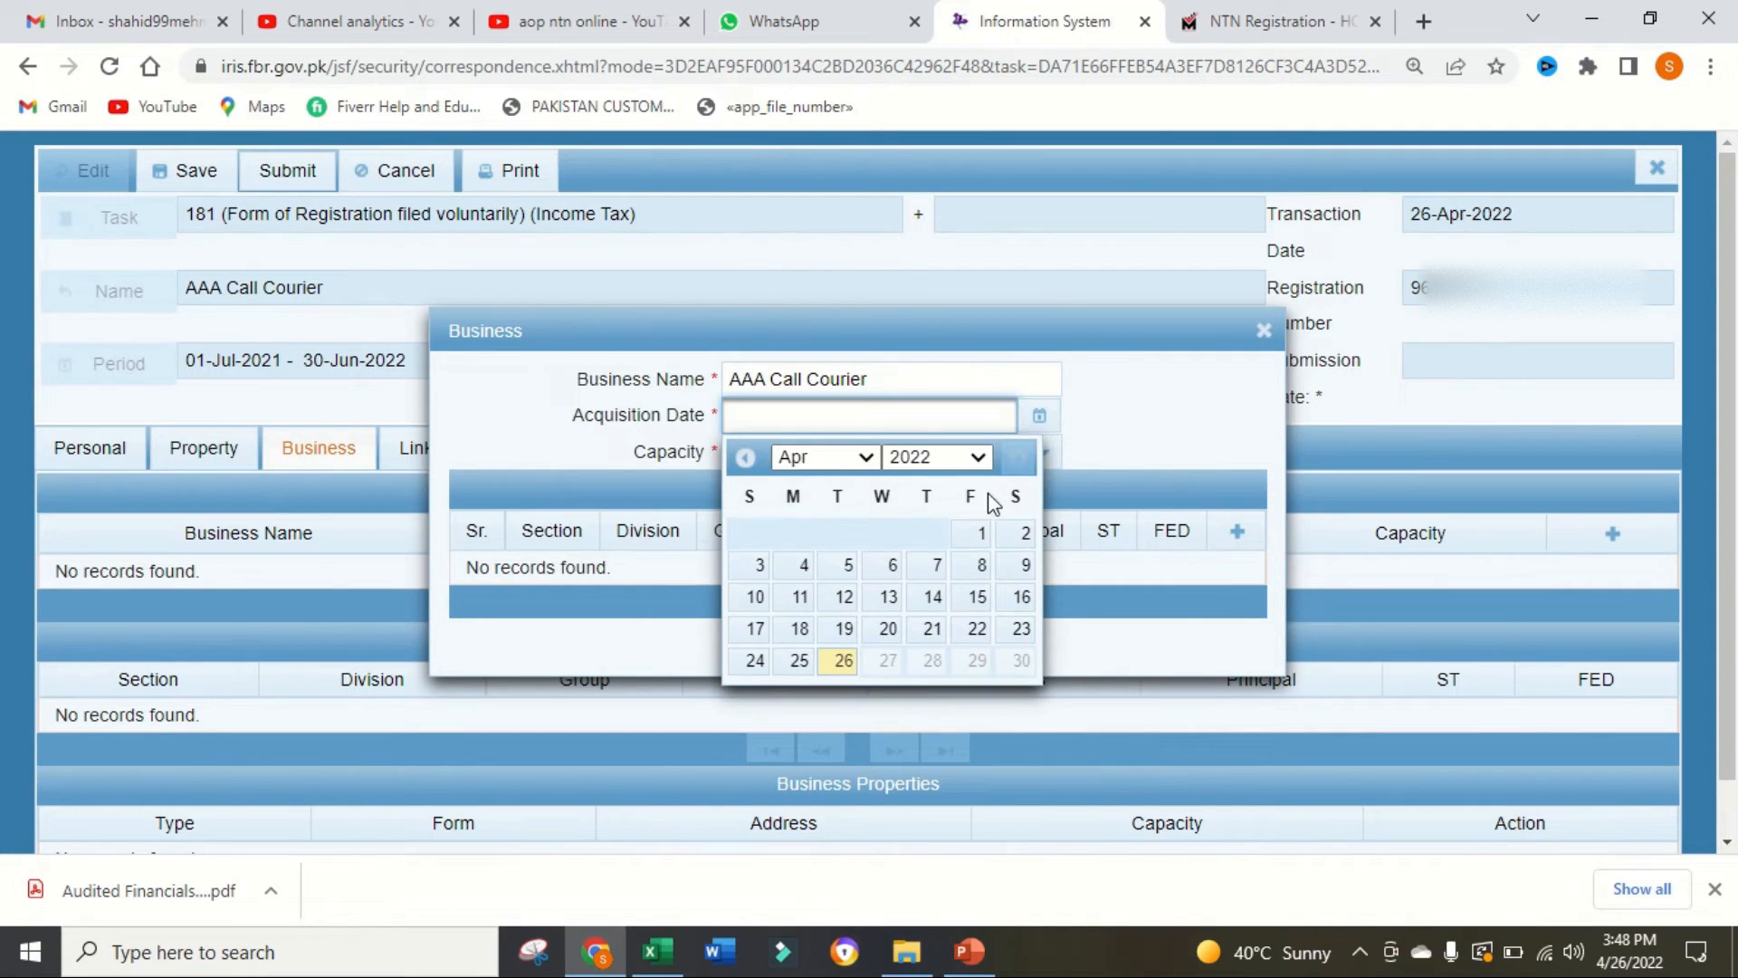
pyautogui.click(888, 596)
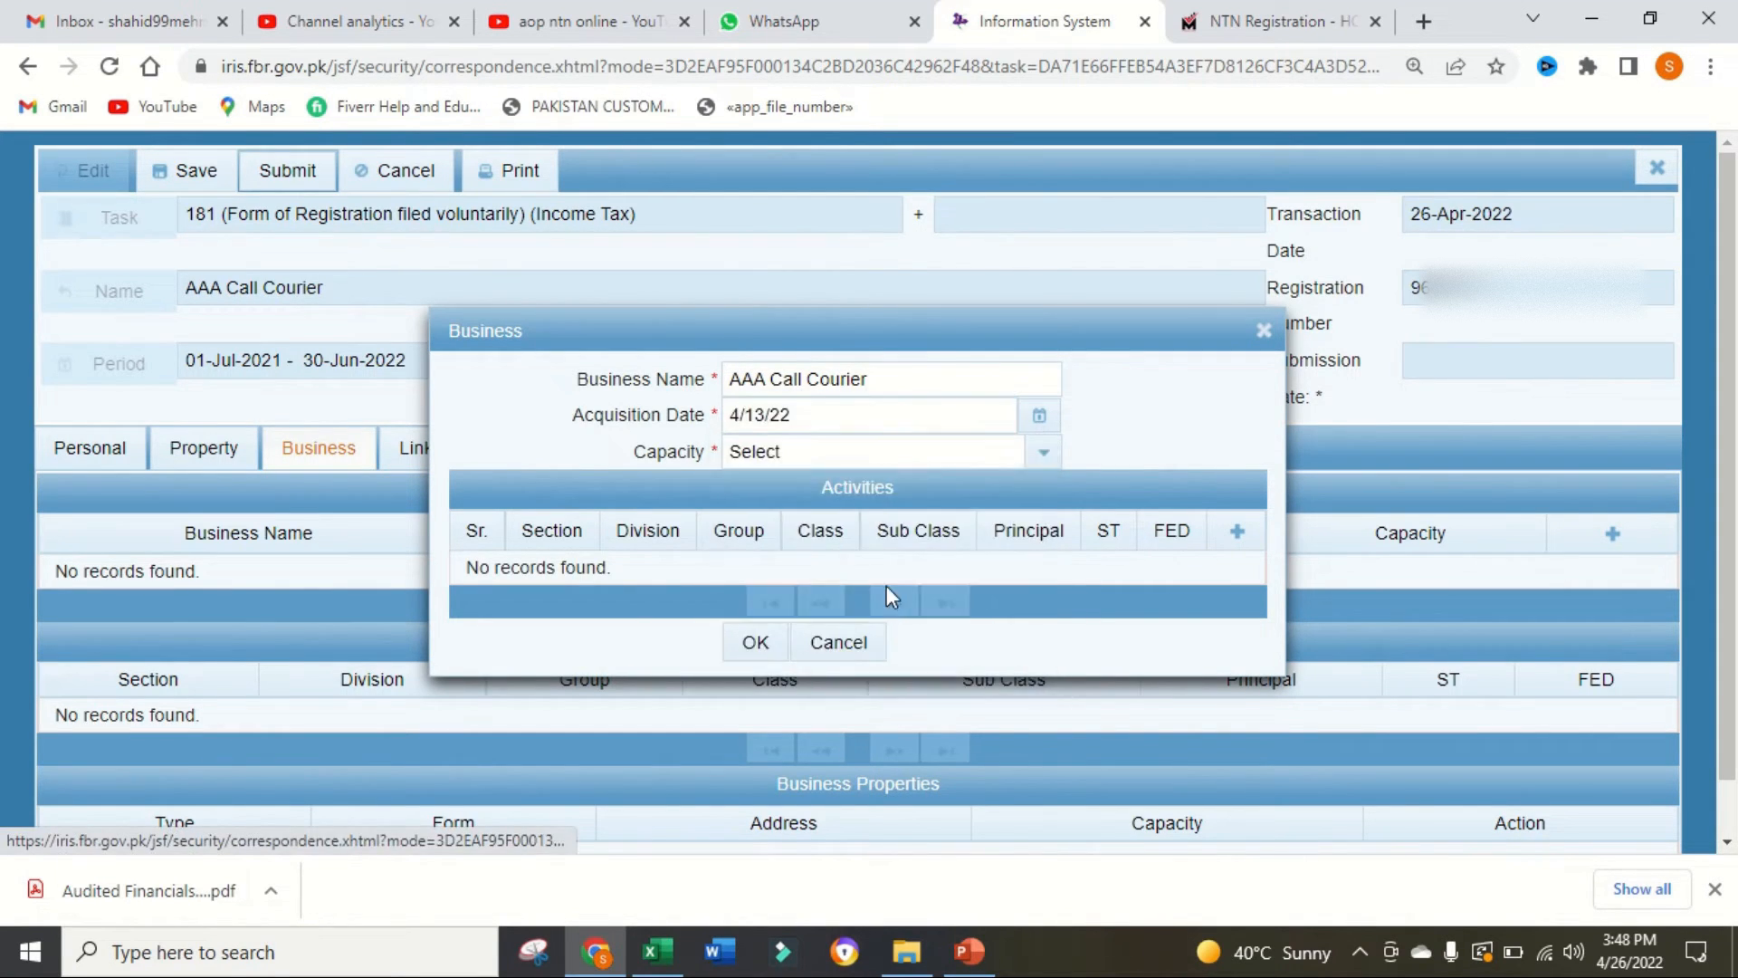
pyautogui.click(1045, 459)
pyautogui.click(761, 569)
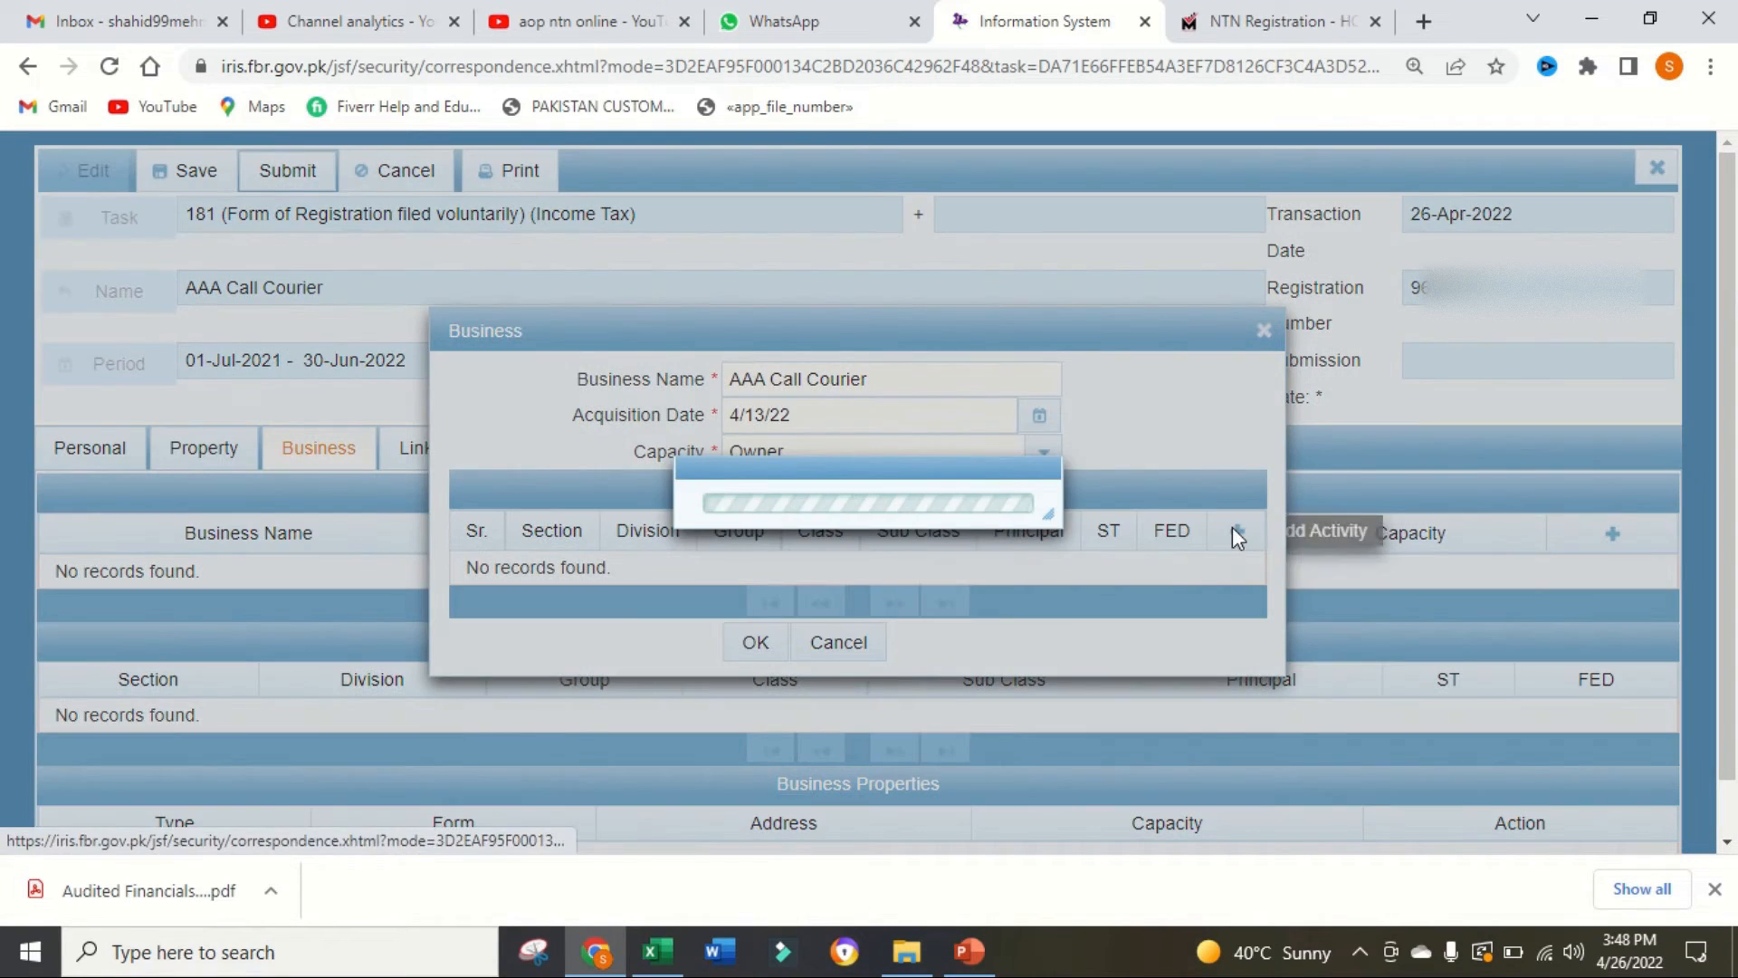
# Step: Add a principal activity to the business, searching for courier and choosing Other service activities/SERVICES/COURIER SERVICES
pyautogui.click(772, 328)
pyautogui.click(978, 441)
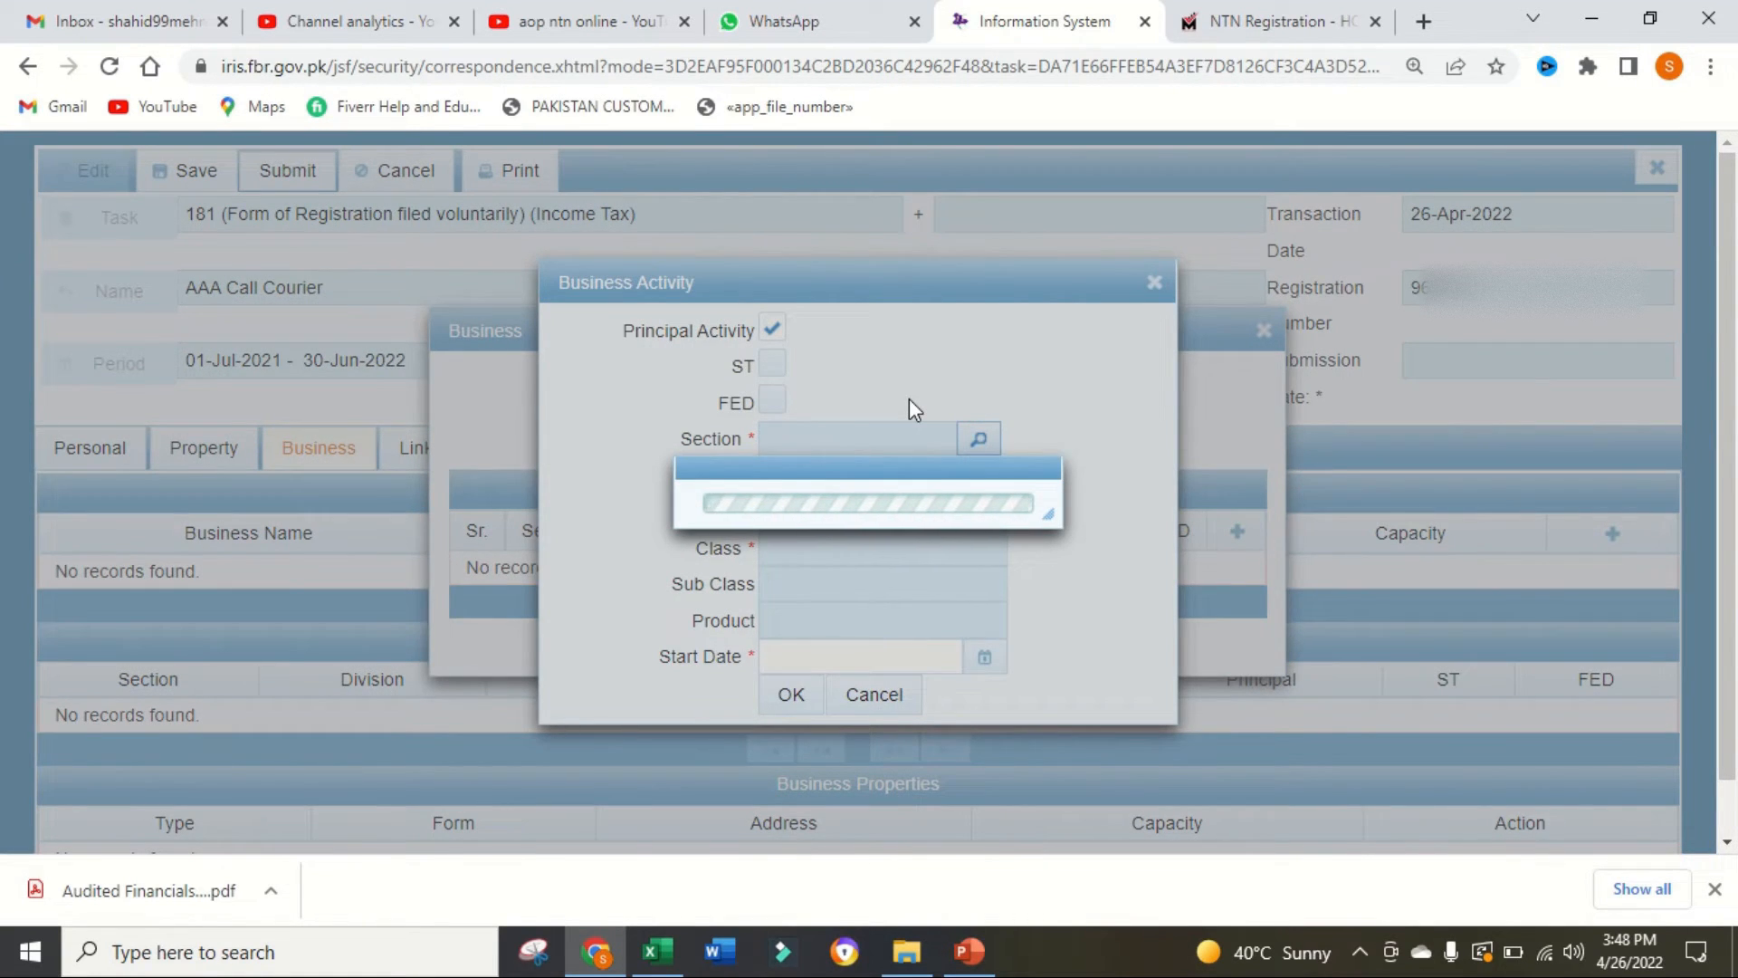
pyautogui.write('courier')
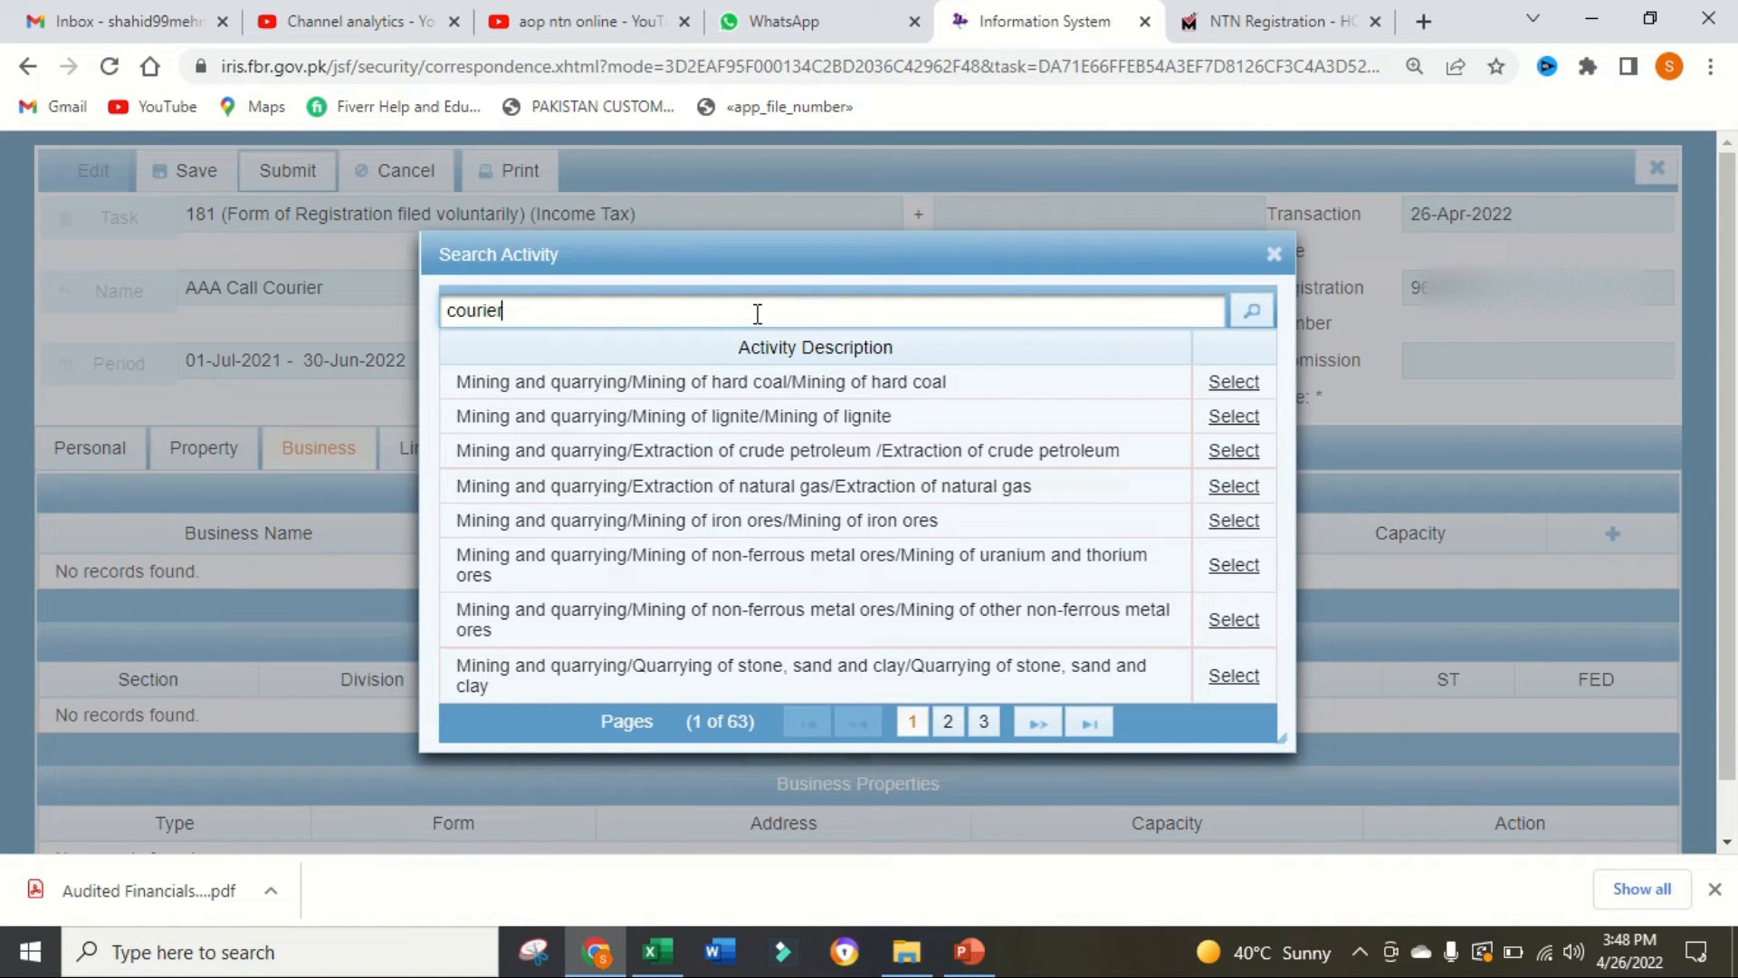
pyautogui.click(1255, 308)
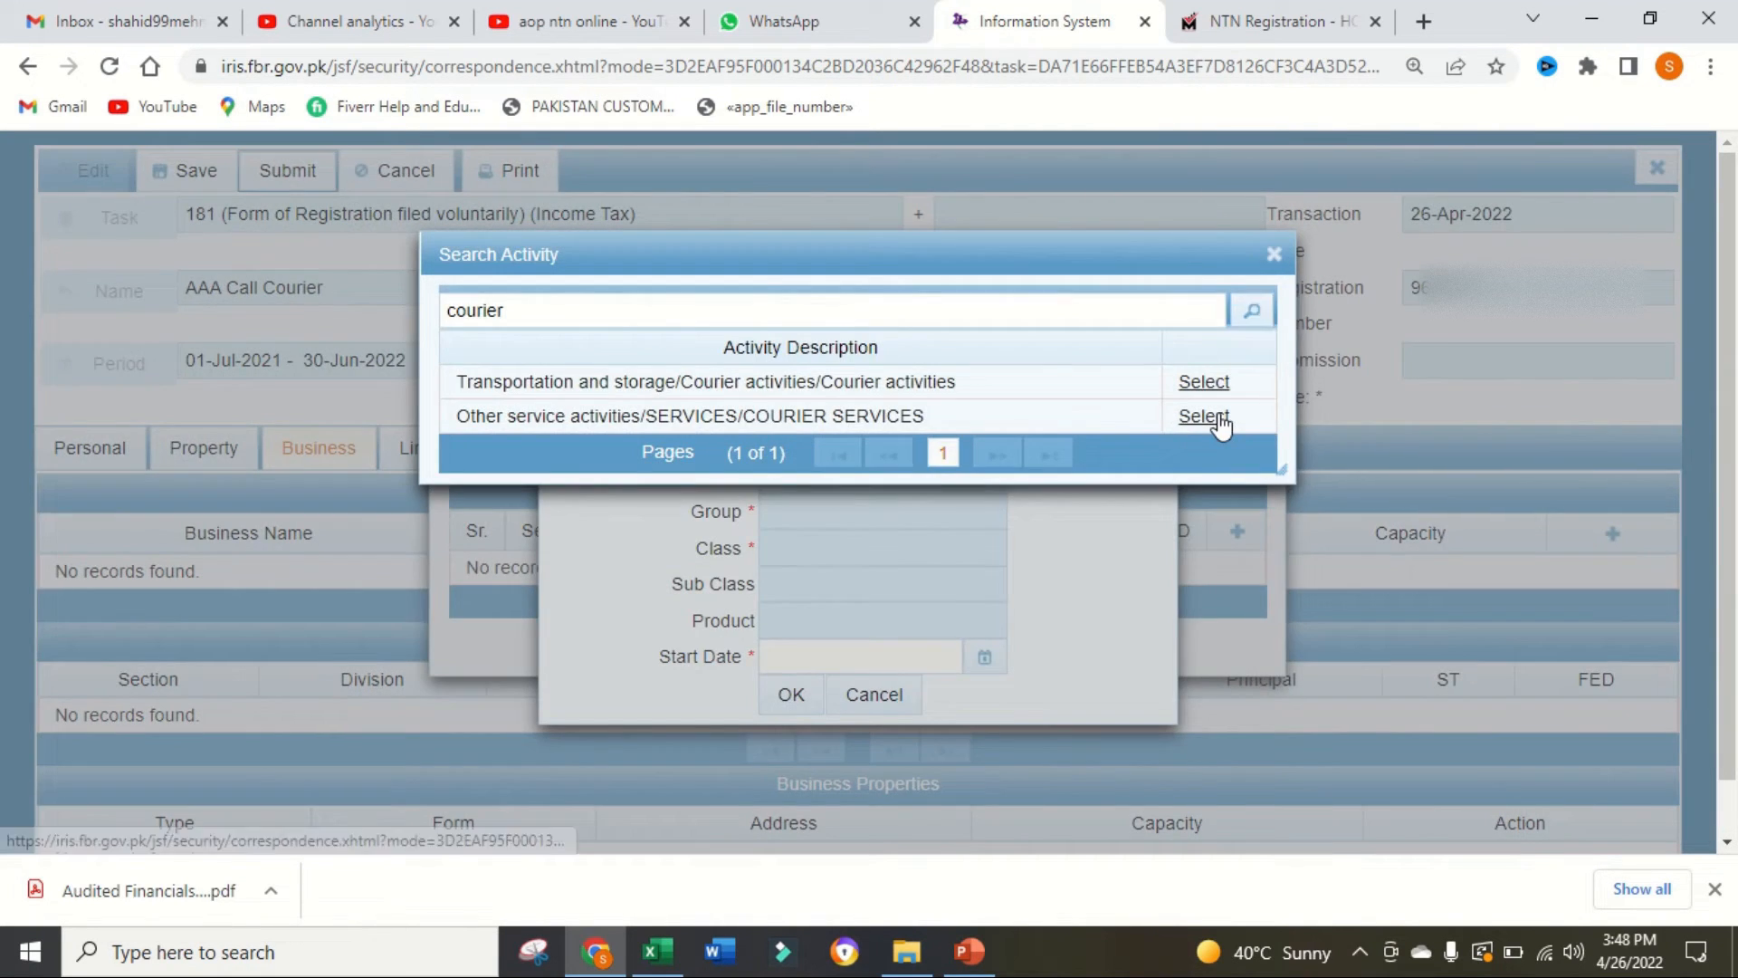
pyautogui.click(1207, 419)
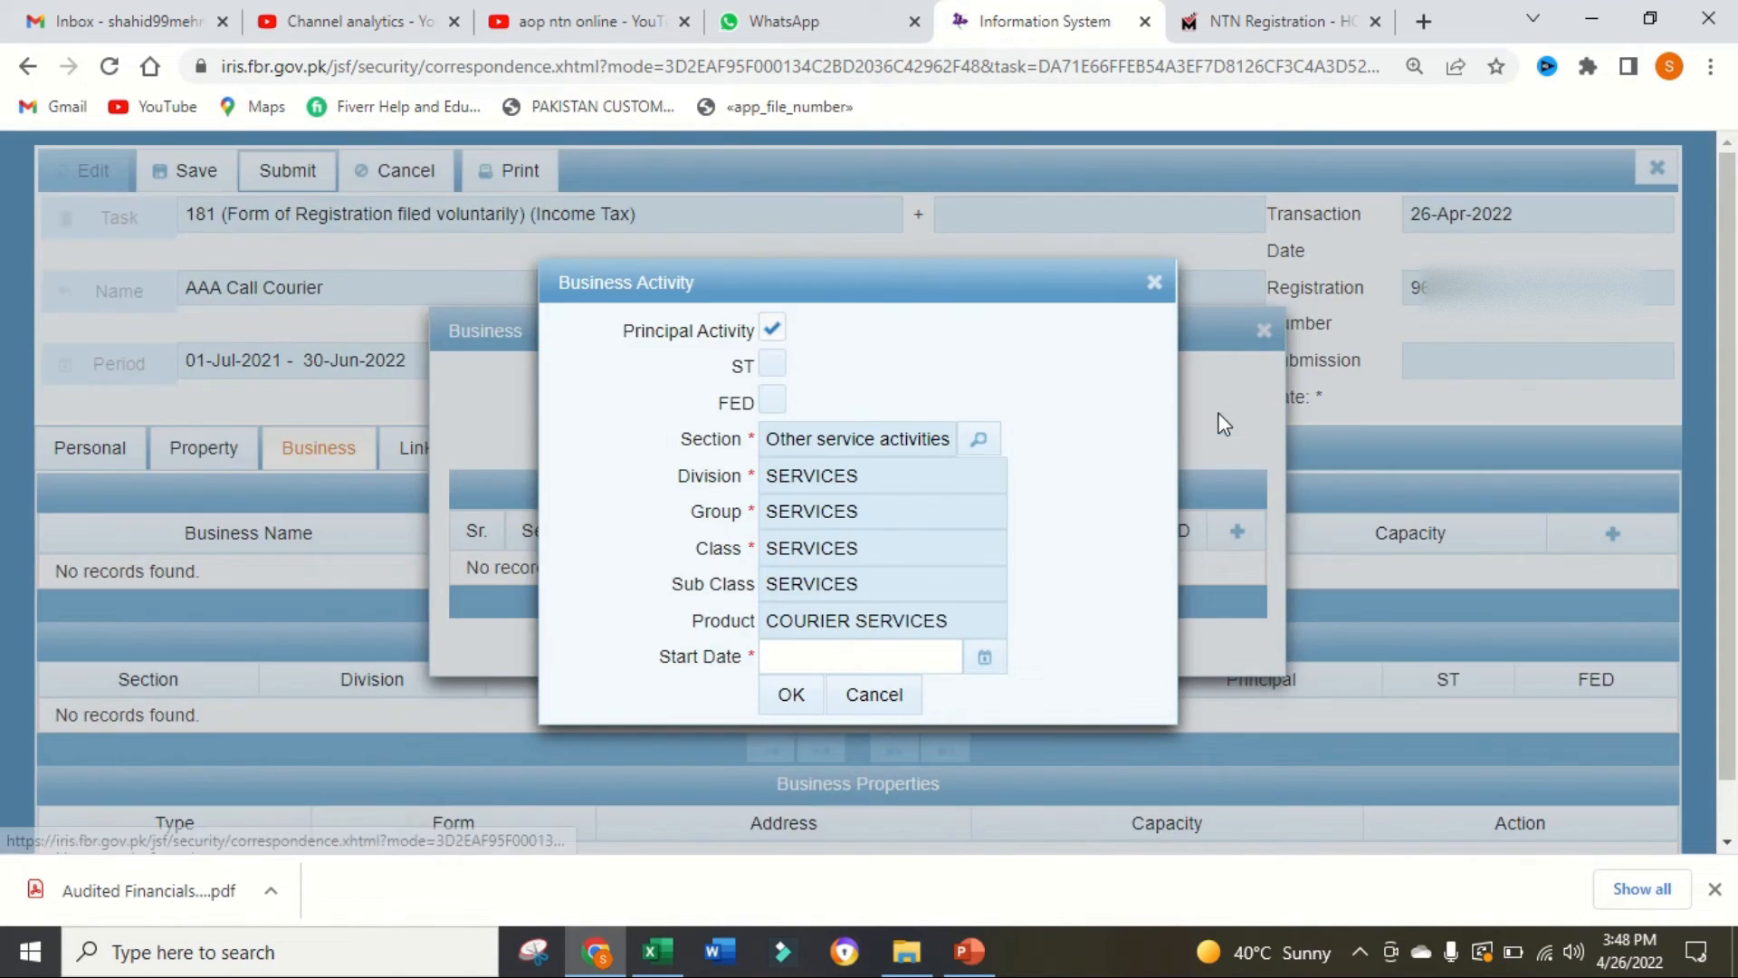
# Step: Set the activity's start date to 4/13/22 and confirm both the activity and the business record
pyautogui.click(984, 658)
pyautogui.click(917, 553)
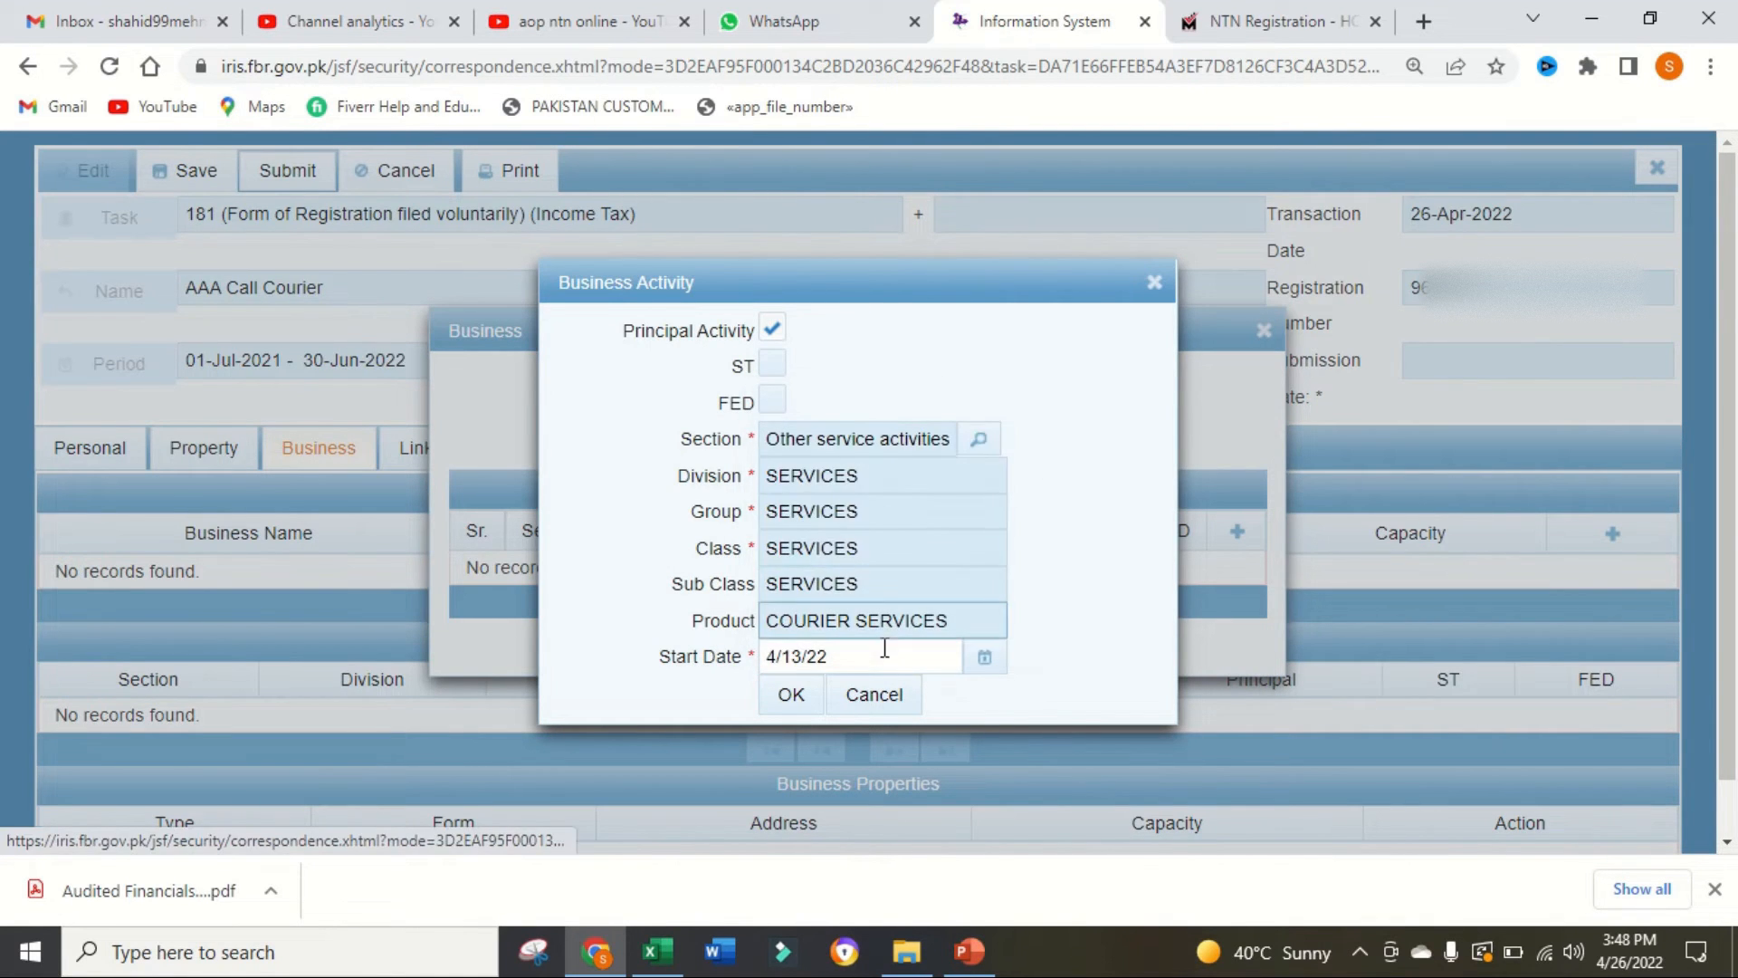
pyautogui.click(793, 695)
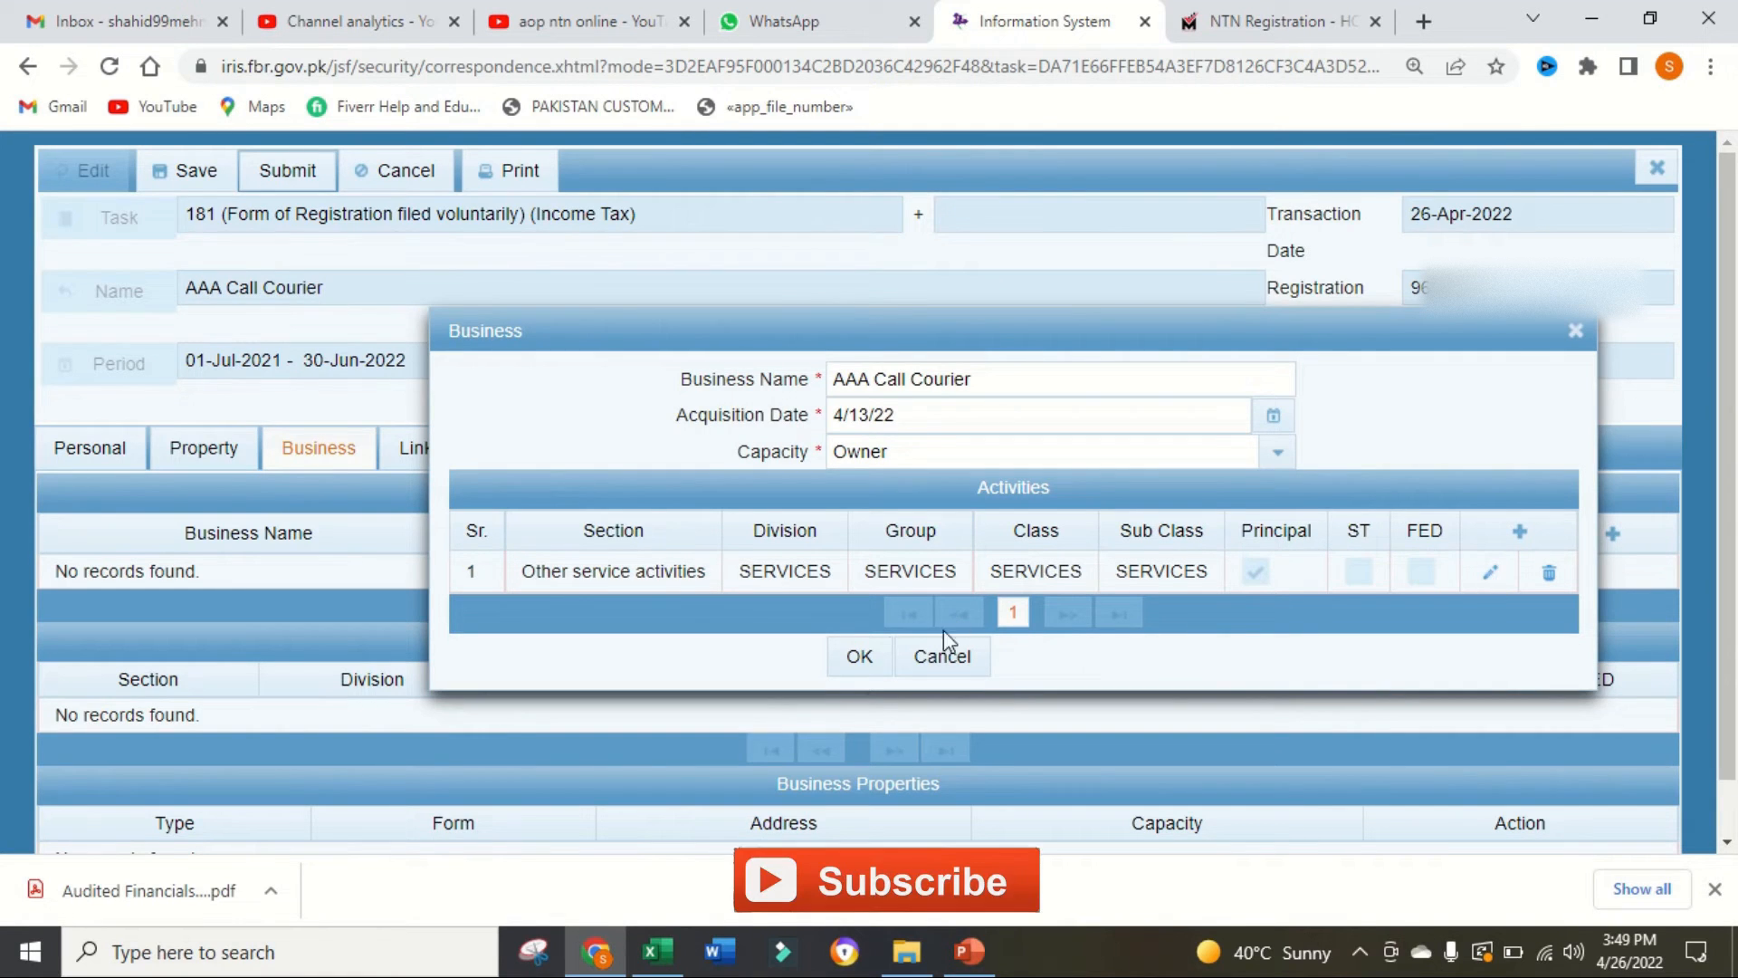
pyautogui.click(860, 657)
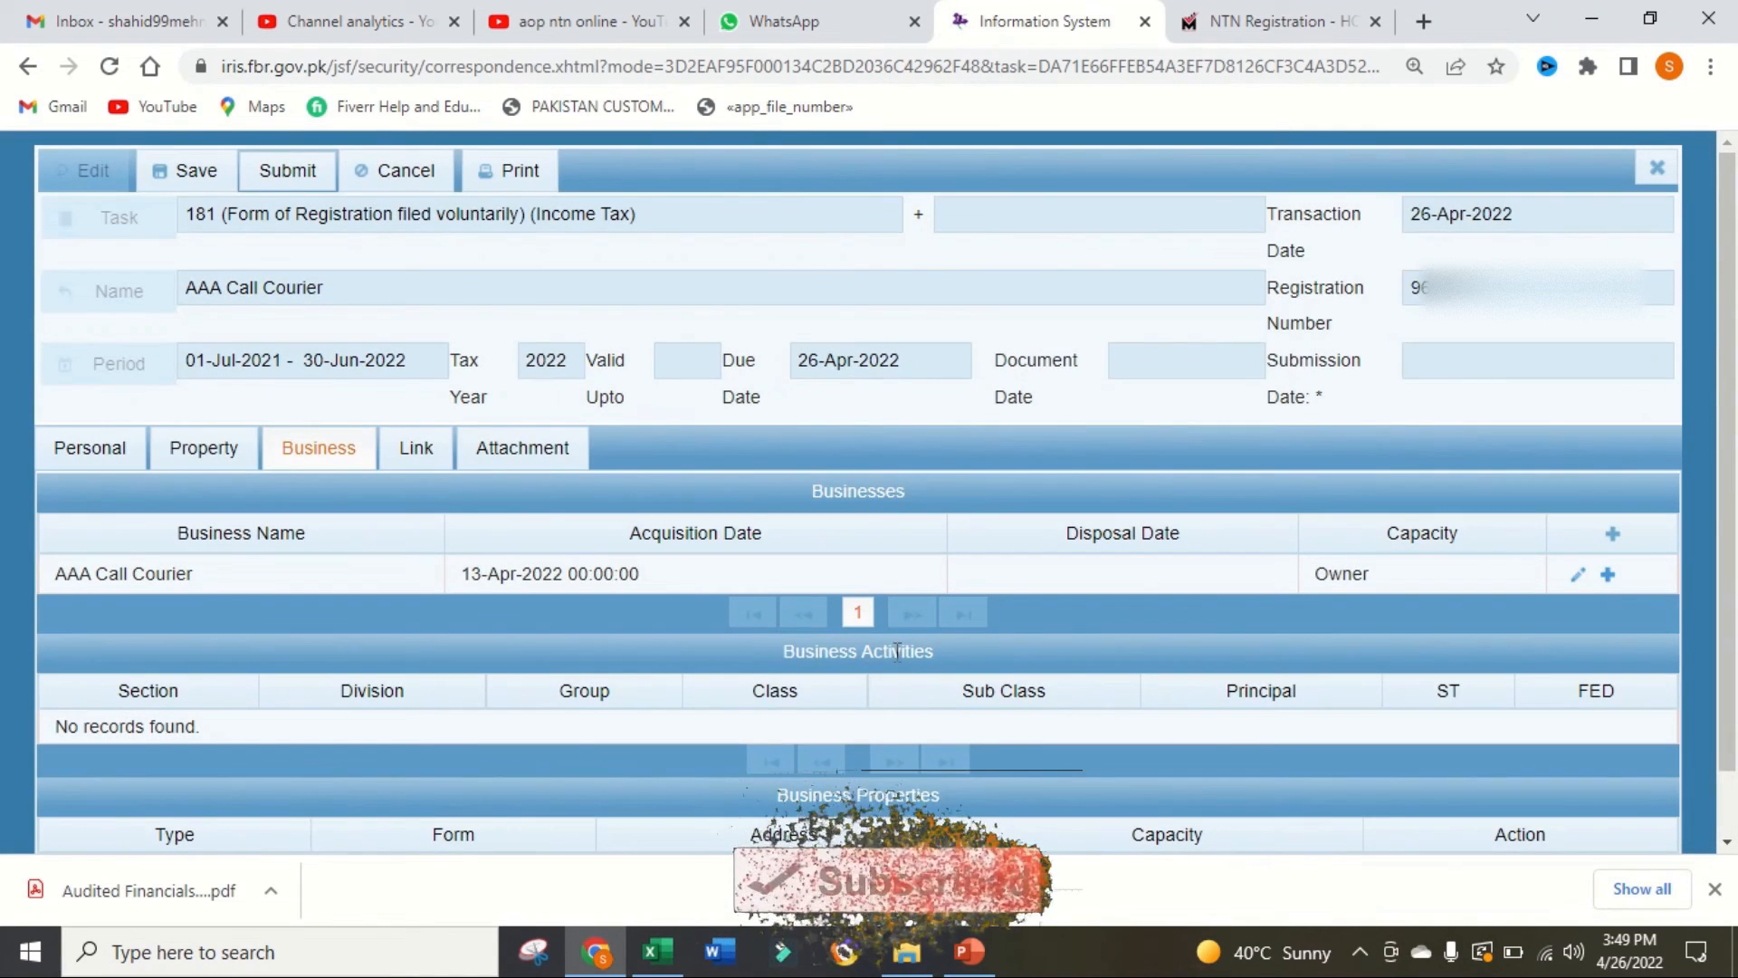
# Step: Link the property at abc, xyz, xyz, Swabi Chota Lahore to the AAA Call Courier business
pyautogui.click(1604, 576)
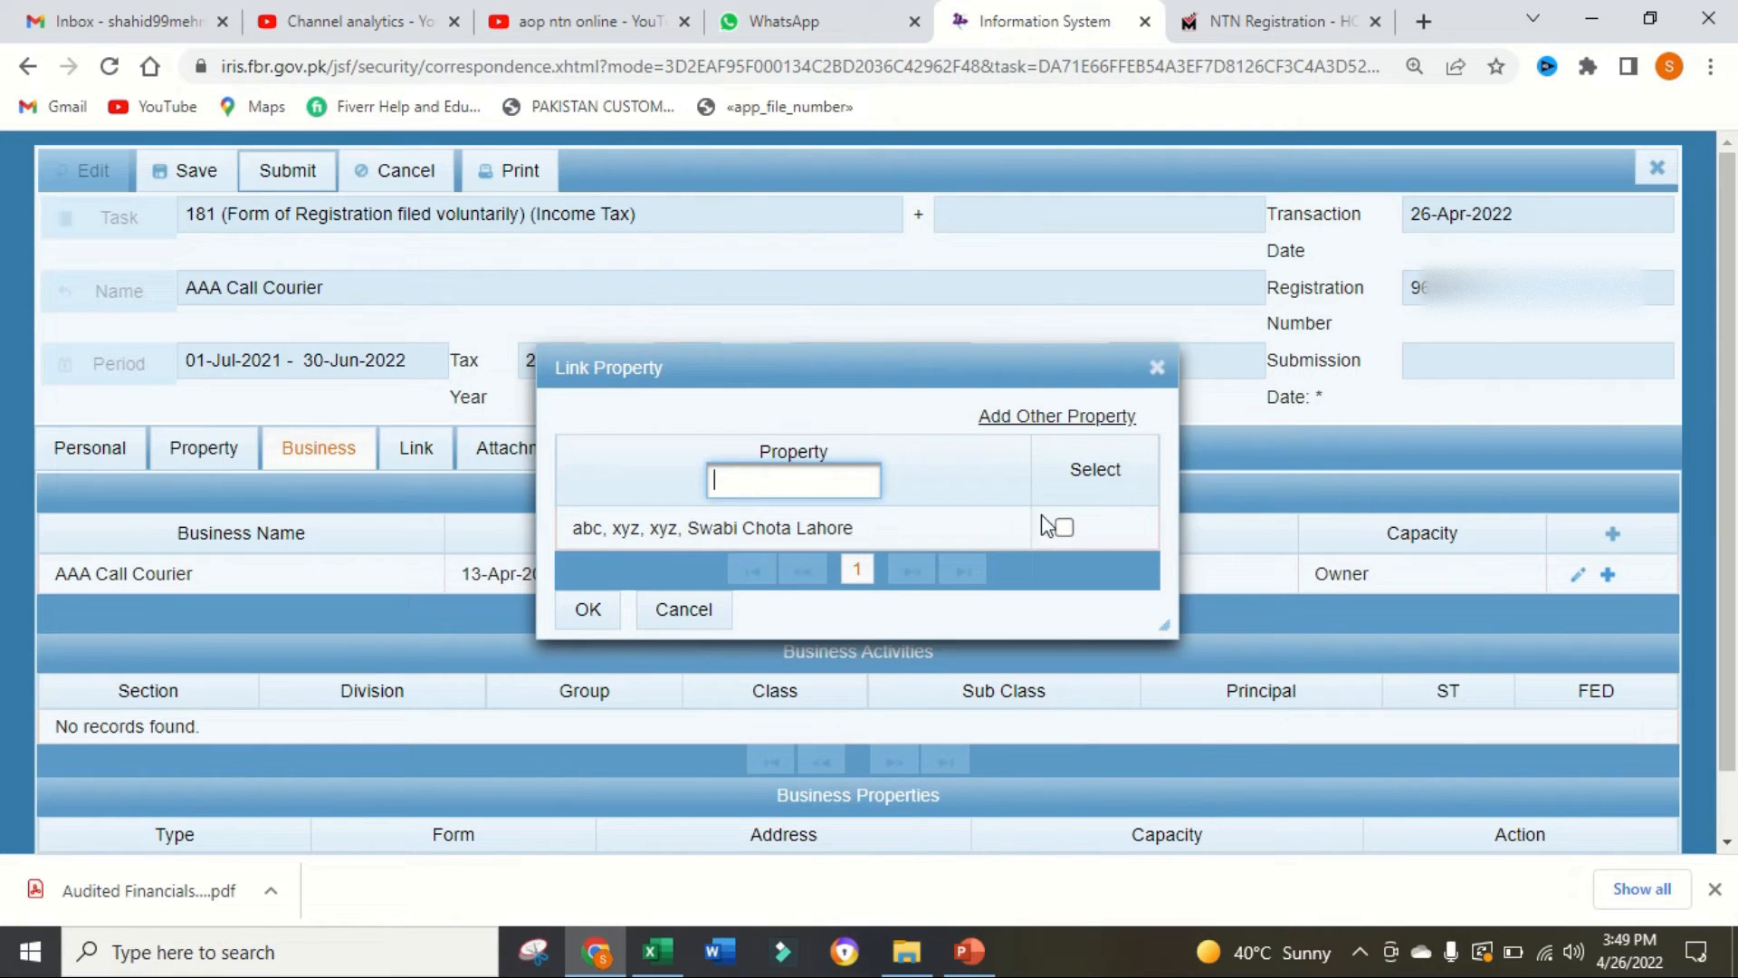
pyautogui.click(1065, 529)
pyautogui.click(577, 610)
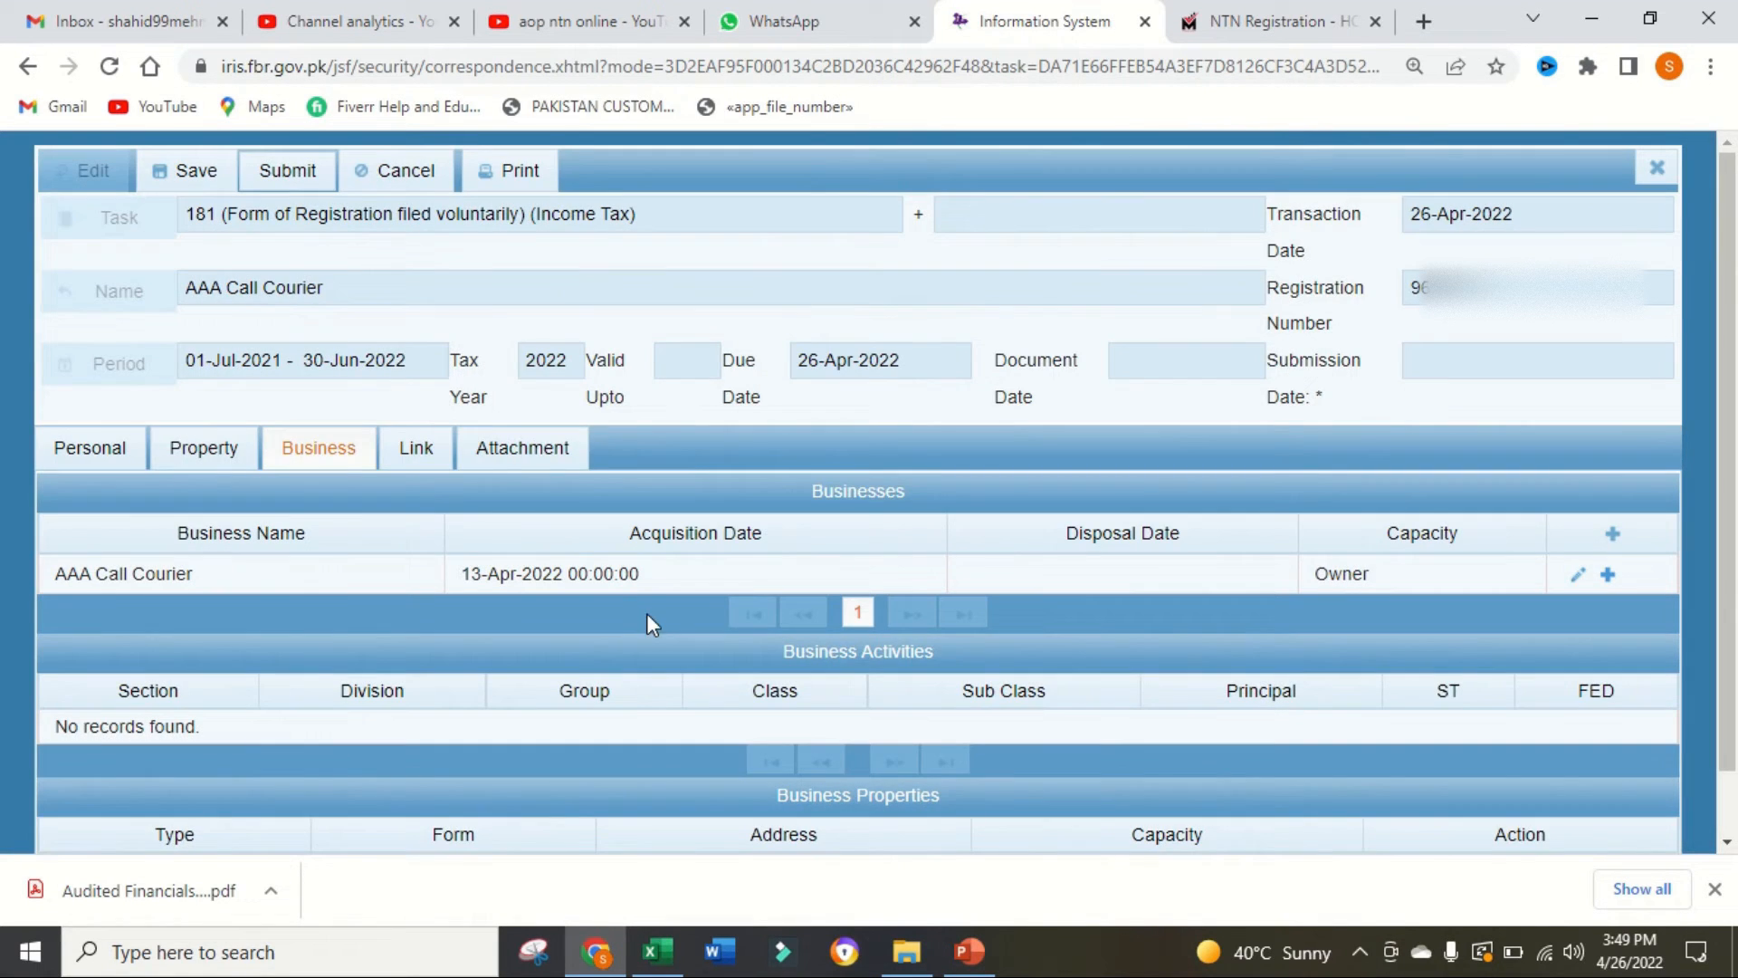
# Step: Review the form's Link Persons section and its list of required attachments
pyautogui.click(416, 449)
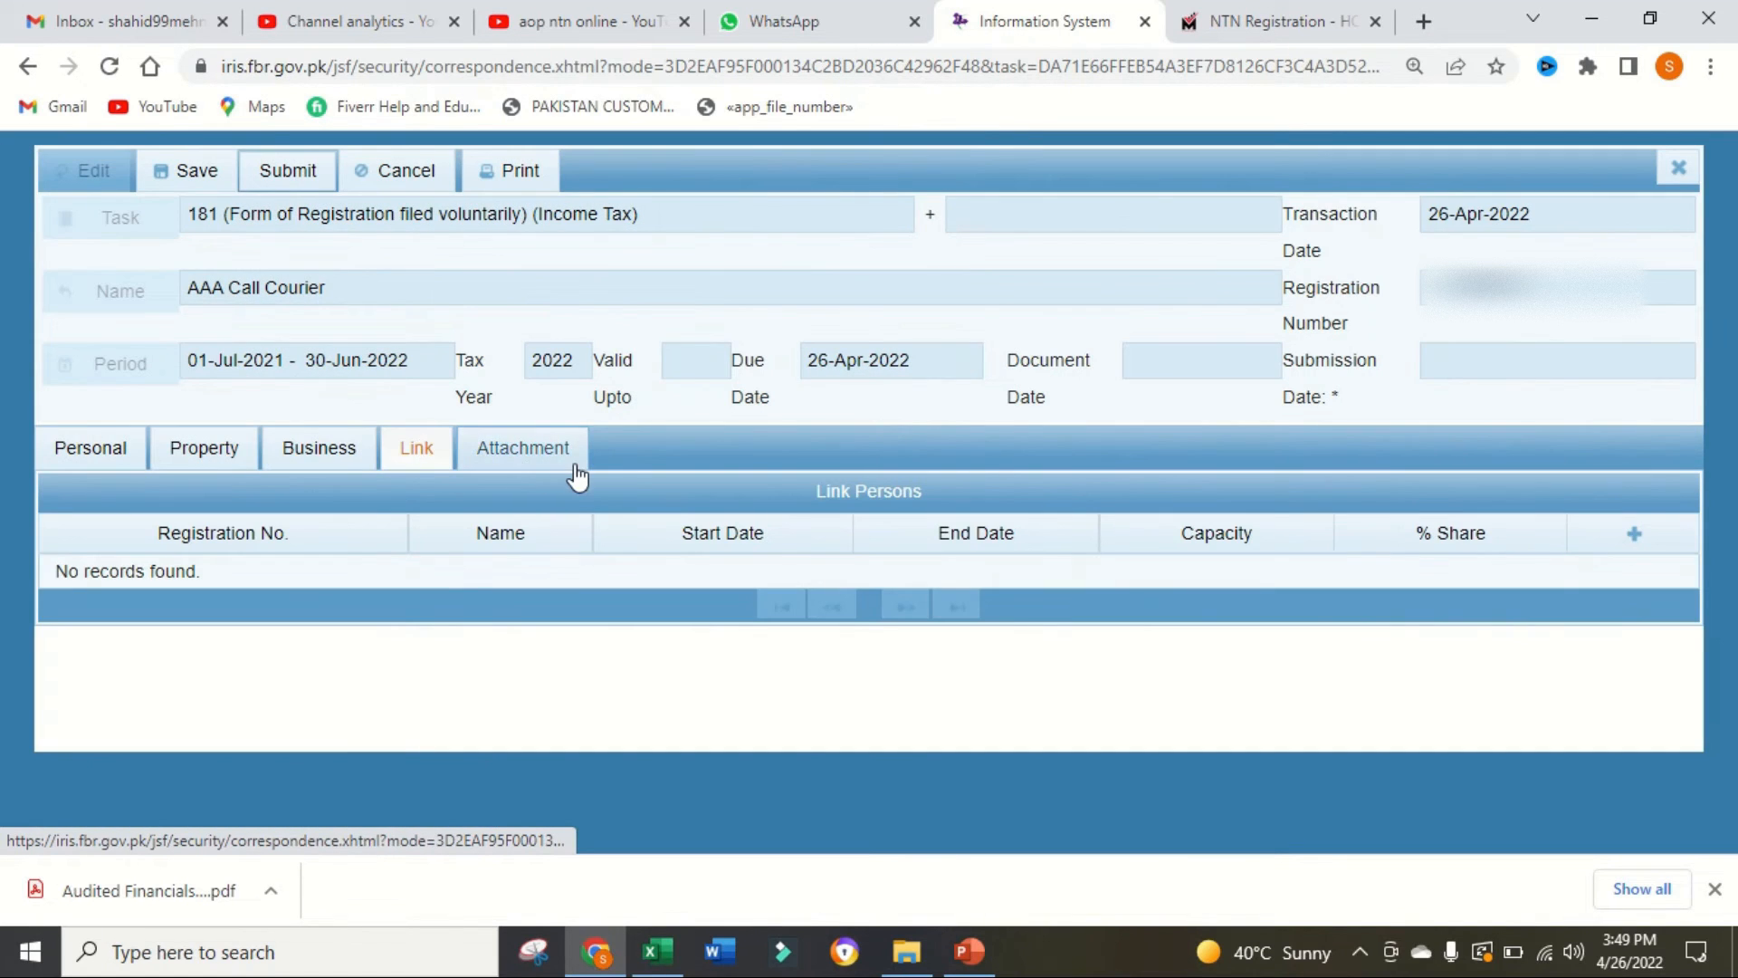
pyautogui.click(521, 452)
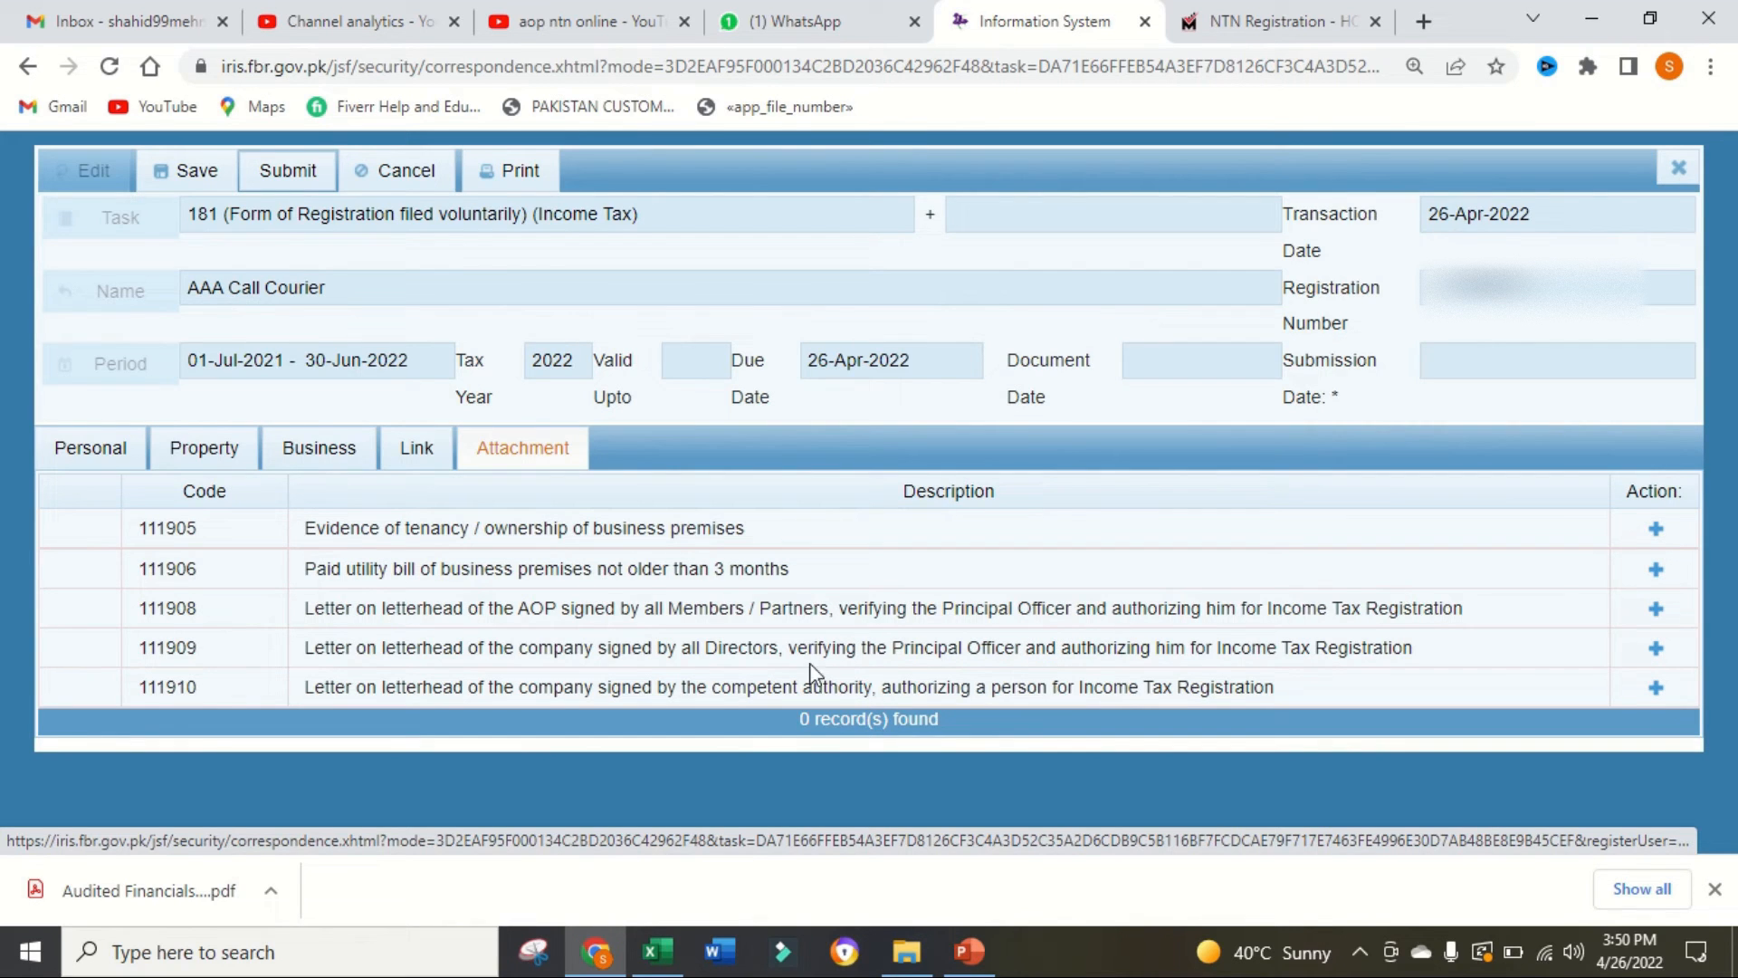
# Step: Switch to AUTHORITY LETTER.pdf in Acrobat Reader, examine its addressee, authorization text and partners' signature section, and return to the registration form in Chrome
pyautogui.click(1585, 11)
pyautogui.click(1584, 11)
pyautogui.click(1583, 11)
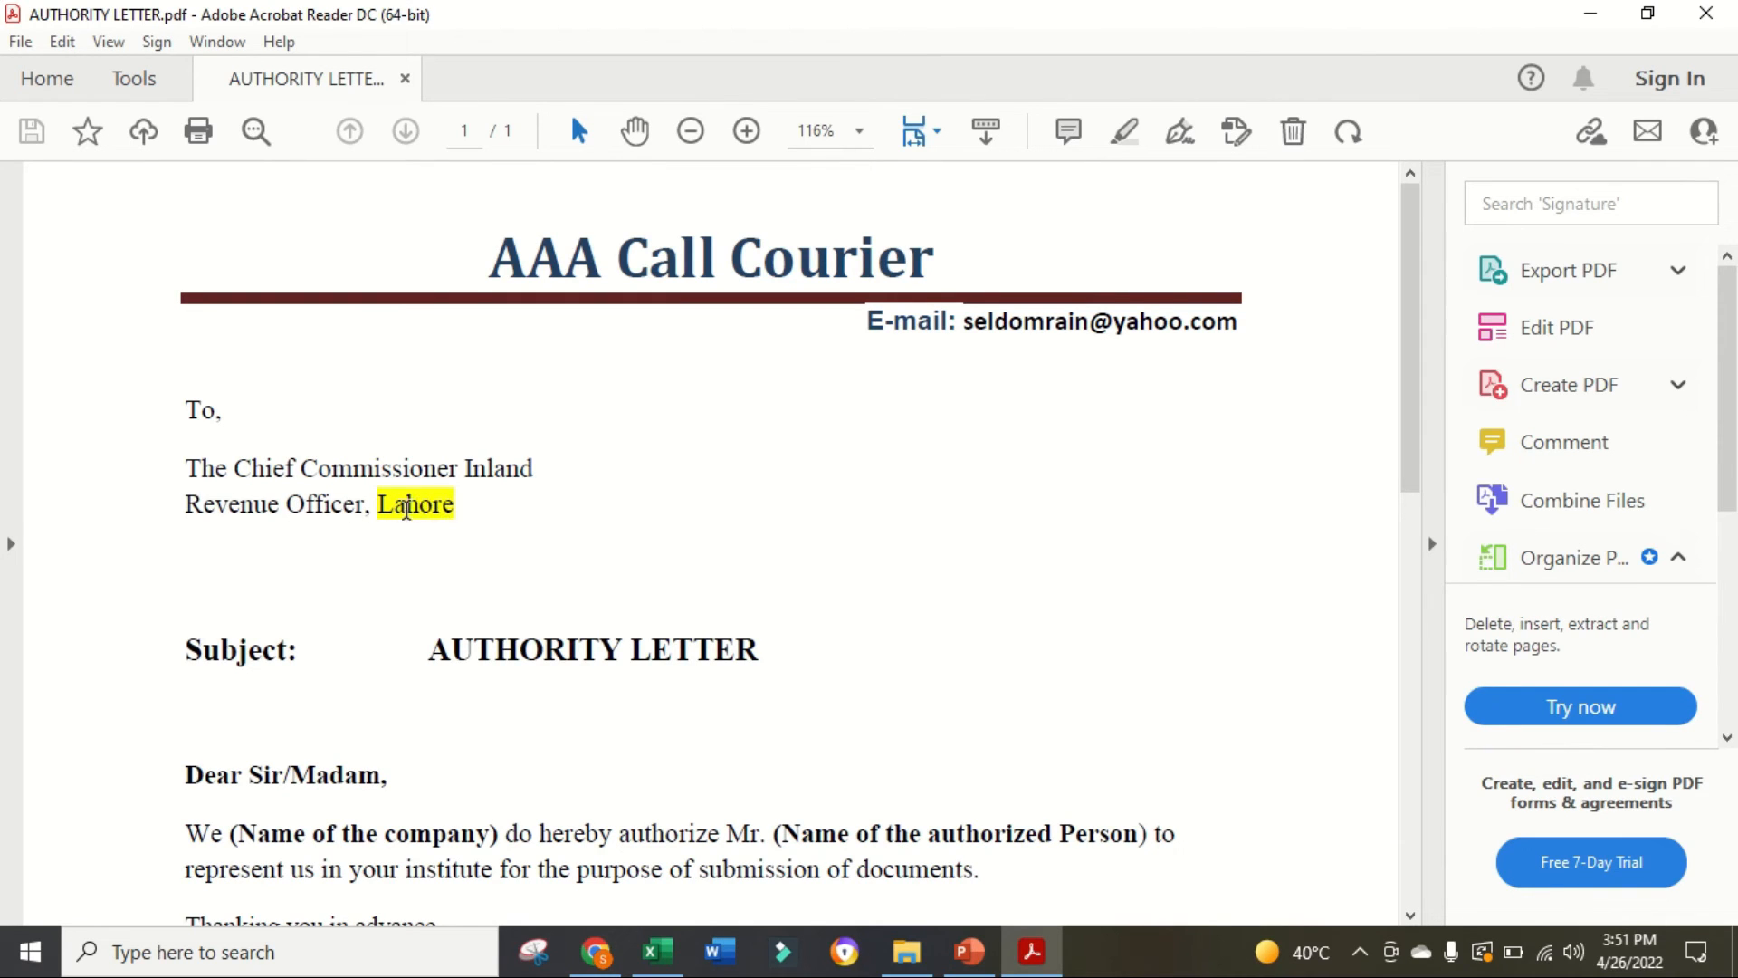
pyautogui.scroll(-3, 462, 507)
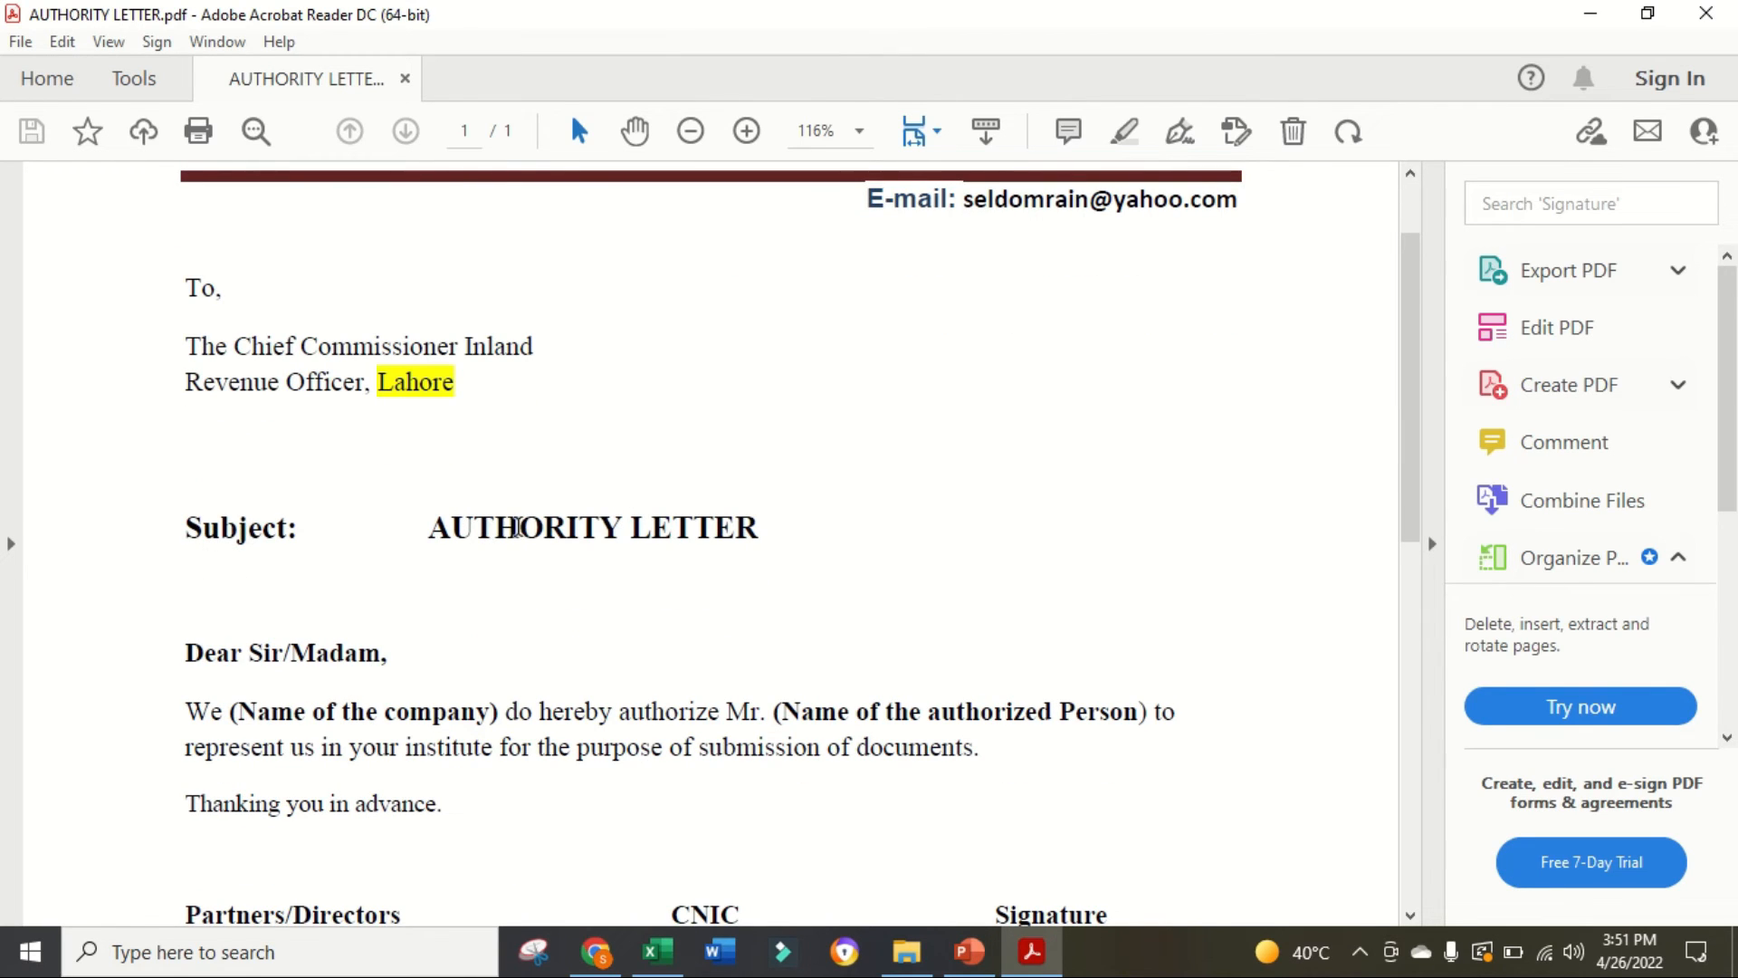
pyautogui.scroll(-3, 576, 555)
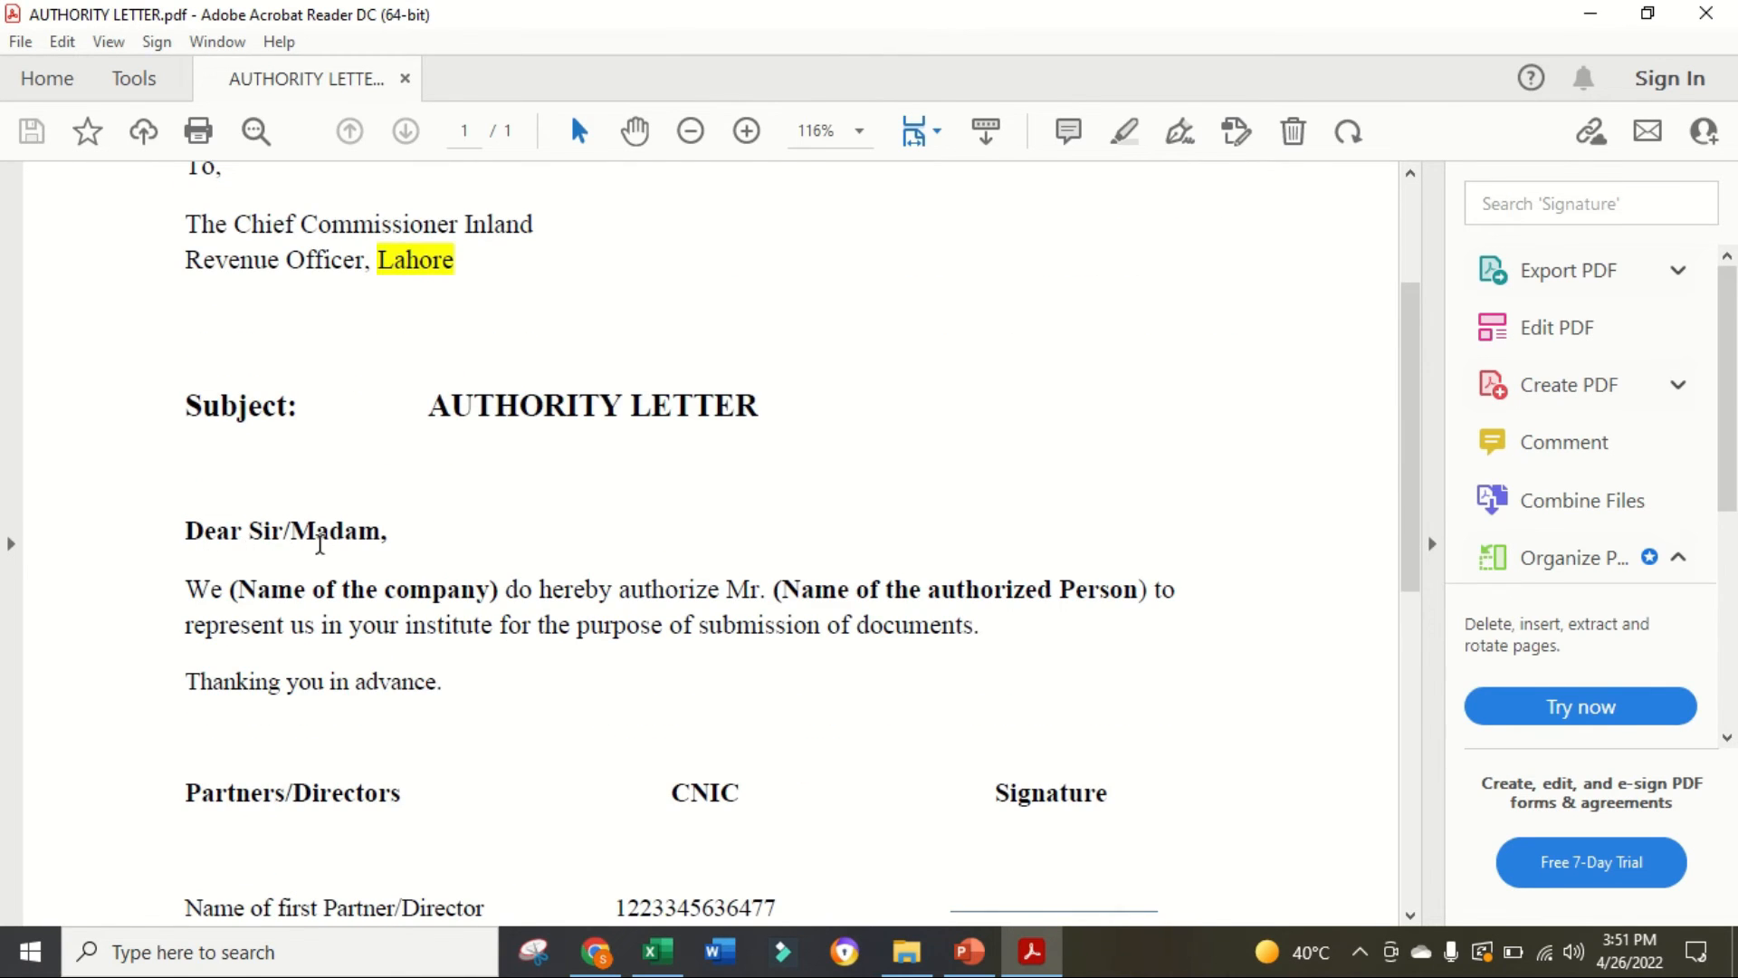
pyautogui.scroll(-3, 340, 548)
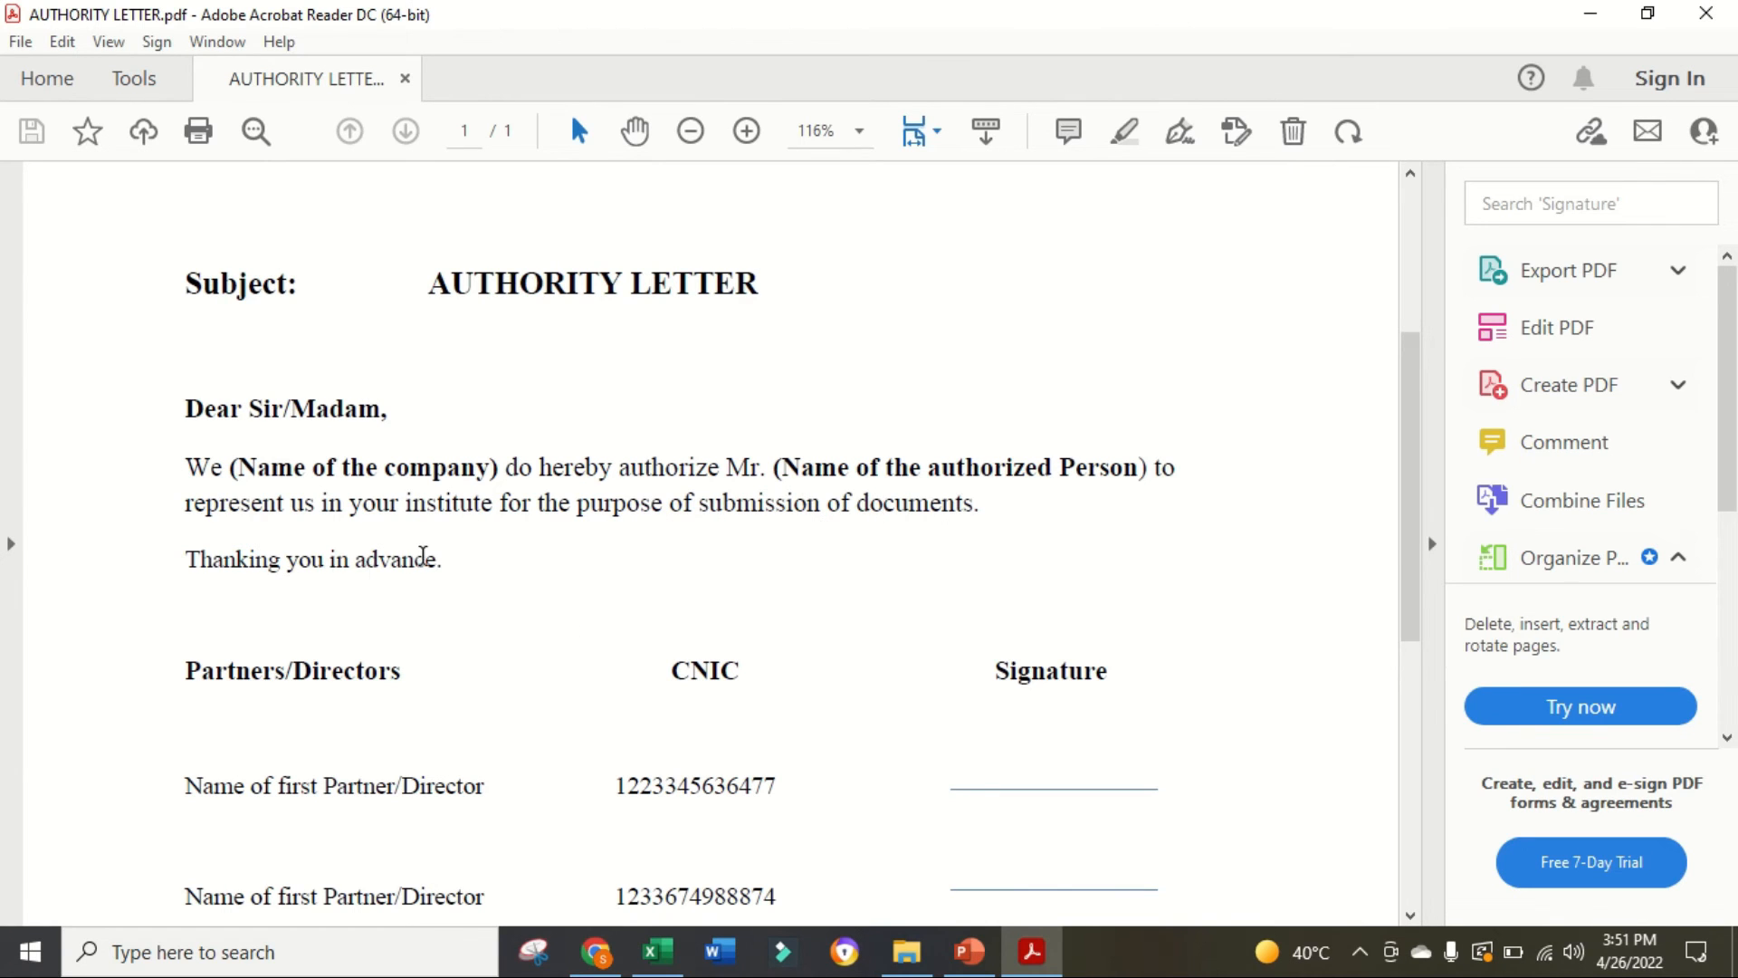
pyautogui.scroll(-1, 422, 557)
pyautogui.scroll(-4, 331, 613)
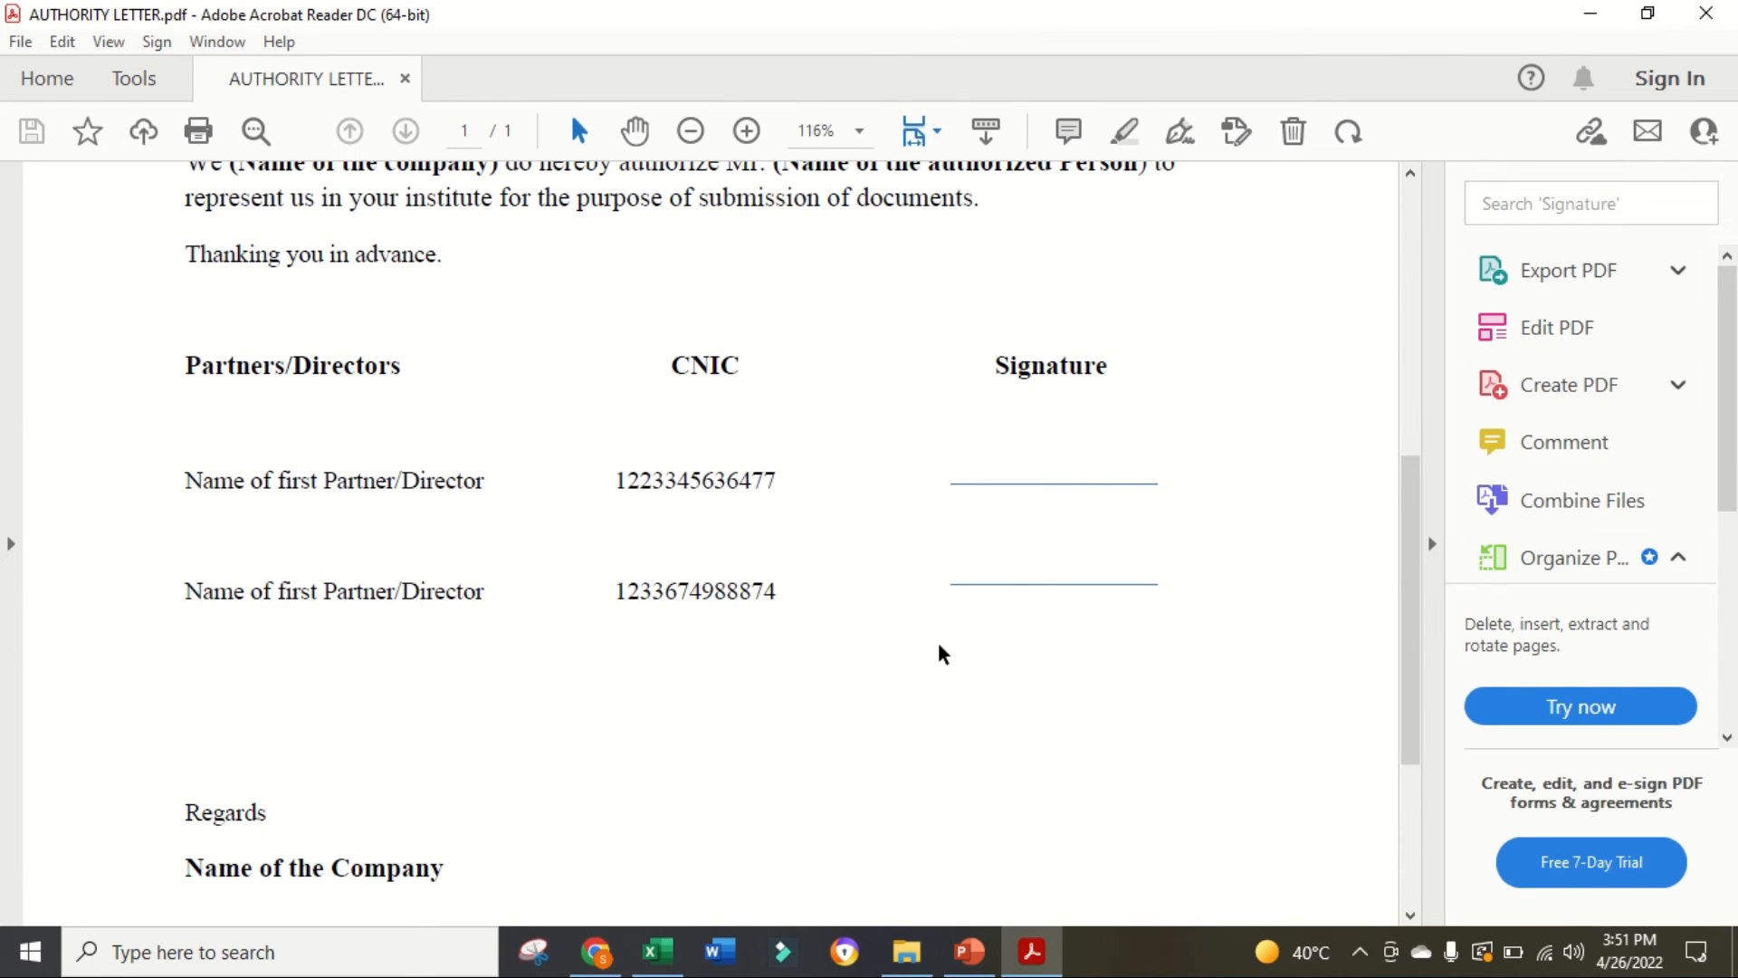
pyautogui.scroll(-3, 451, 726)
pyautogui.scroll(-3, 307, 757)
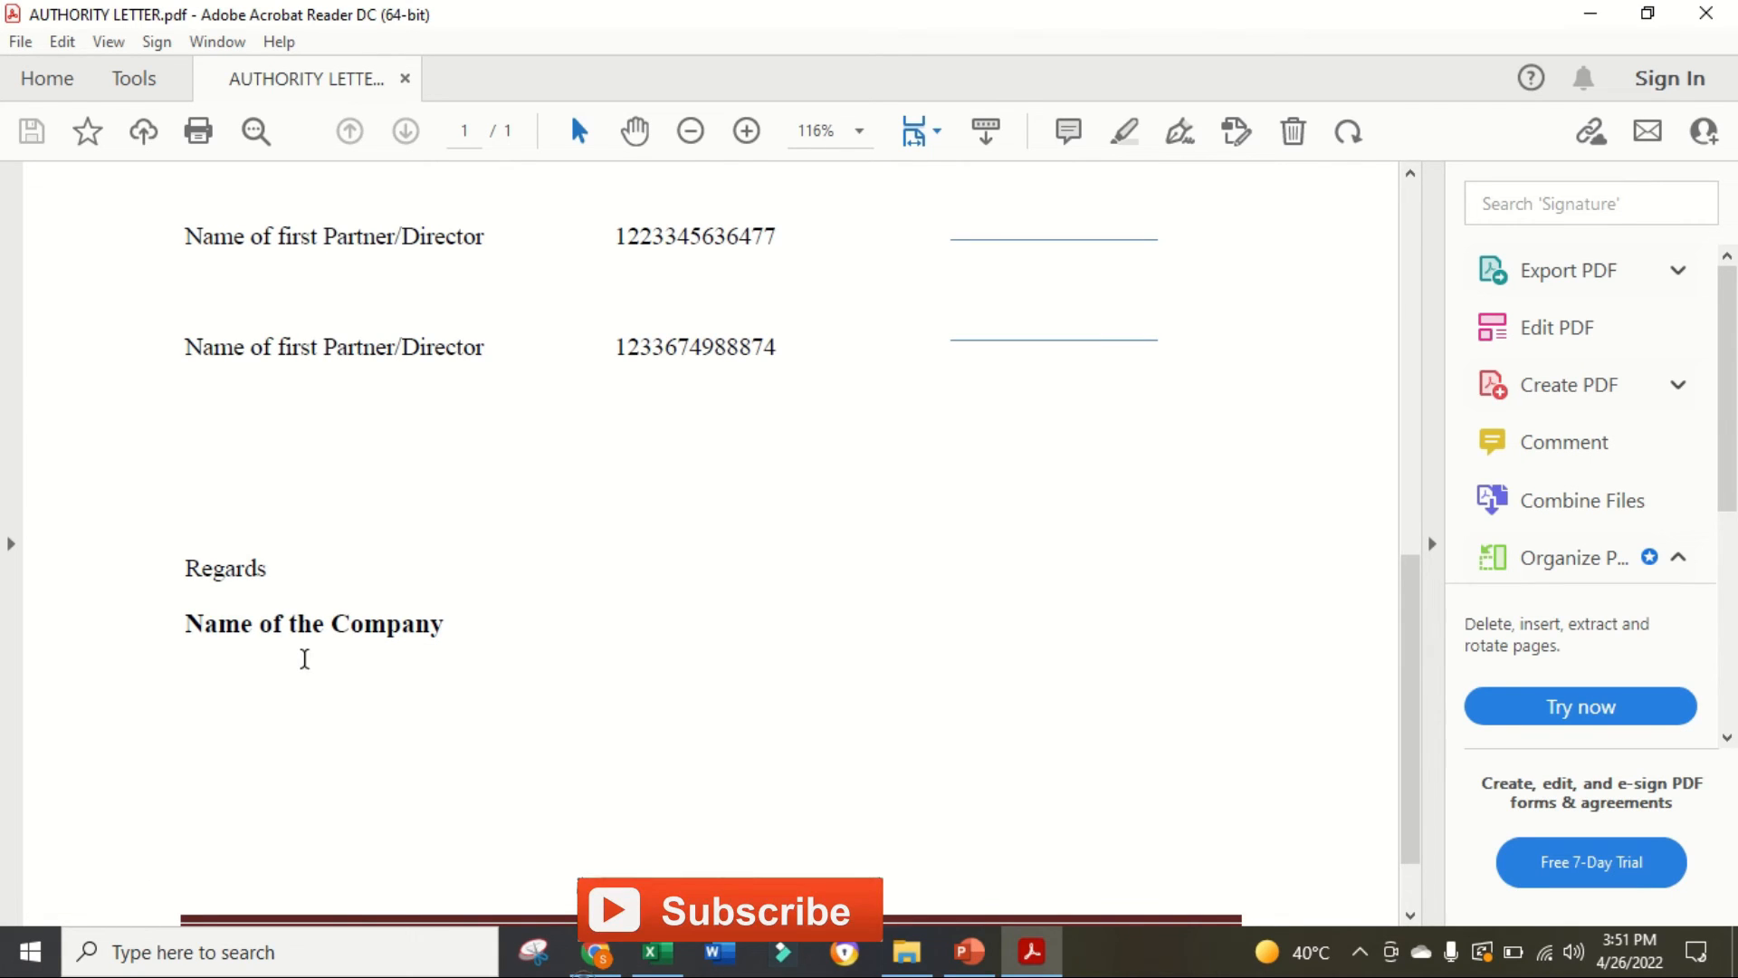
pyautogui.moveTo(324, 624); pyautogui.dragTo(241, 624)
pyautogui.scroll(5, 477, 628)
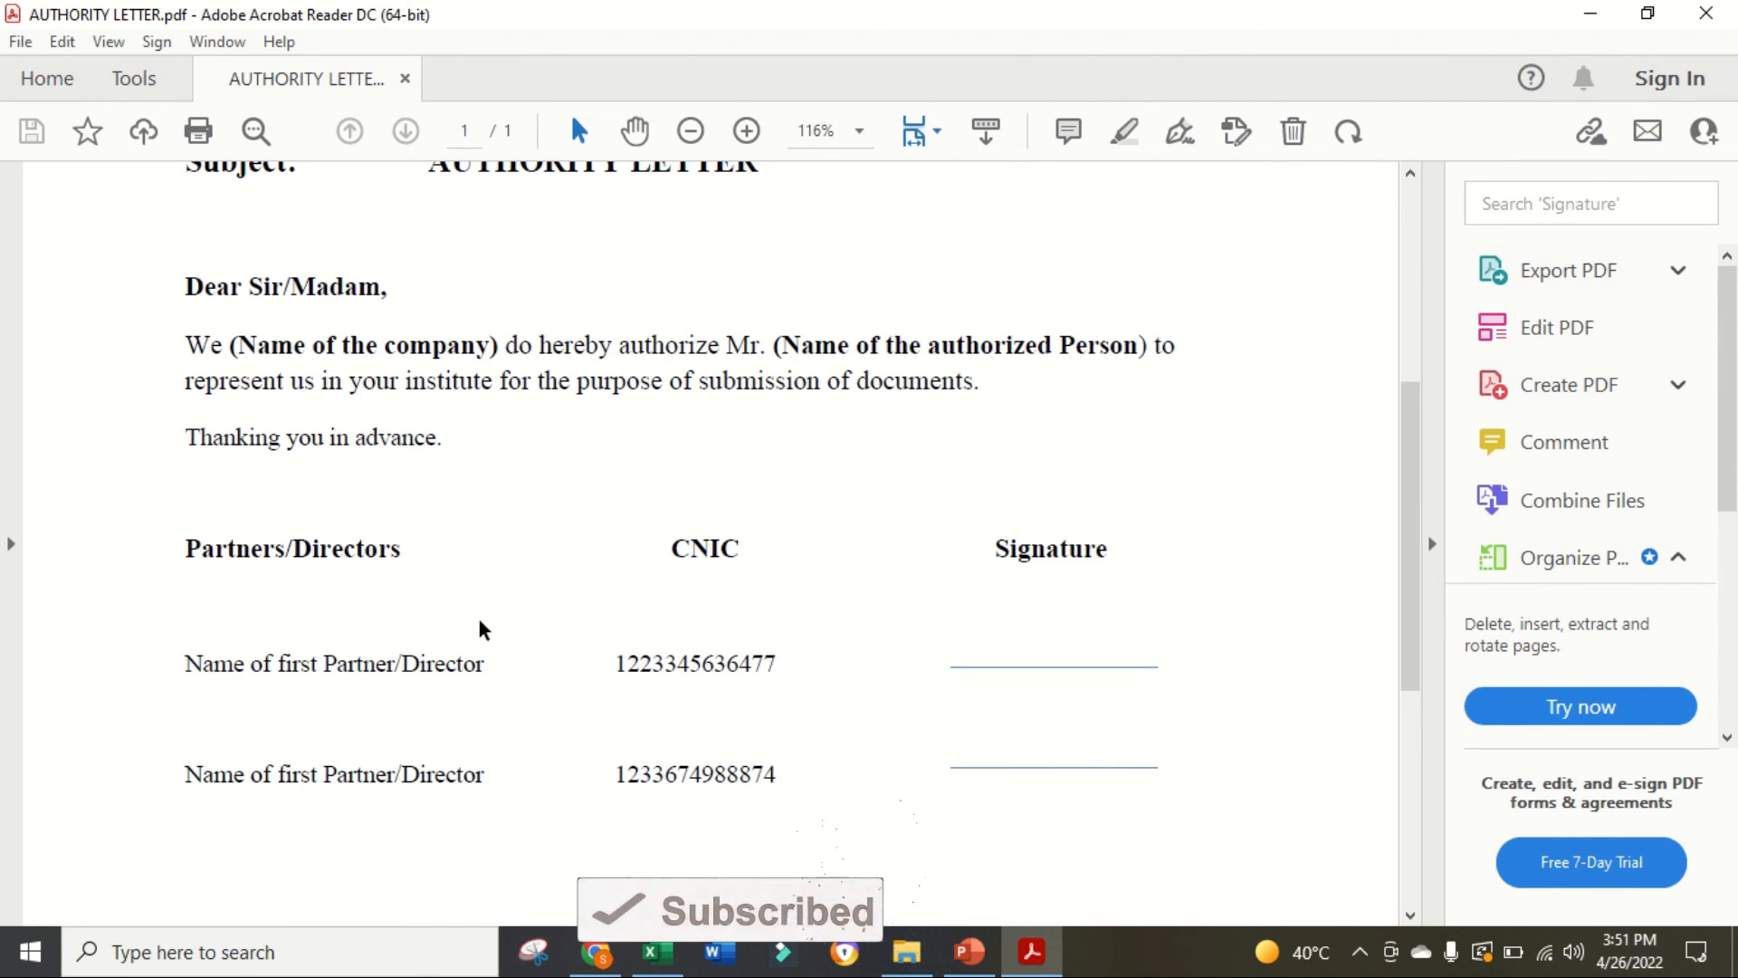
pyautogui.scroll(2, 483, 629)
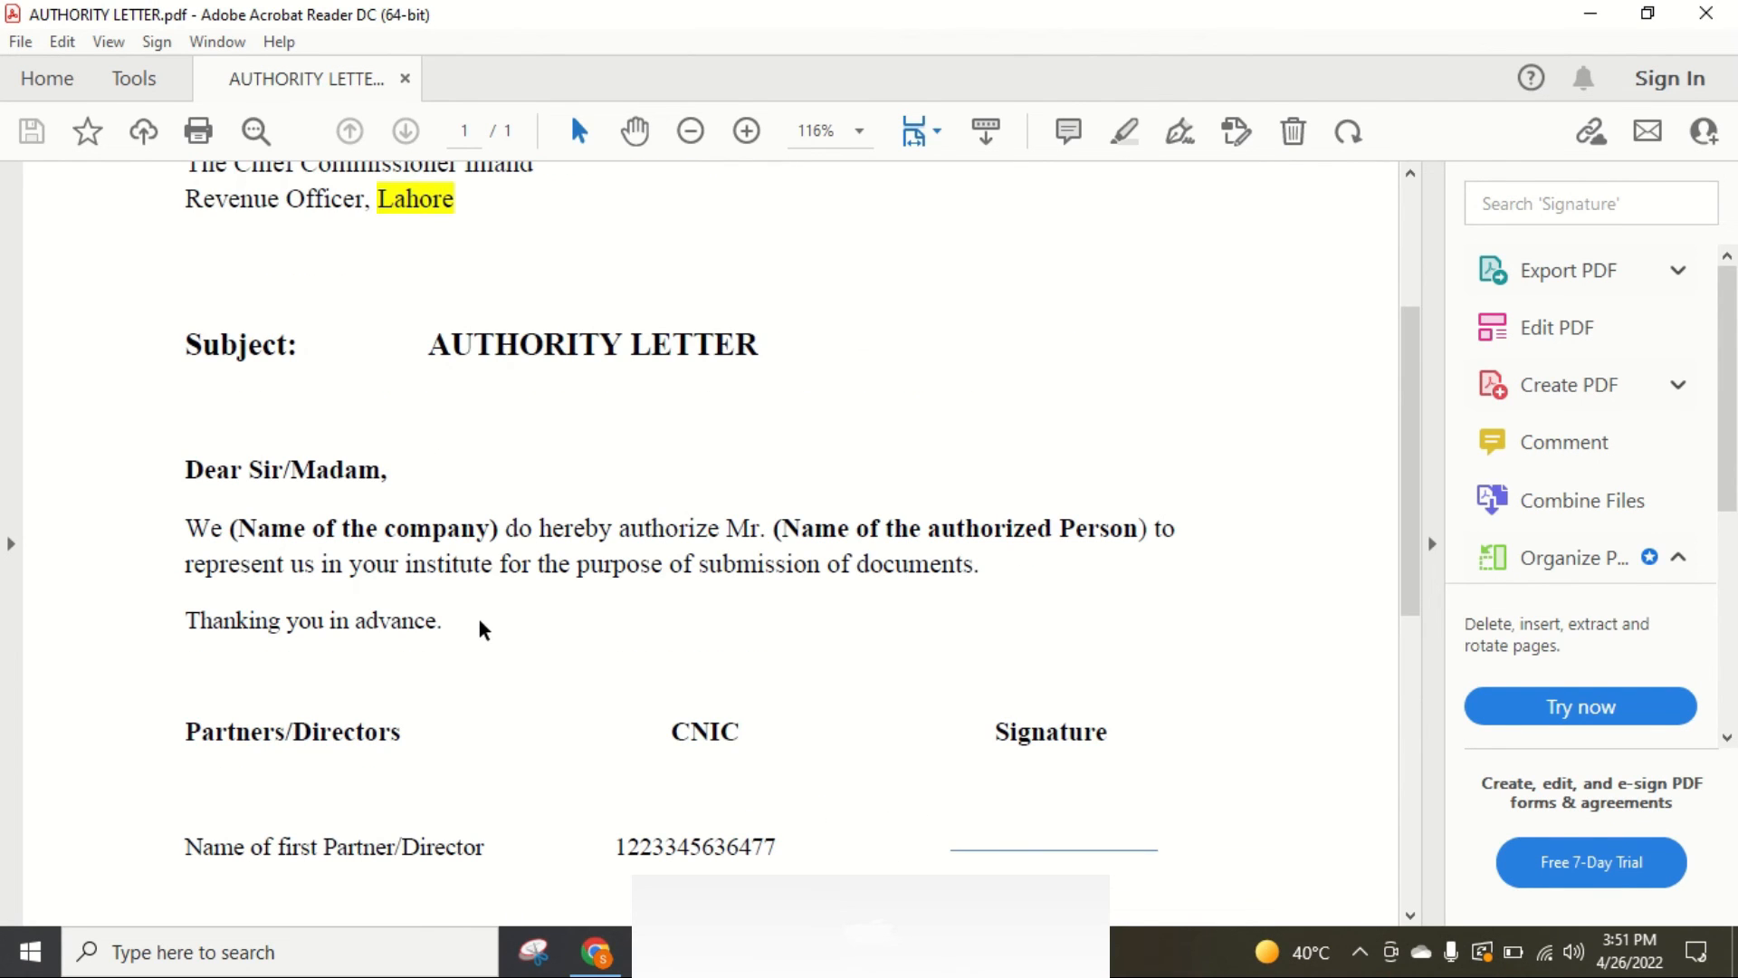
pyautogui.scroll(-5, 481, 624)
pyautogui.scroll(5, 481, 624)
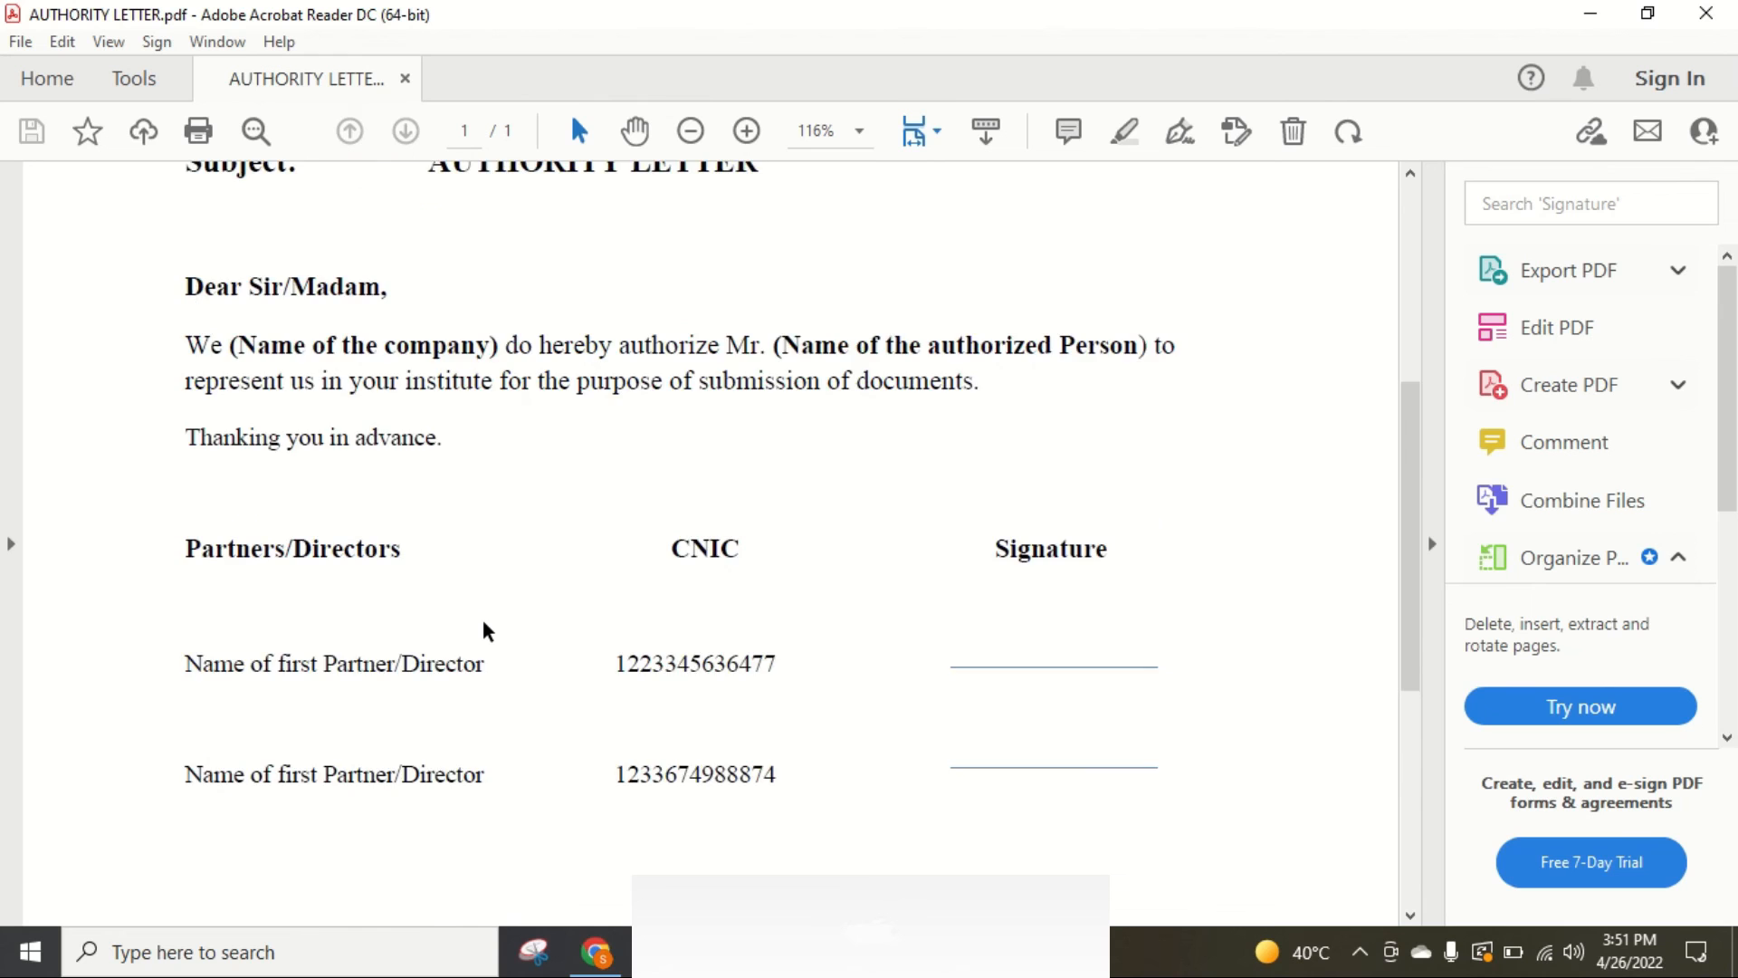
pyautogui.scroll(4, 484, 626)
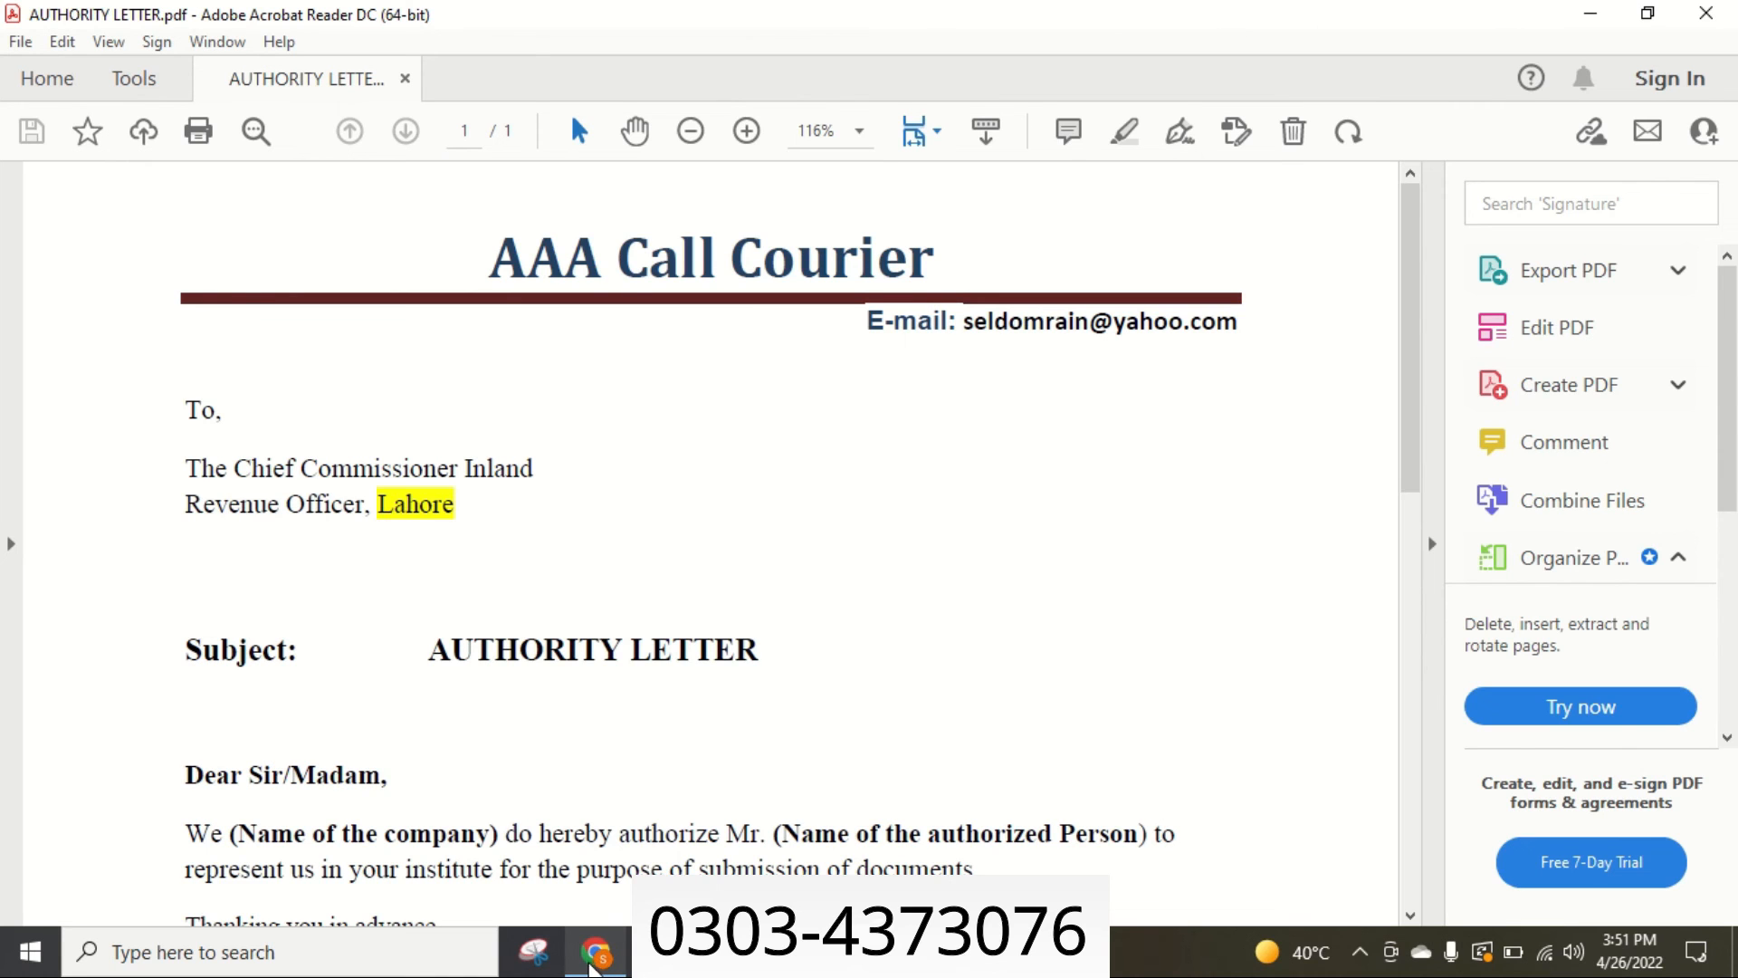
pyautogui.scroll(-4, 824, 595)
pyautogui.scroll(-2, 824, 597)
pyautogui.scroll(4, 824, 605)
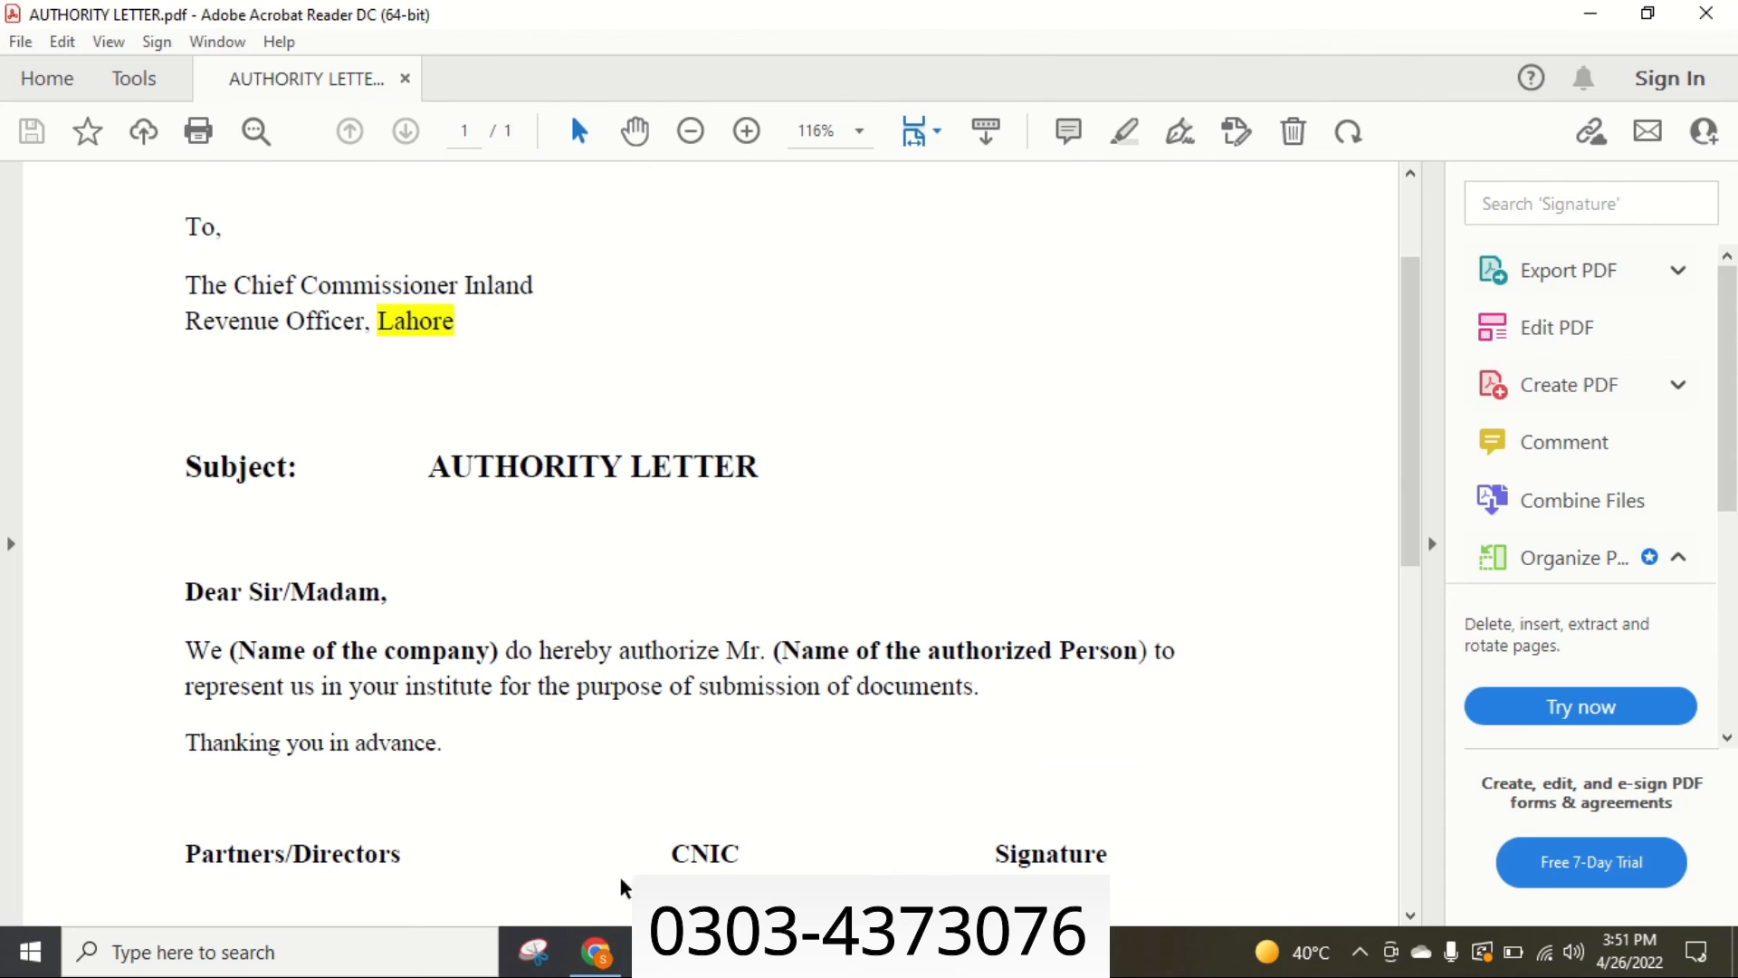
pyautogui.click(596, 951)
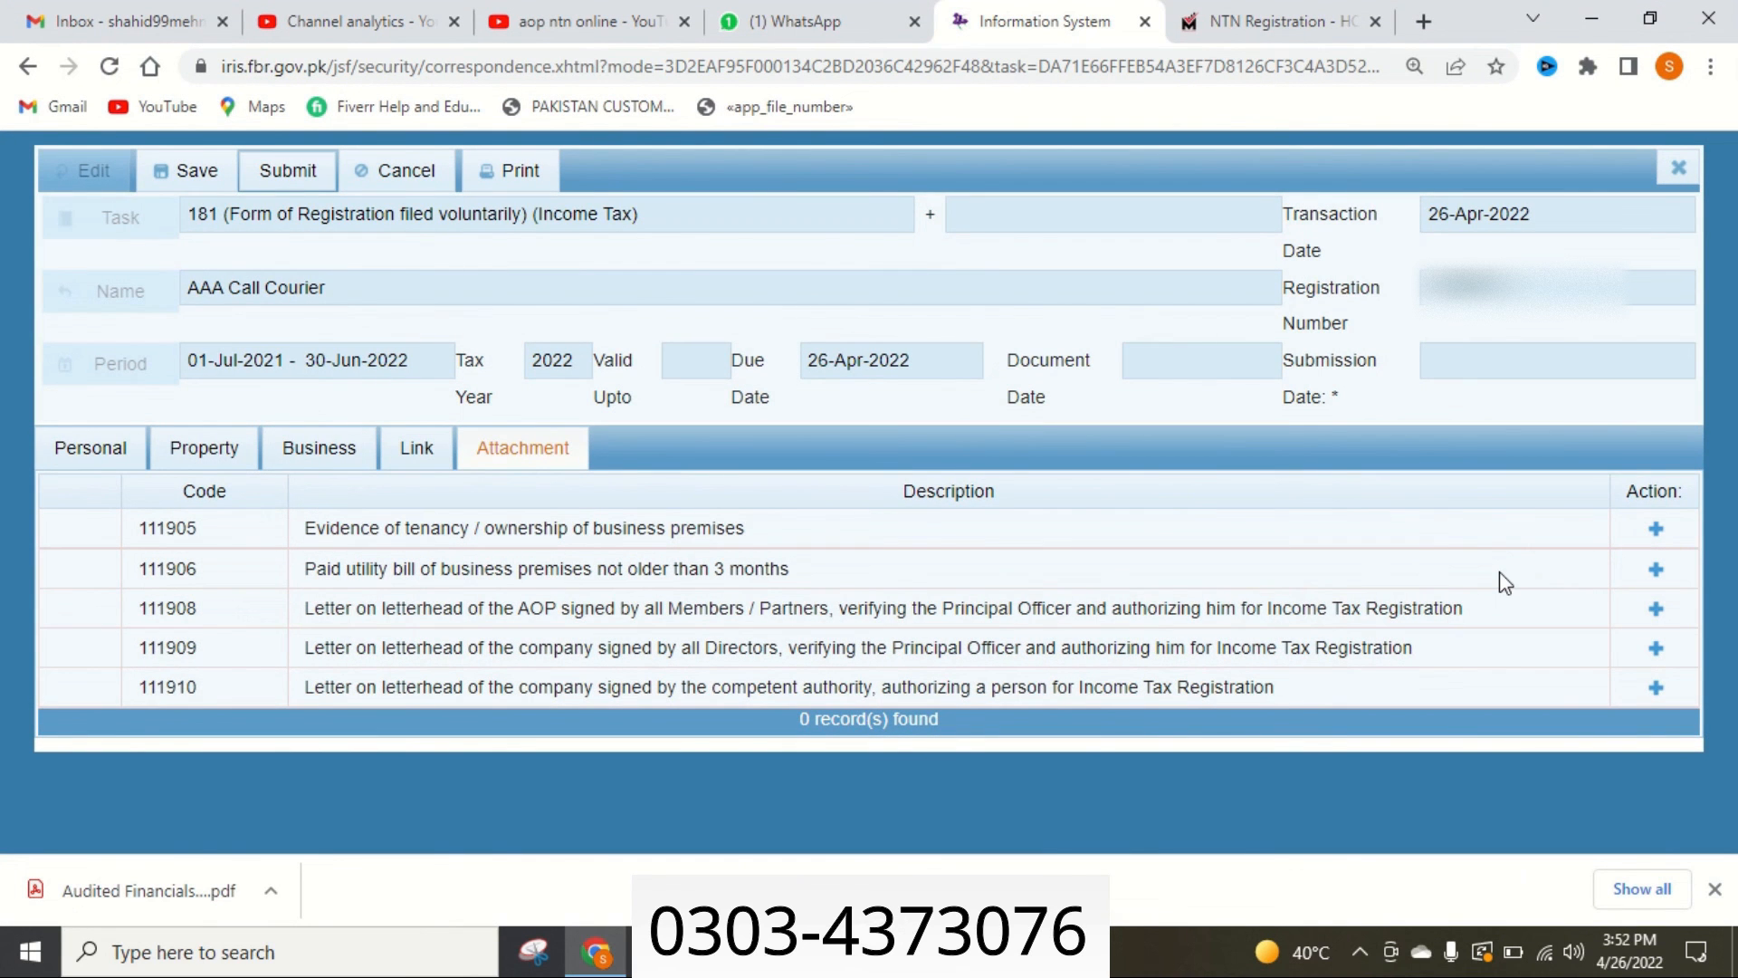